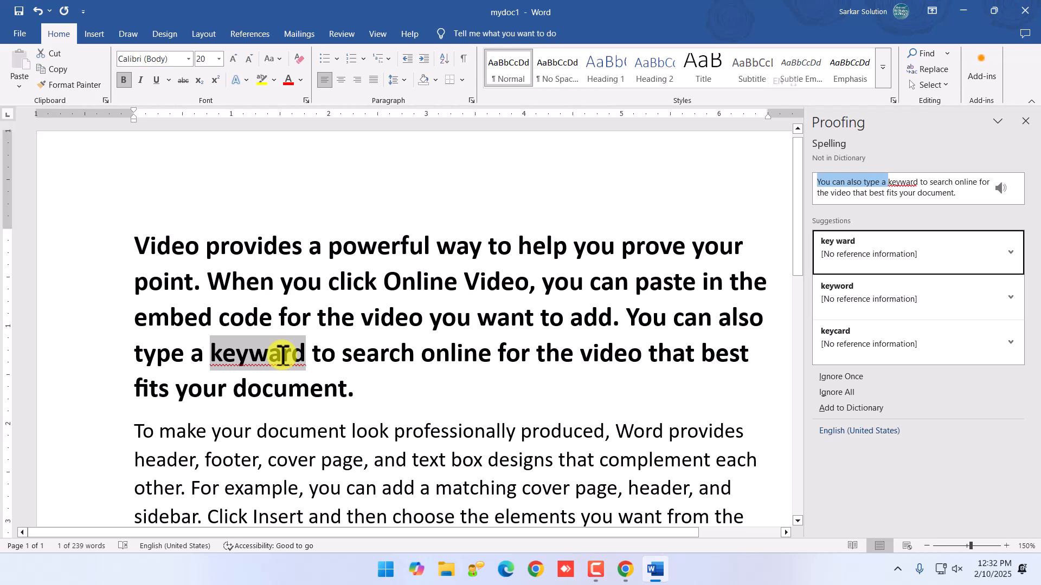
Step: Replace the misspelled word "keyward" with the suggested "keyword" and finish the spelling check
key("Up")
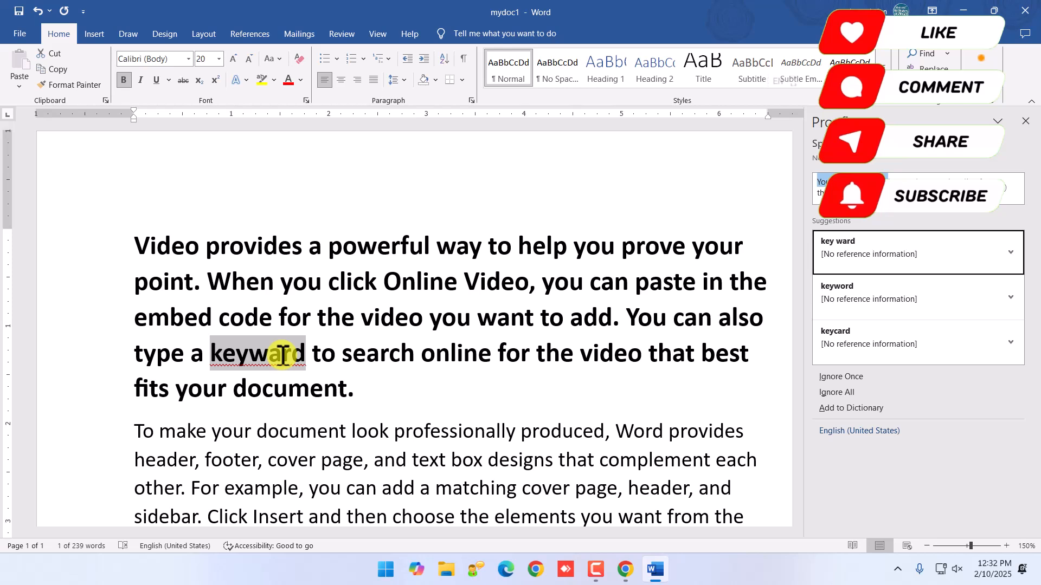
key("Down")
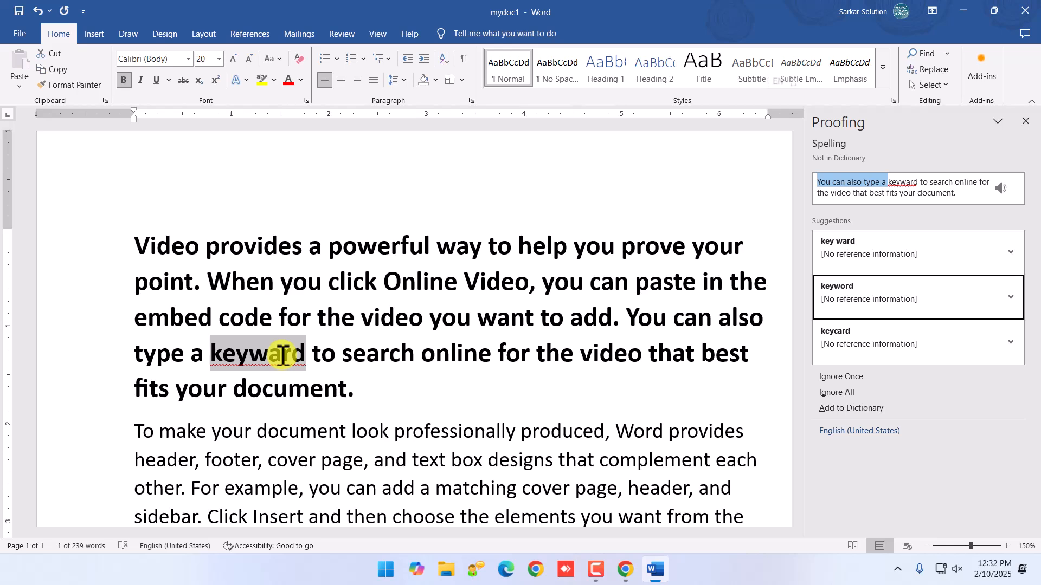
key("Return")
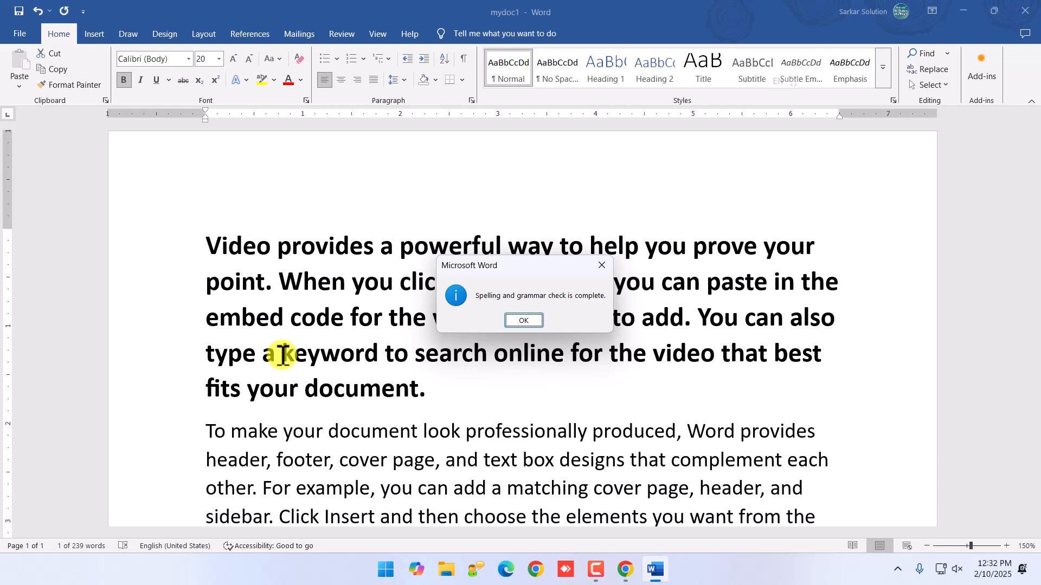
key("Return")
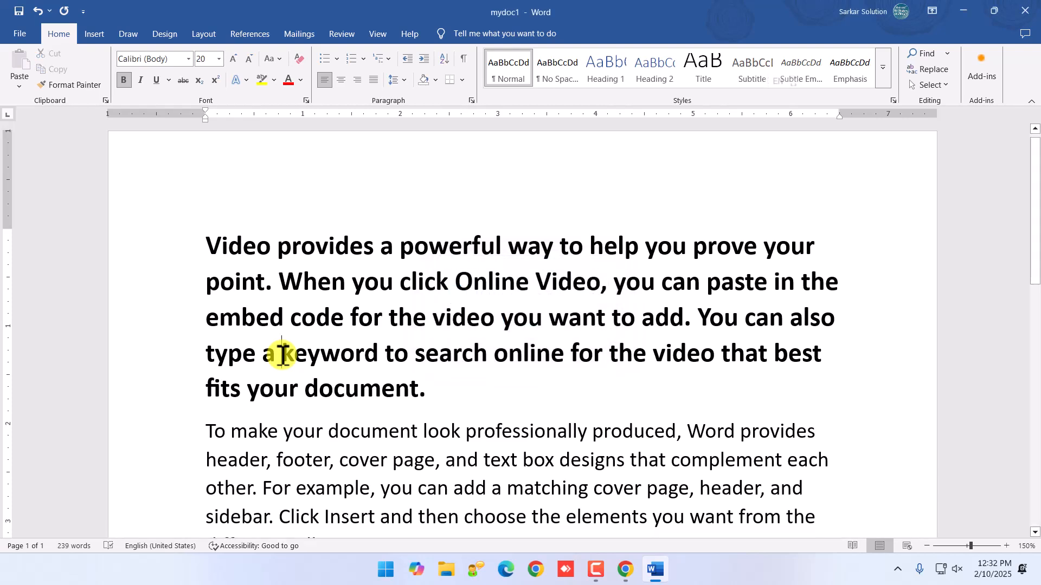
Step: Look up the entry for closing the current document in the MS Word Shortcut PDF in Chrome, then return to Word and create a blank document
key("alt+Tab")
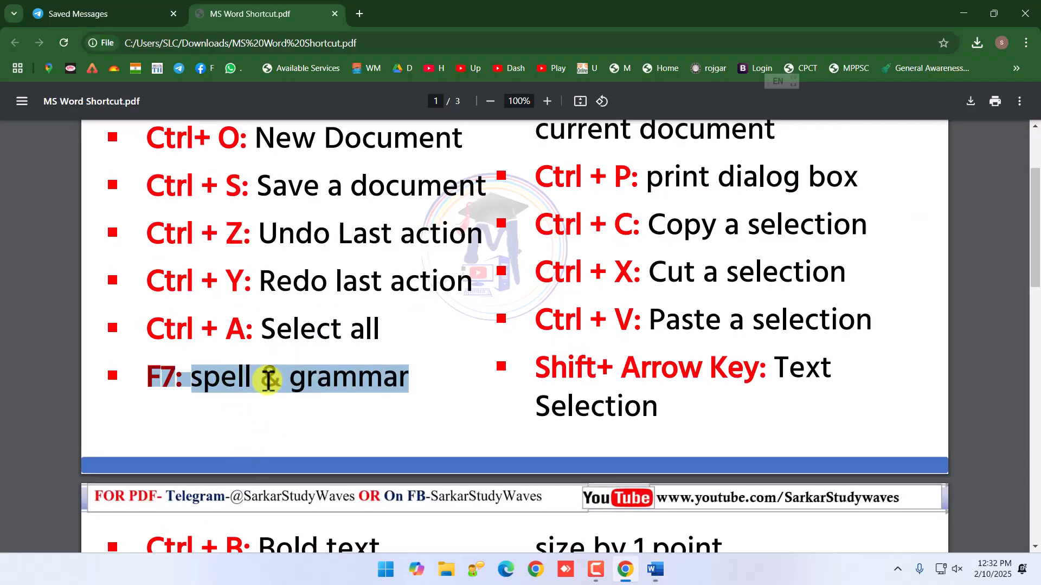
scroll(581, 367, "up", 3)
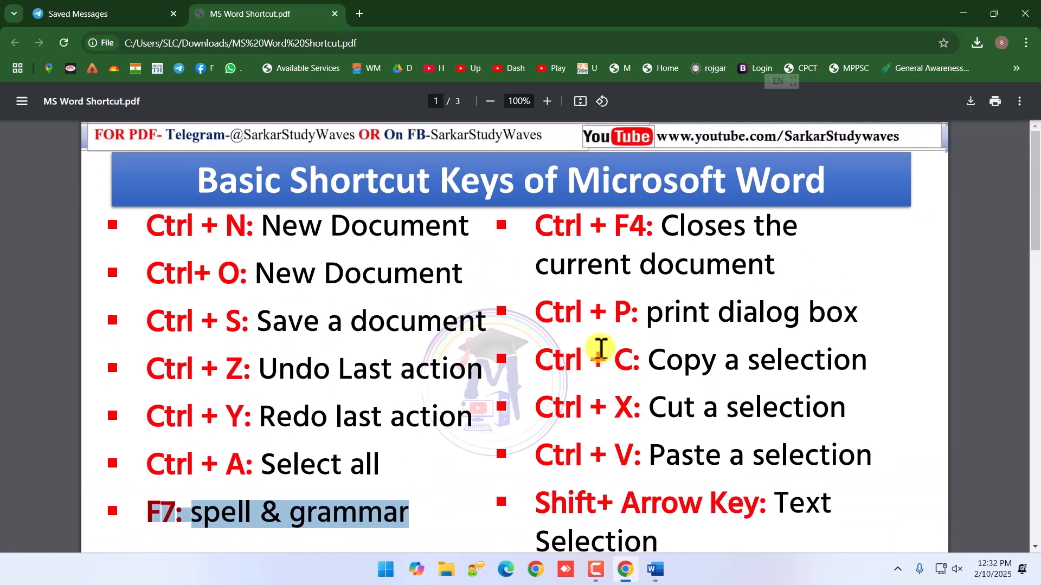
left_click_drag(537, 223, 765, 226)
left_click(656, 568)
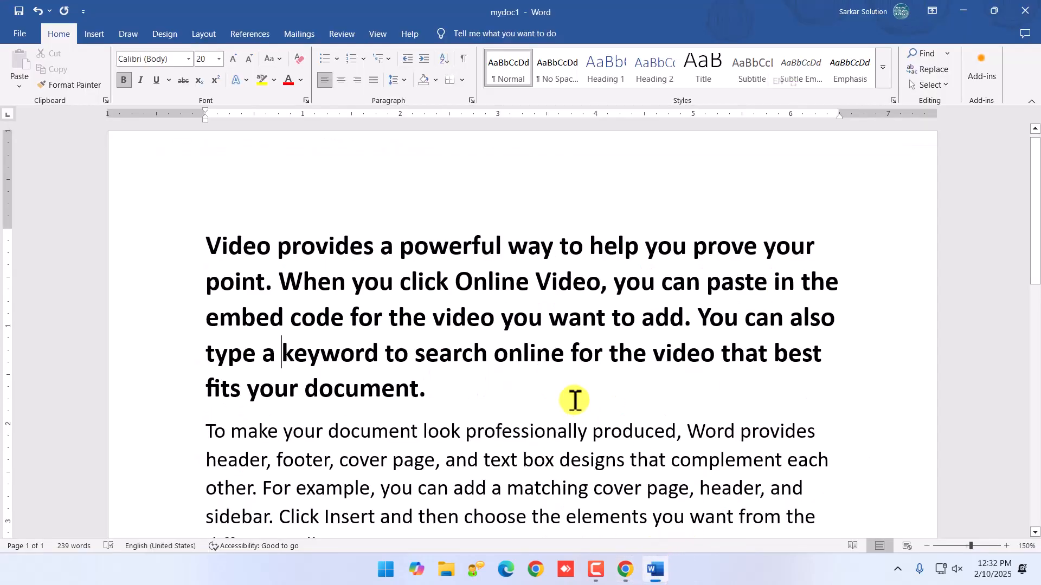
key("ctrl+n")
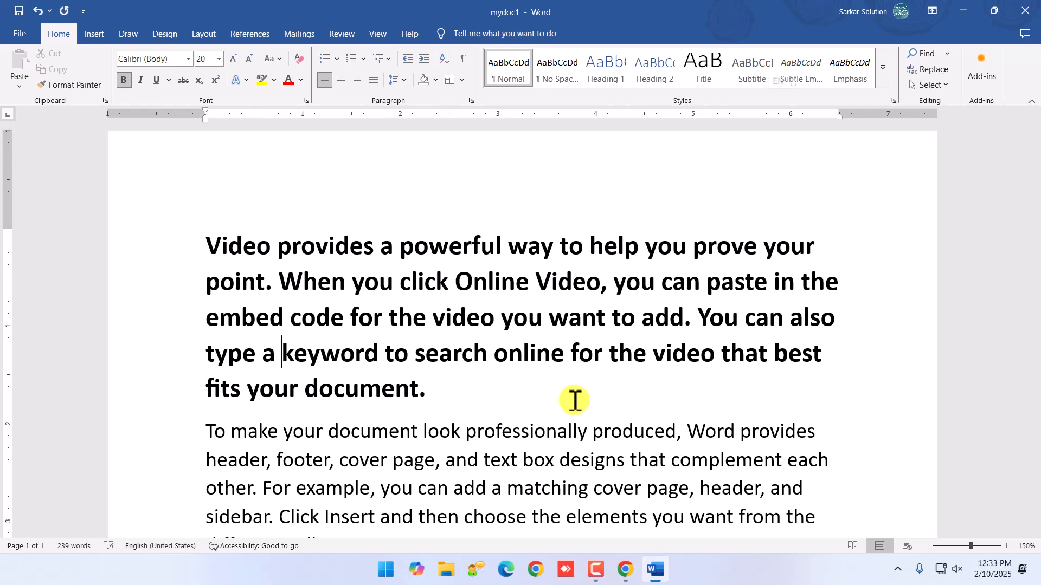
Step: Highlight the print dialog shortcut in the PDF in Chrome, then switch back to Word and open the print view for mydoc1
key("alt+Tab")
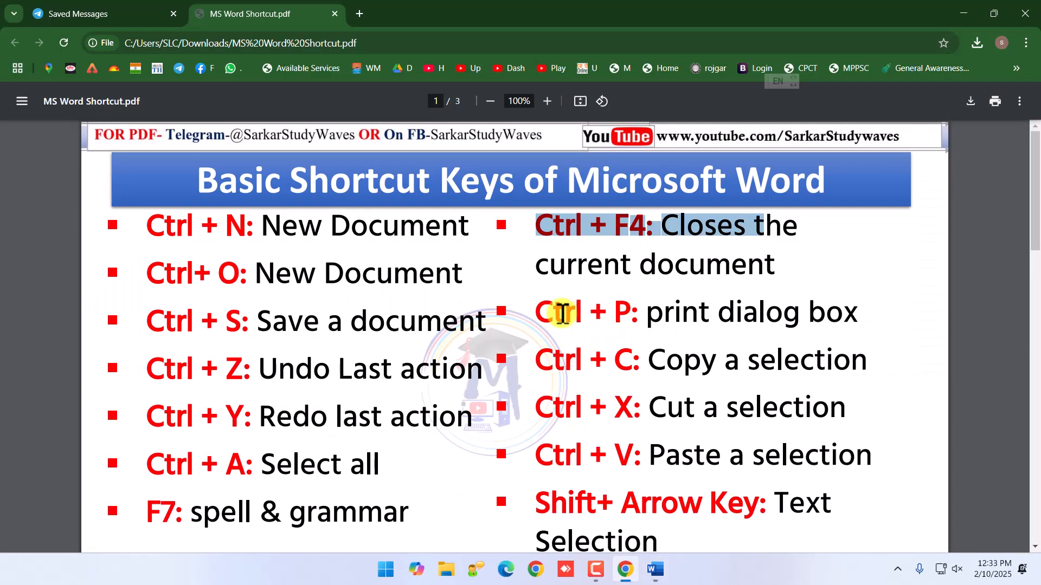
left_click_drag(537, 312, 638, 311)
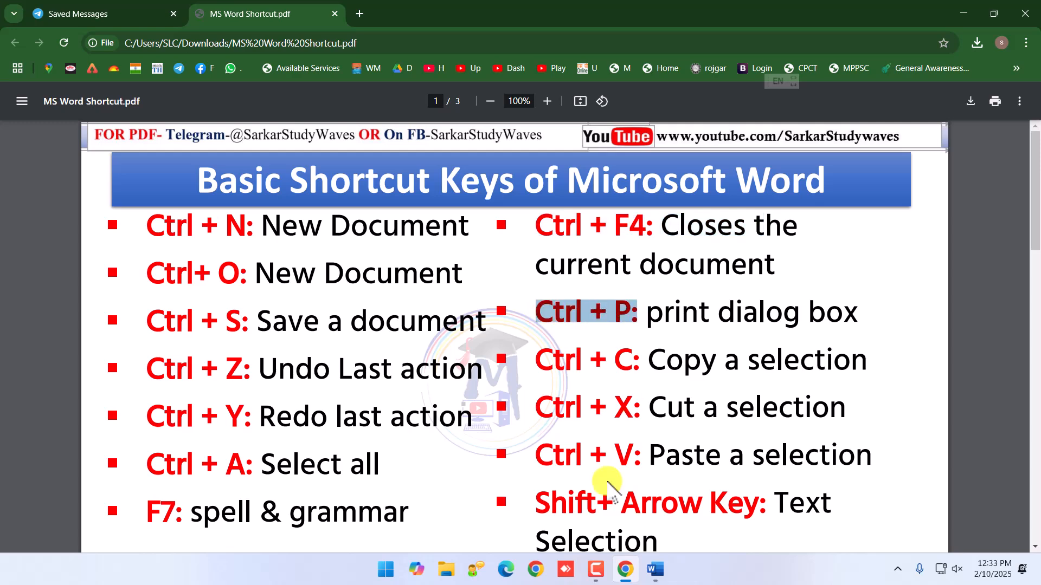
left_click(655, 569)
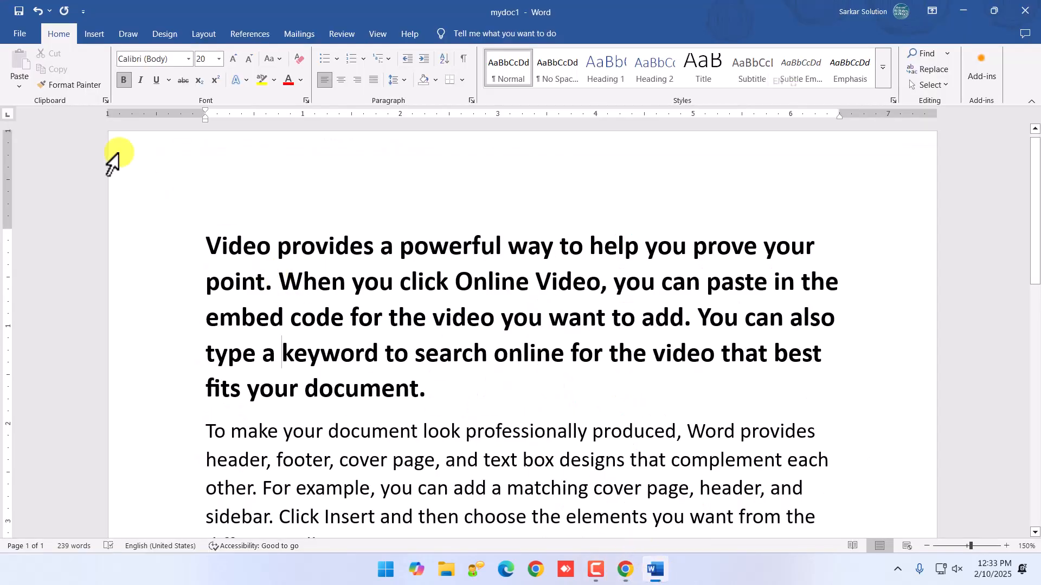
left_click(430, 353)
key("ctrl+p")
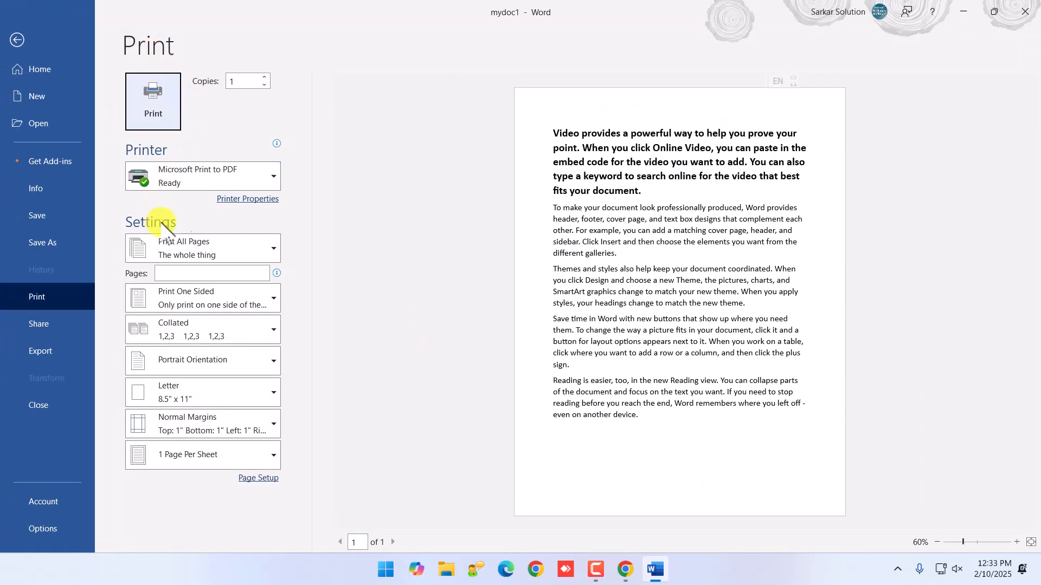
Step: Choose Portrait Orientation as the page orientation in the print settings
key("Tab")
key("Tab")
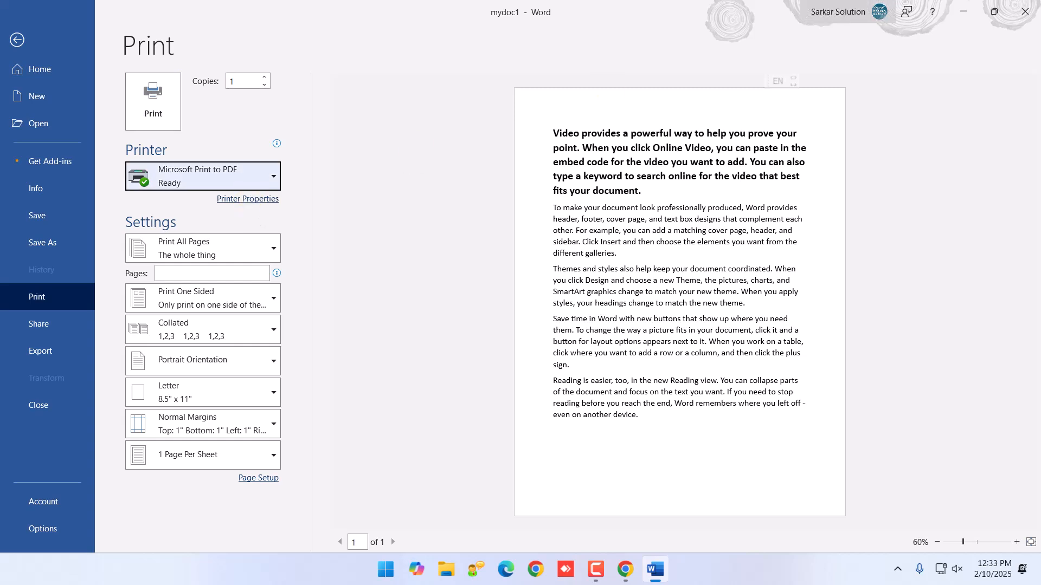
key("Tab")
key("Tab")
key("Tab")
key("Tab")
key("Tab")
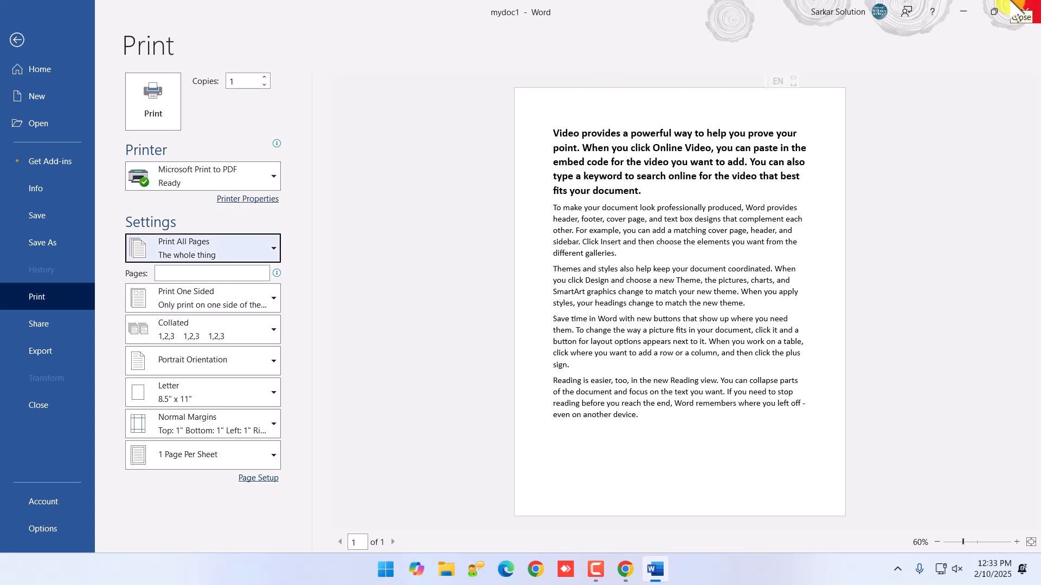
key("Tab")
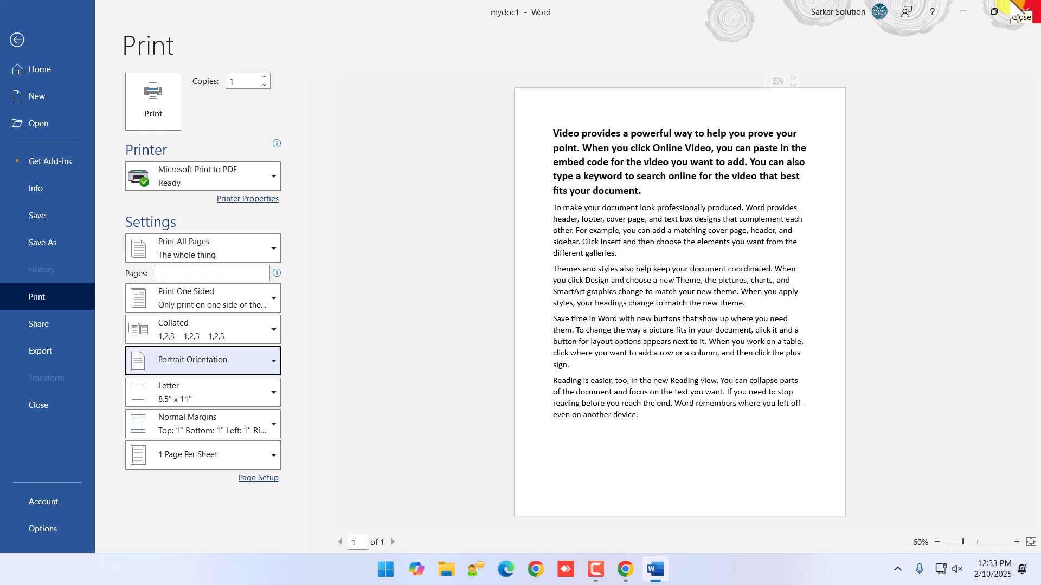
key("Return")
key("Down")
key("Up")
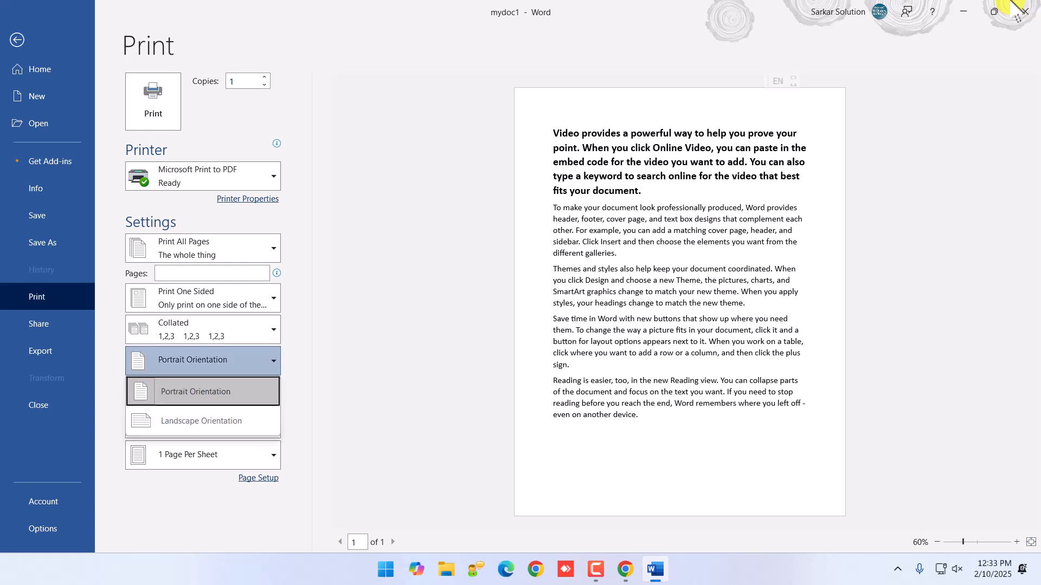
key("Return")
Step: Review the print options back and forth, from the copies and printer choice through to paper size, margins and pages per sheet
key("Tab")
key("Tab")
key("Tab")
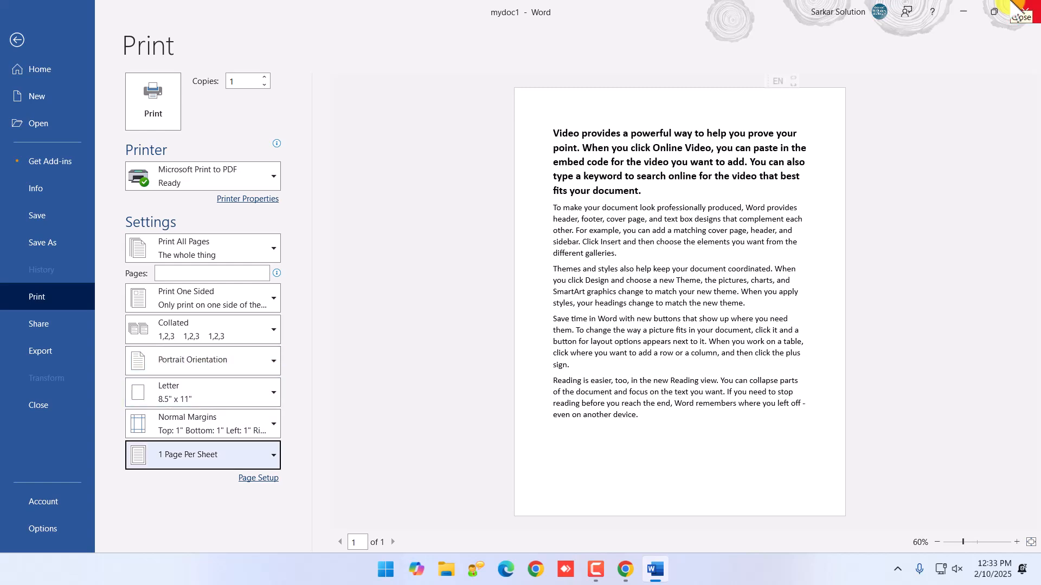
key("shift+Tab")
key("shift+Tab")
key("shift+Tab")
key("shift+Tab")
key("shift+Tab")
key("shift+Tab")
key("shift+Tab")
key("shift+Tab")
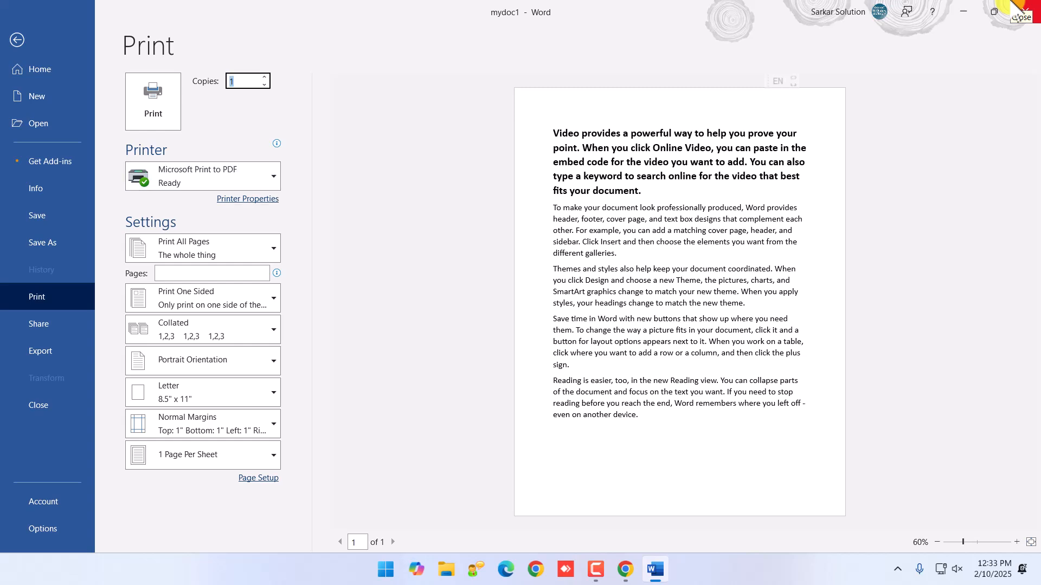
key("shift+Tab")
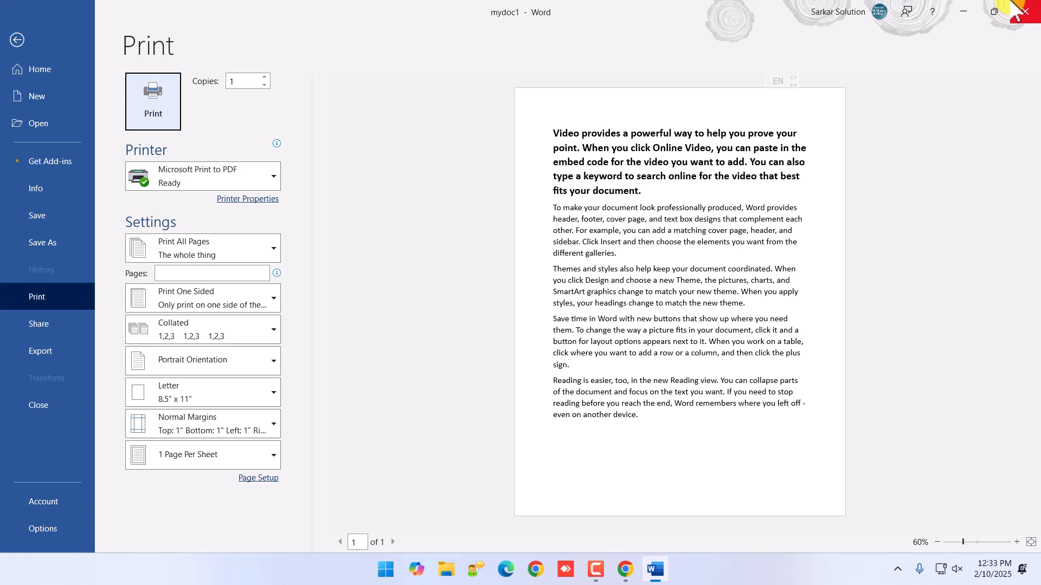
key("Tab")
key("Tab")
key("Tab")
key("Tab")
key("Tab")
key("Tab")
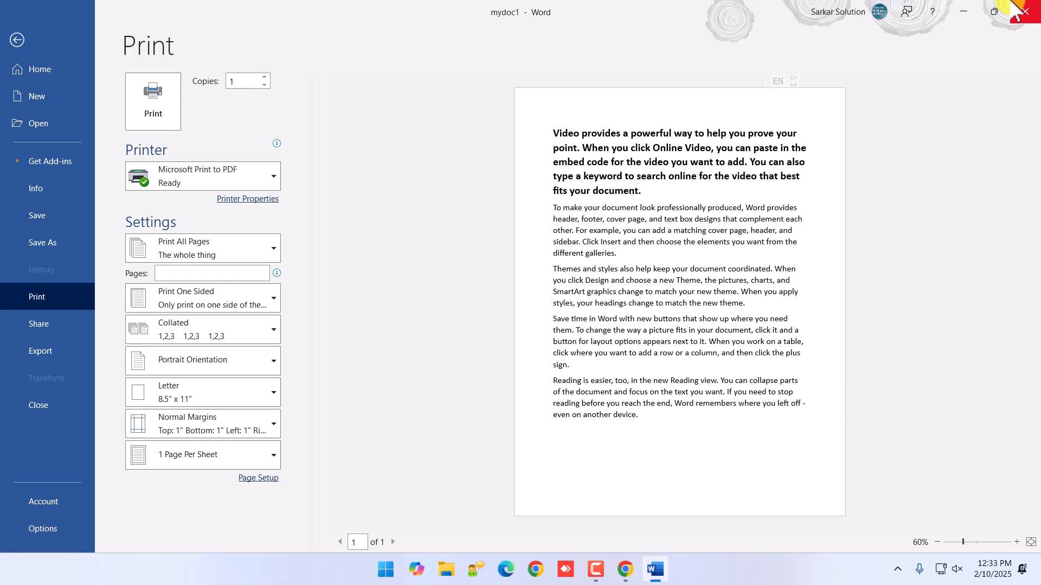
key("shift+Tab")
key("shift+Tab")
key("shift+Tab")
key("shift+Tab")
key("shift+Tab")
key("shift+Tab")
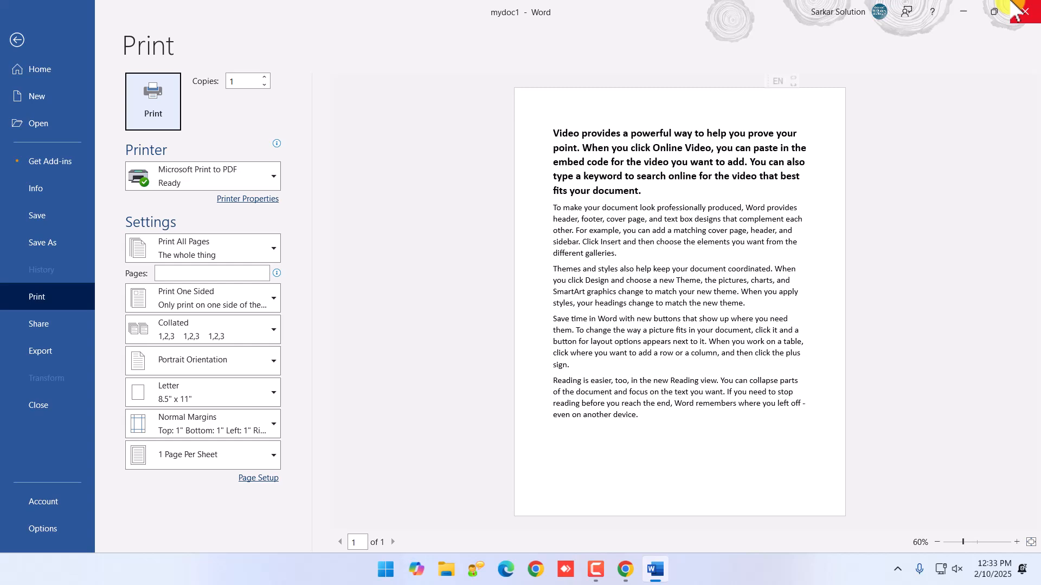
key("Tab")
key("Tab")
key("Tab")
key("Tab")
key("Tab")
key("Tab")
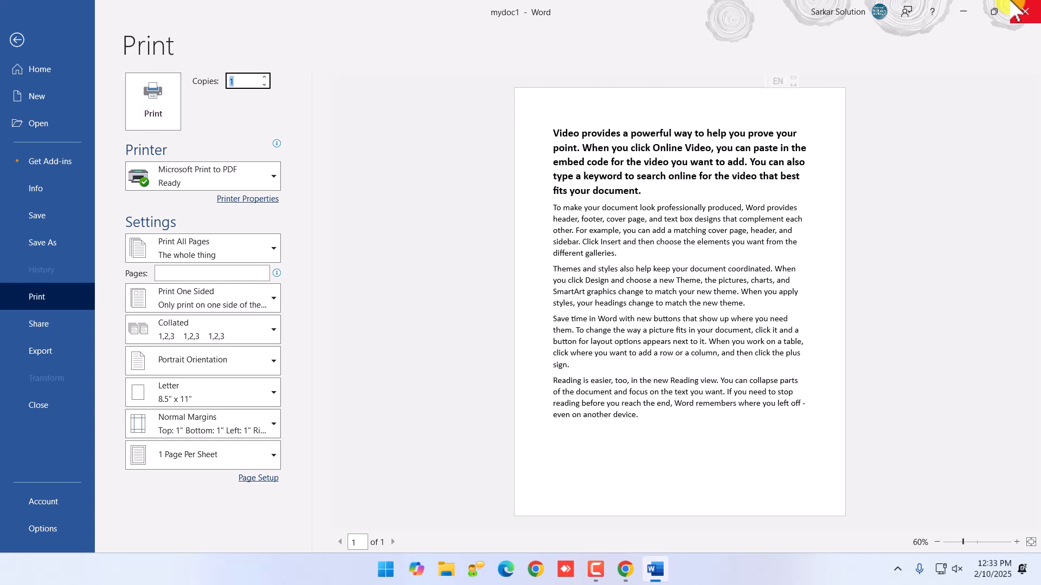
key("shift+Tab")
key("shift+Tab")
key("shift+Tab")
key("shift+Tab")
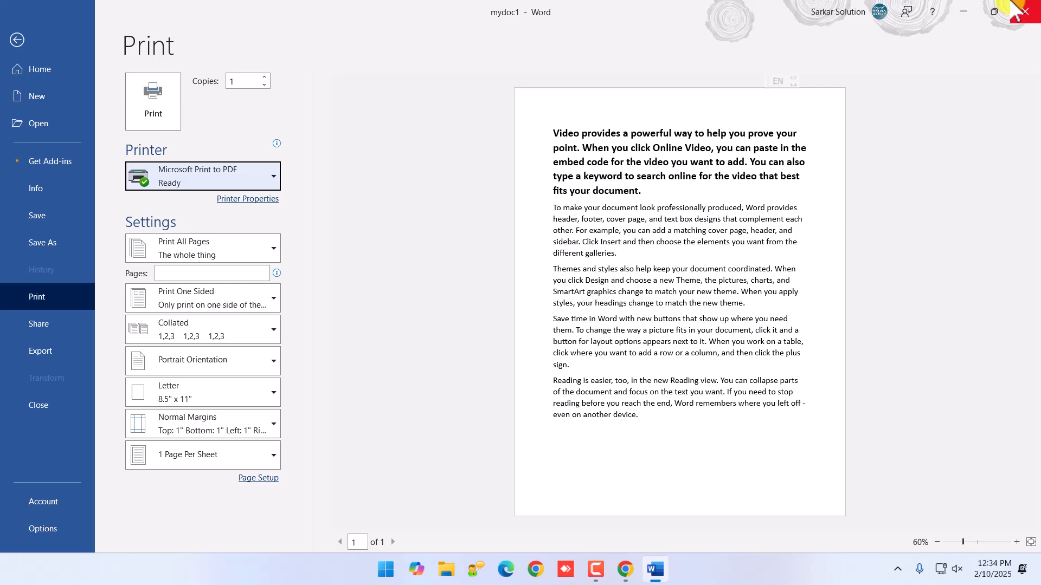
Step: Highlight the copy, cut and paste shortcut entries in the PDF in Chrome, then return to Word and leave the print view
key("alt+Tab")
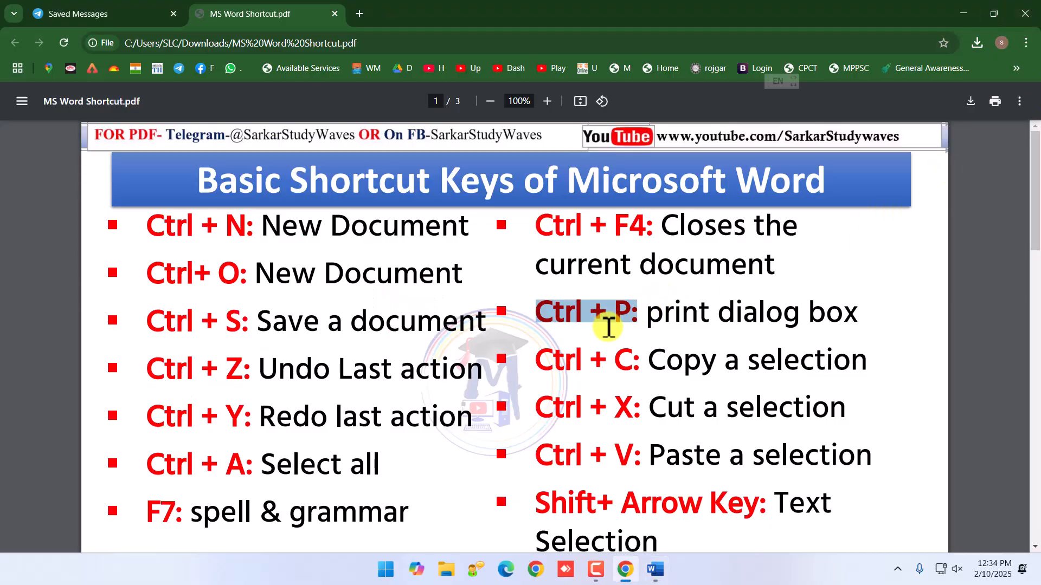
scroll(603, 366, "down", 1)
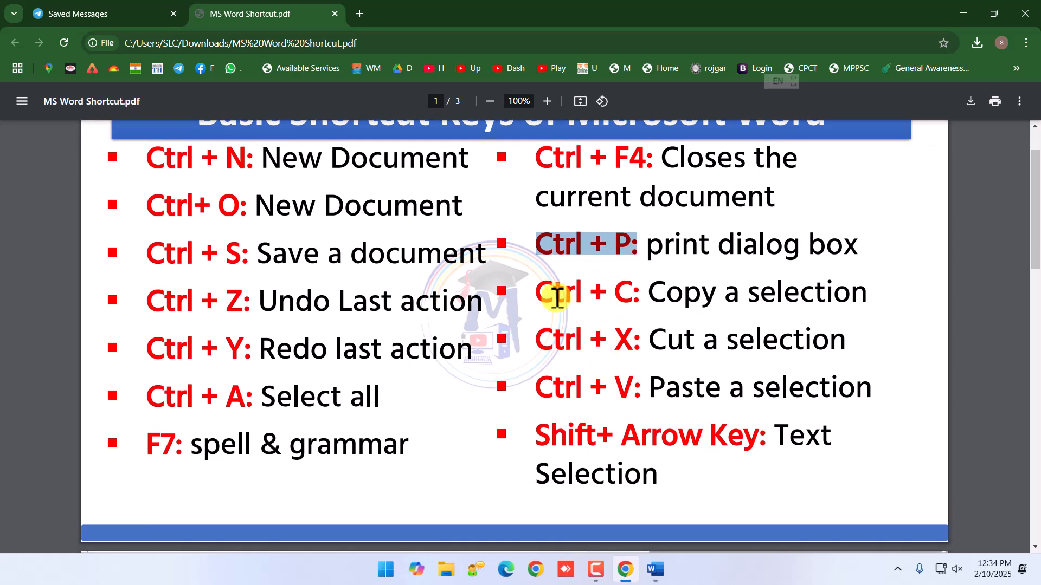
left_click_drag(537, 291, 631, 293)
left_click_drag(537, 339, 632, 339)
left_click_drag(546, 387, 642, 391)
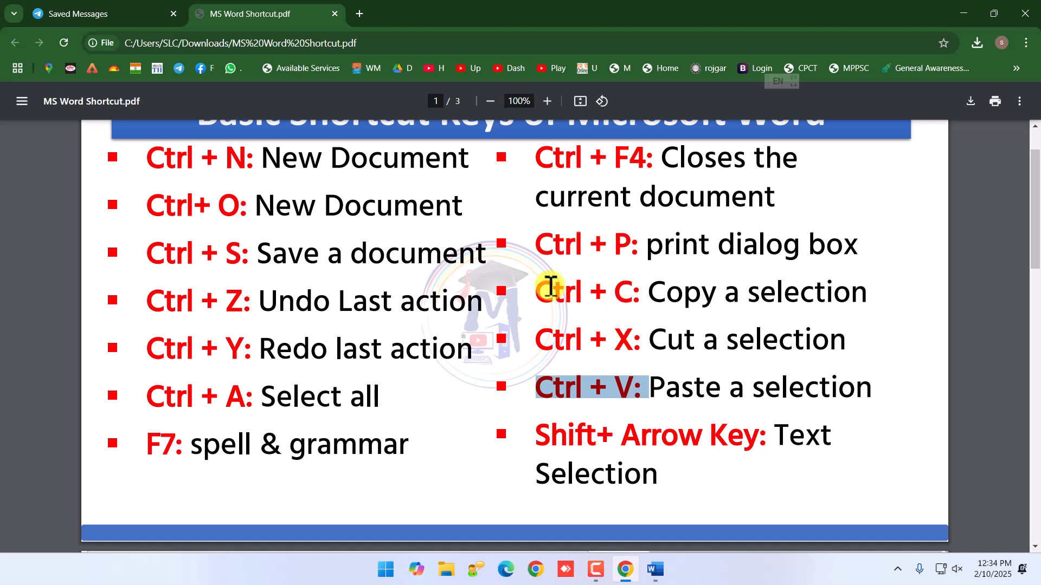
left_click_drag(538, 291, 724, 288)
left_click(737, 289)
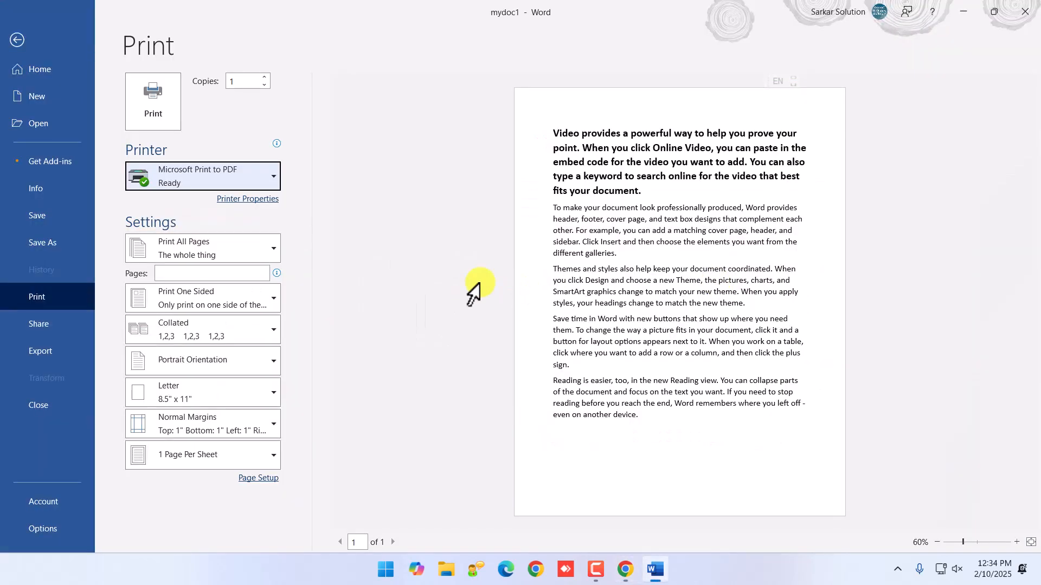
key("Escape")
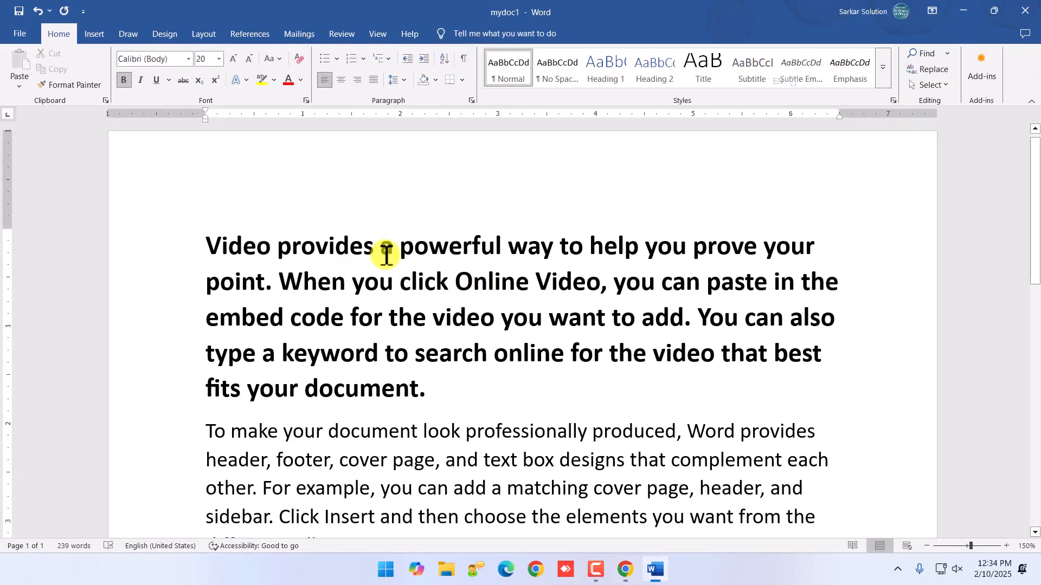
Step: Open the print view of mydoc1 twice, returning to the document text each time
key("ctrl+p")
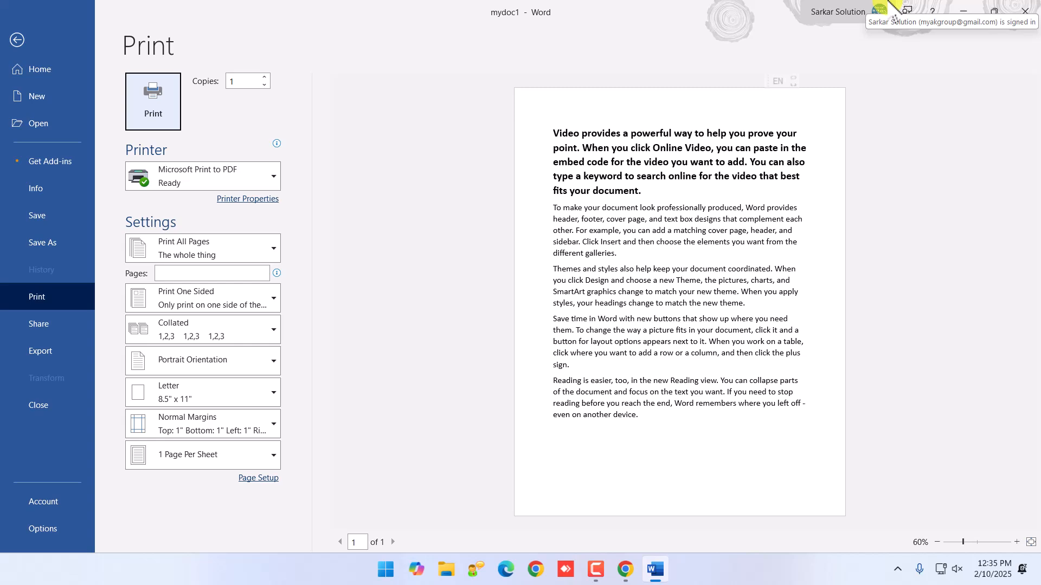
key("Escape")
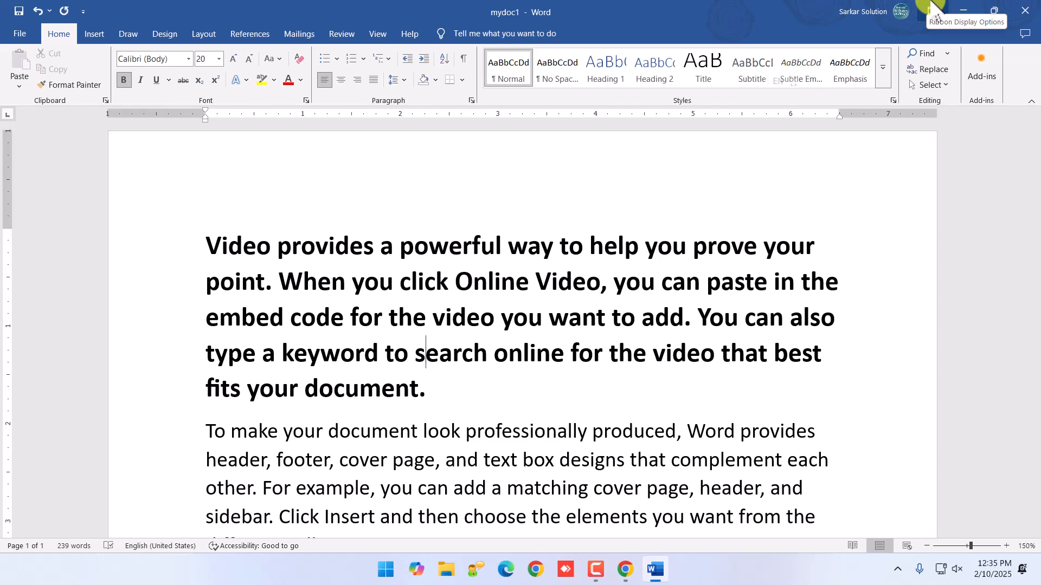
key("ctrl+p")
key("Escape")
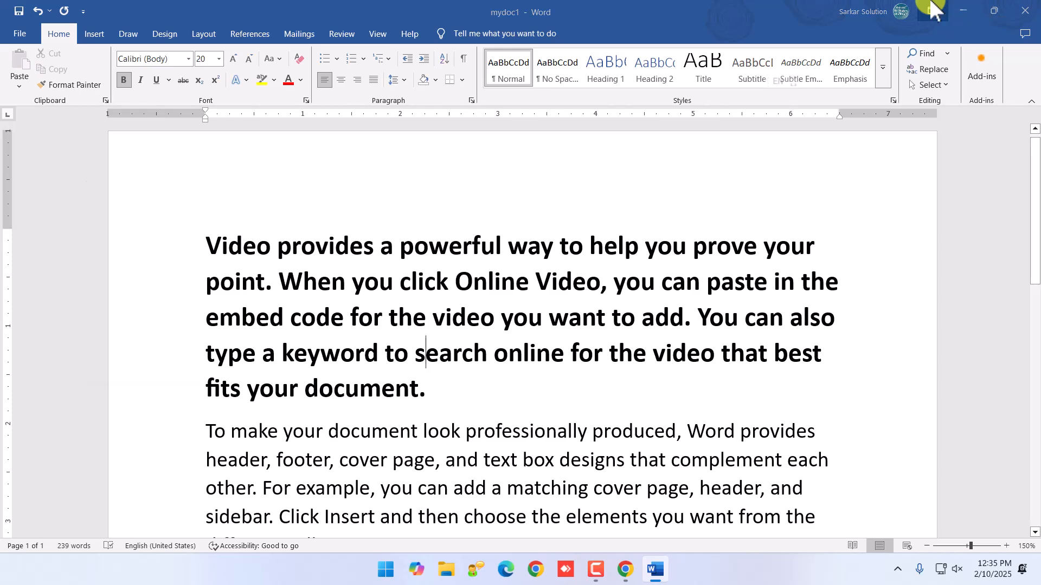
key("alt+Tab")
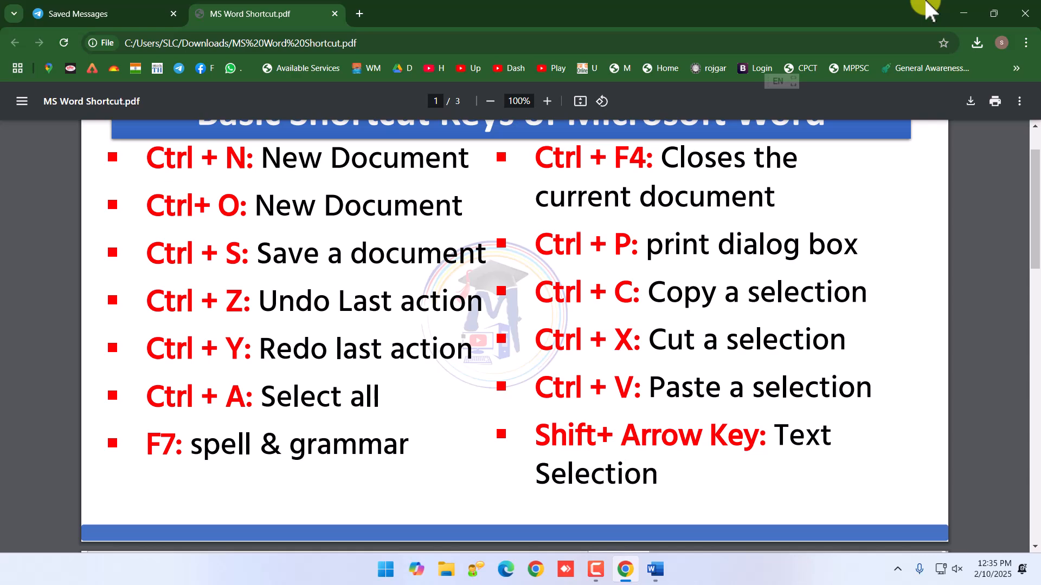
key("alt+Tab")
key("alt+Tab")
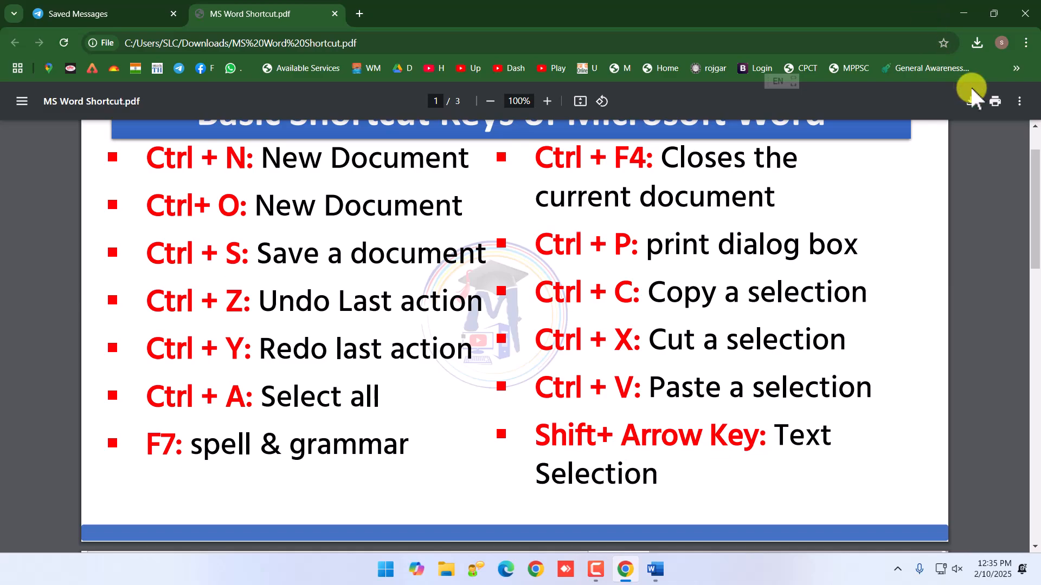
key("alt+Tab")
Step: Place the cursor at the end of the bold first paragraph and extend the text selection four lines upward
left_click_drag(203, 251, 430, 383)
left_click(446, 402)
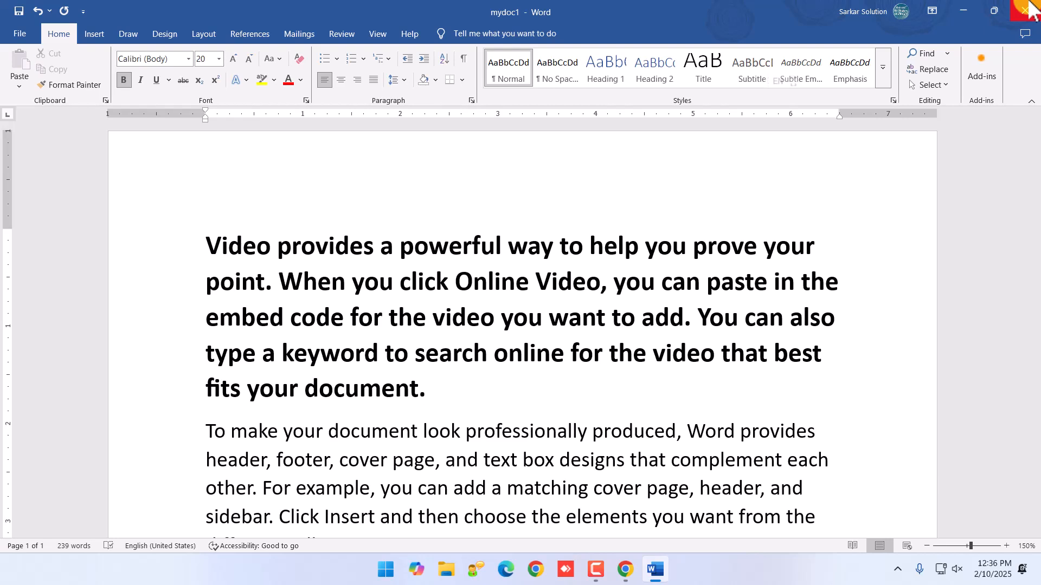
key("shift+Up")
key("shift+Up")
key("shift+Up")
key("shift+Up")
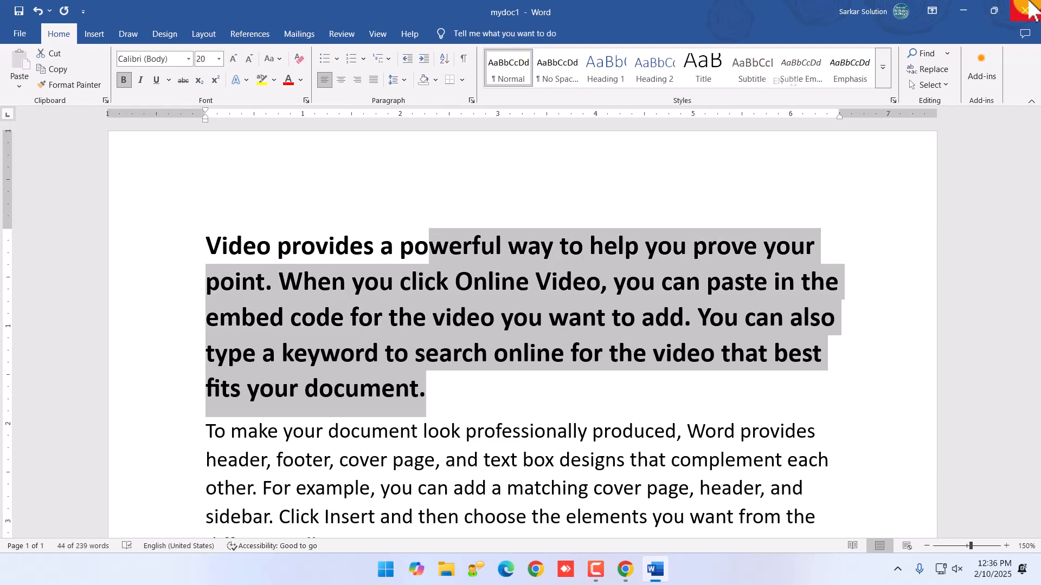
Step: Extend the selection to the start of the bold first paragraph and cut the whole paragraph
key("shift+Left")
key("shift+Left")
key("shift+Left")
key("shift+Left")
key("shift+Left")
key("shift+Left")
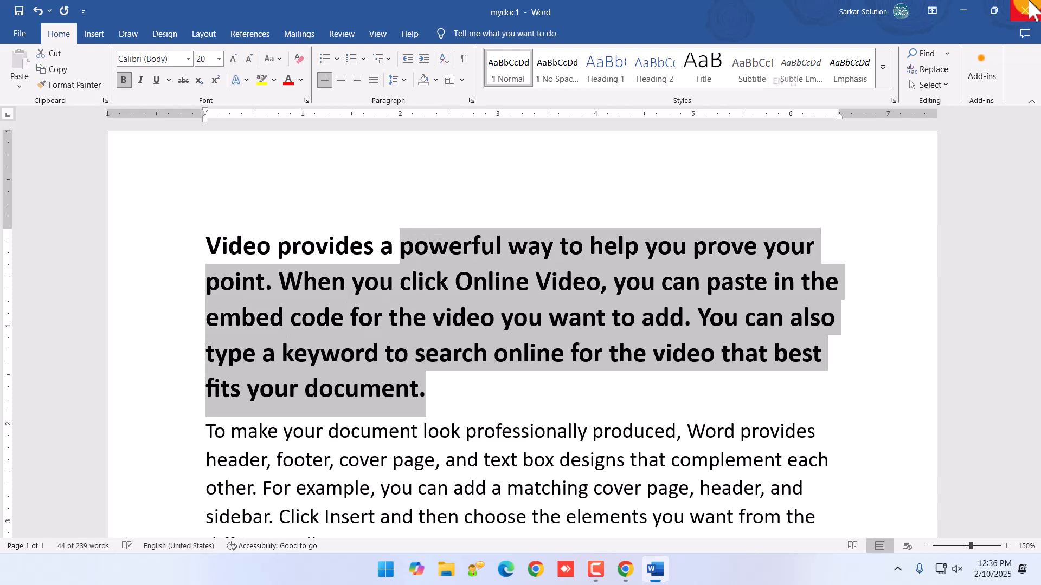
key("shift+Left")
key("shift+Left")
key("shift+Left")
key("shift+Left")
key("shift+Left")
key("shift+Left")
key("shift+Left")
key("shift+Left")
key("shift+Left")
key("shift+Left")
key("shift+Left")
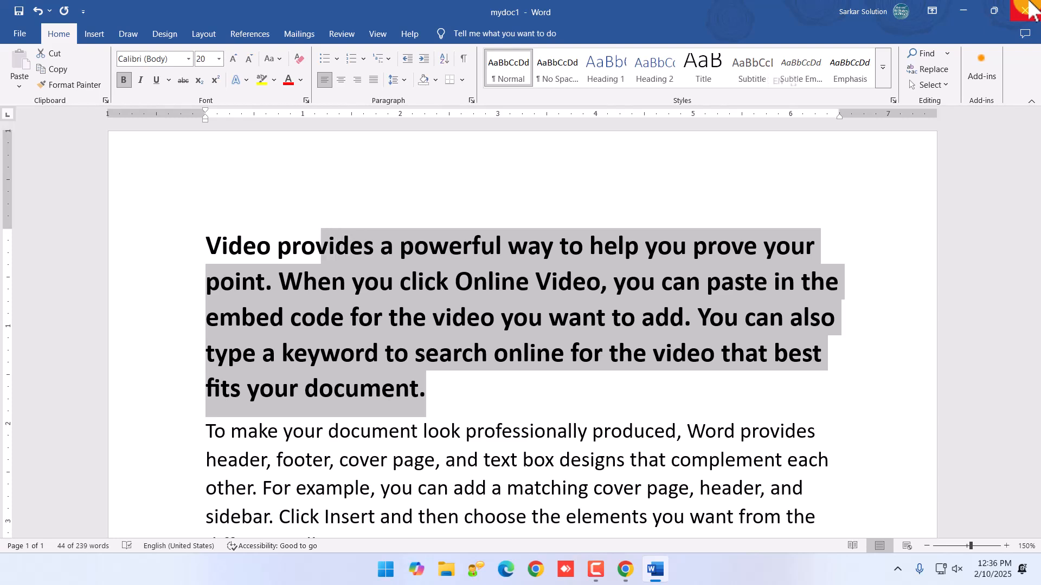
key("shift+Left")
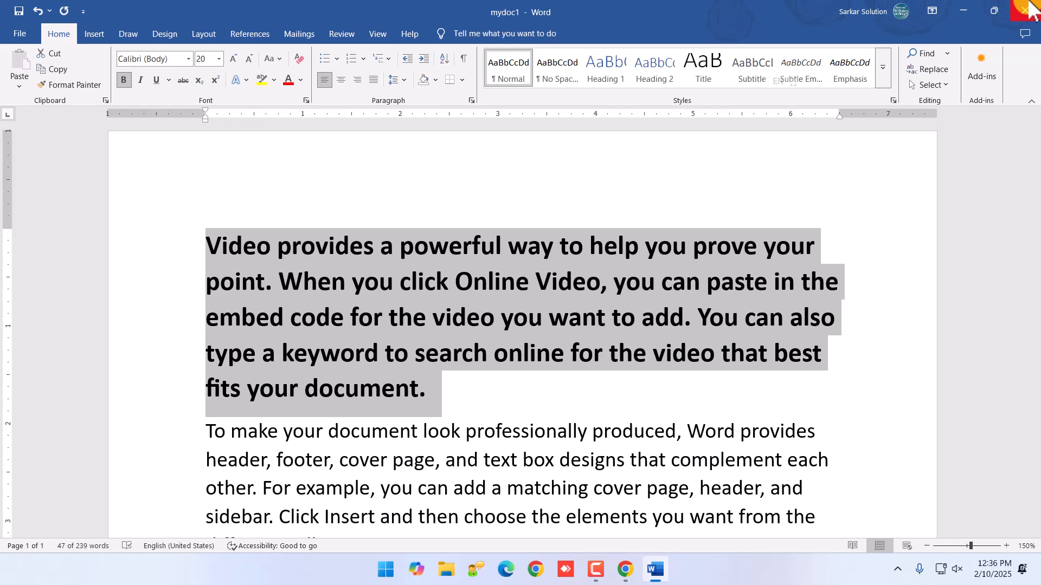
key("ctrl+x")
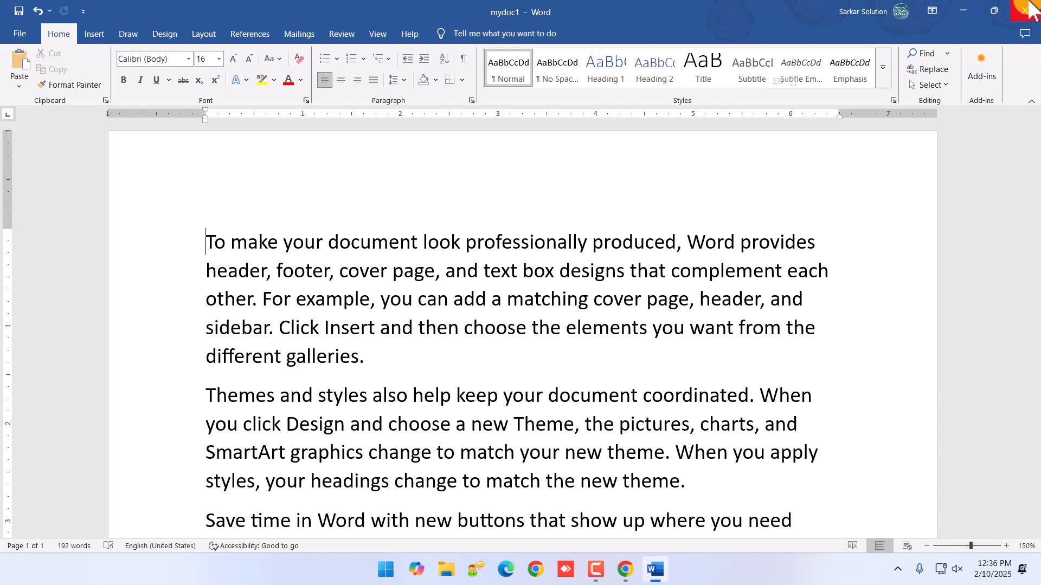
Step: Add a new line after "different galleries." and paste the cut bold paragraph there
key("Down")
key("Down")
key("Down")
key("Down")
key("Down")
key("Up")
key("Up")
key("Down")
key("Down")
key("Up")
key("Right")
key("Right")
key("Right")
key("Right")
key("Right")
key("Right")
key("Right")
key("Right")
key("Right")
key("Right")
key("Right")
key("Right")
key("Right")
key("Right")
key("Right")
key("Right")
key("Right")
key("Right")
key("Right")
key("Right")
key("Return")
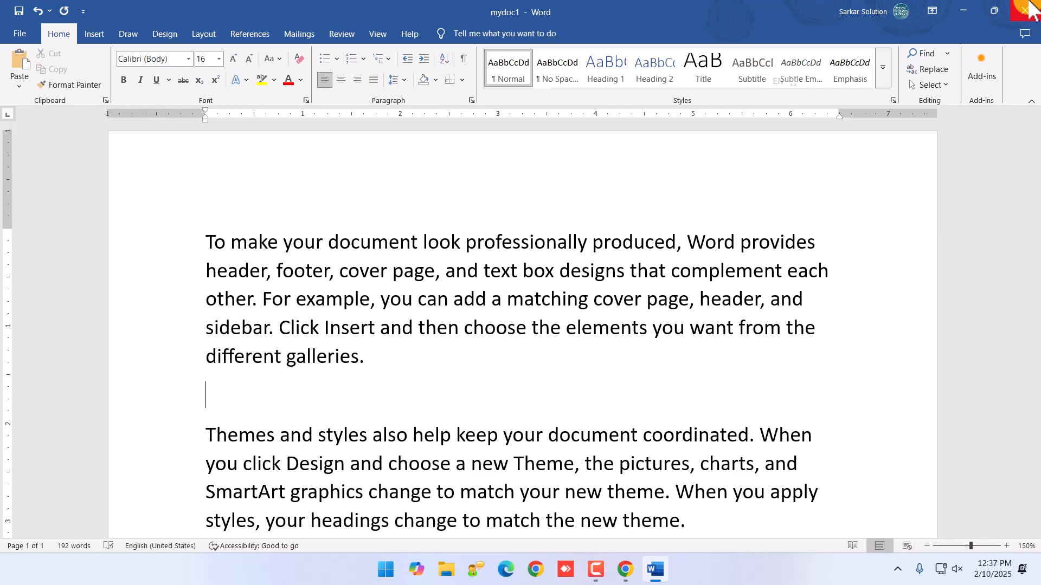
key("ctrl+v")
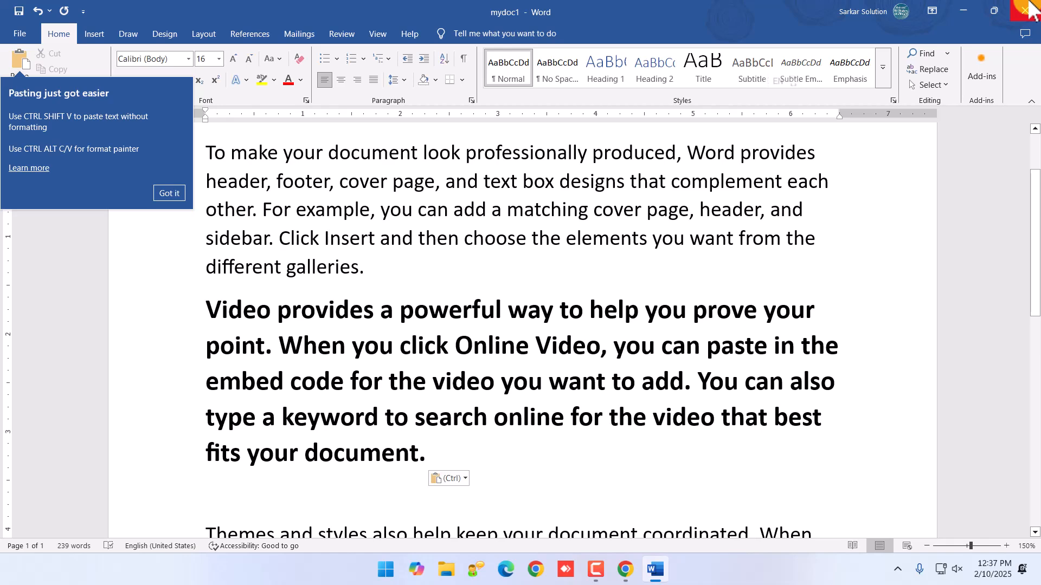
Step: Select the pasted bold paragraph line by line, then remove the empty line beneath it
key("shift+Up")
key("shift+Up")
key("shift+Up")
key("shift+Up")
key("shift+Up")
key("shift+Up")
key("shift+Down")
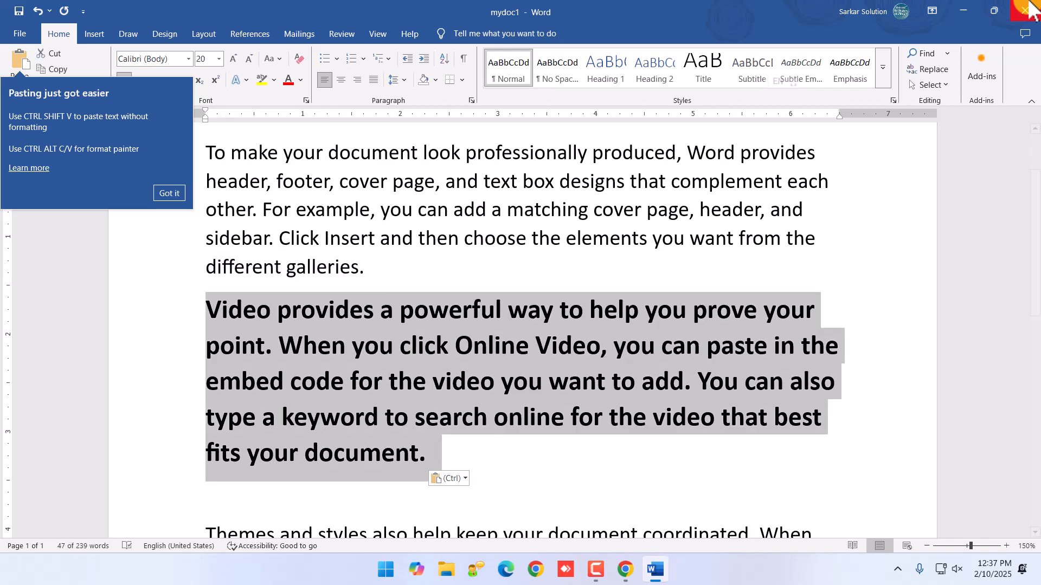
key("Delete")
Step: Paste the bold paragraph again on a new line at the very beginning of the document
key("Up")
key("Up")
key("Up")
key("Up")
key("Up")
key("Up")
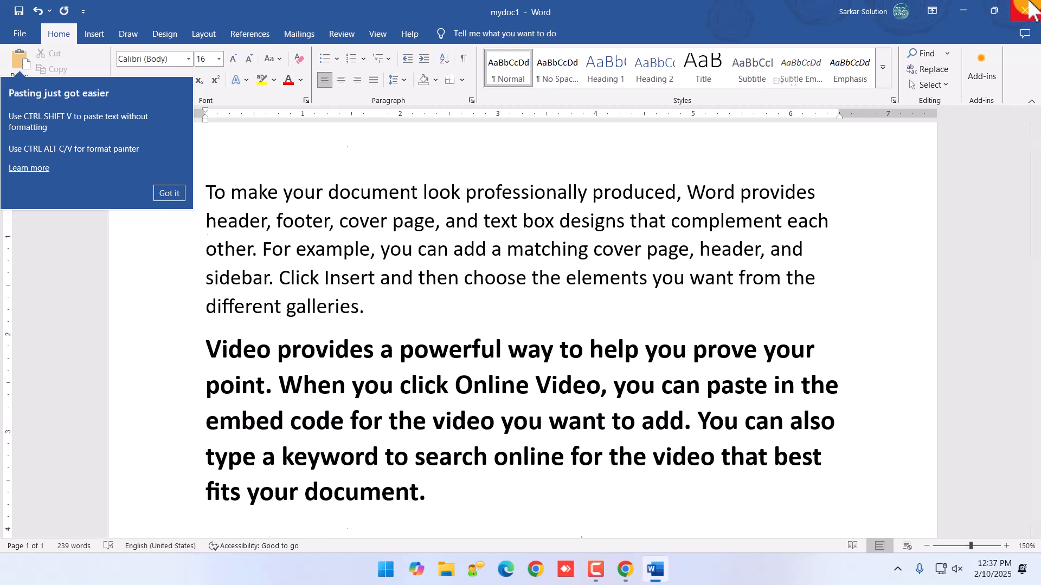
key("ctrl+v")
key("Down")
key("Down")
key("Down")
key("Down")
key("Down")
key("Down")
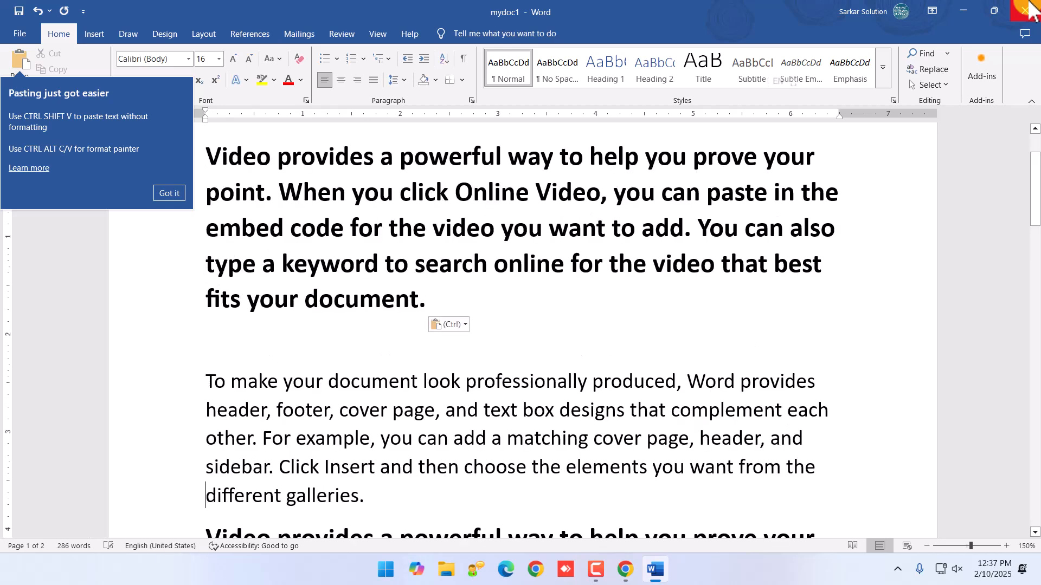
Step: Delete the empty line beneath the top bold paragraph, place the cursor before the second bold paragraph and dismiss the pasting tip
key("Up")
key("Up")
key("Up")
key("Up")
key("Up")
key("Up")
key("Delete")
key("Down")
key("Down")
key("Down")
key("Down")
key("Down")
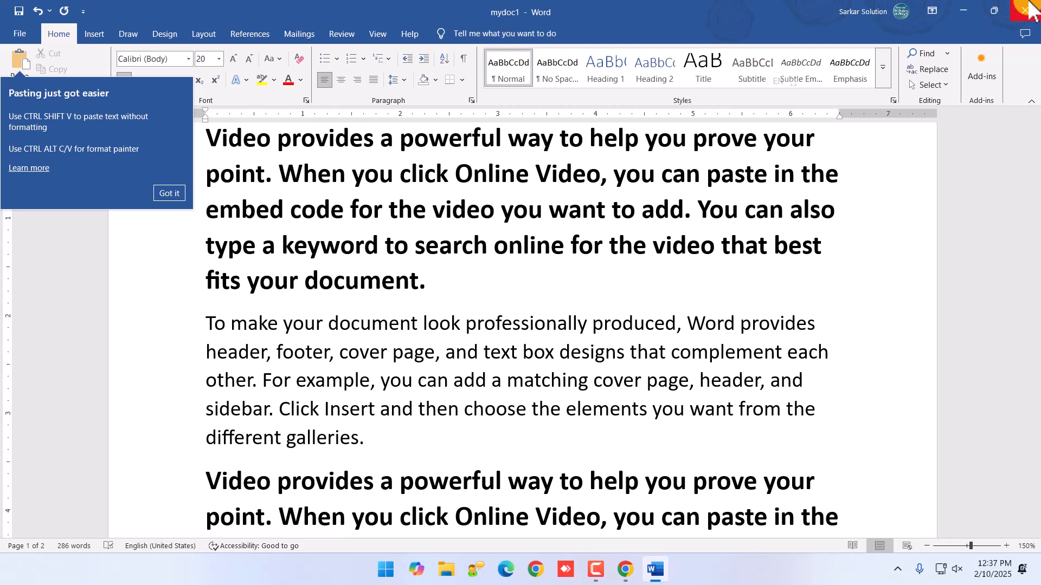
left_click(160, 192)
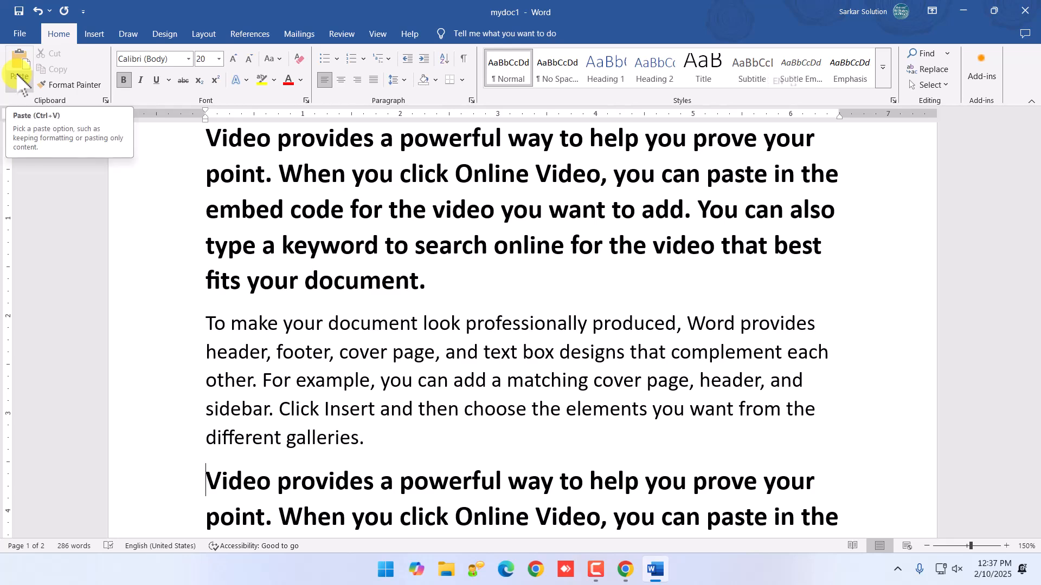
Step: Highlight the Shift+ Arrow Key text selection entry in the PDF in Chrome, then return to Word
key("alt+Tab")
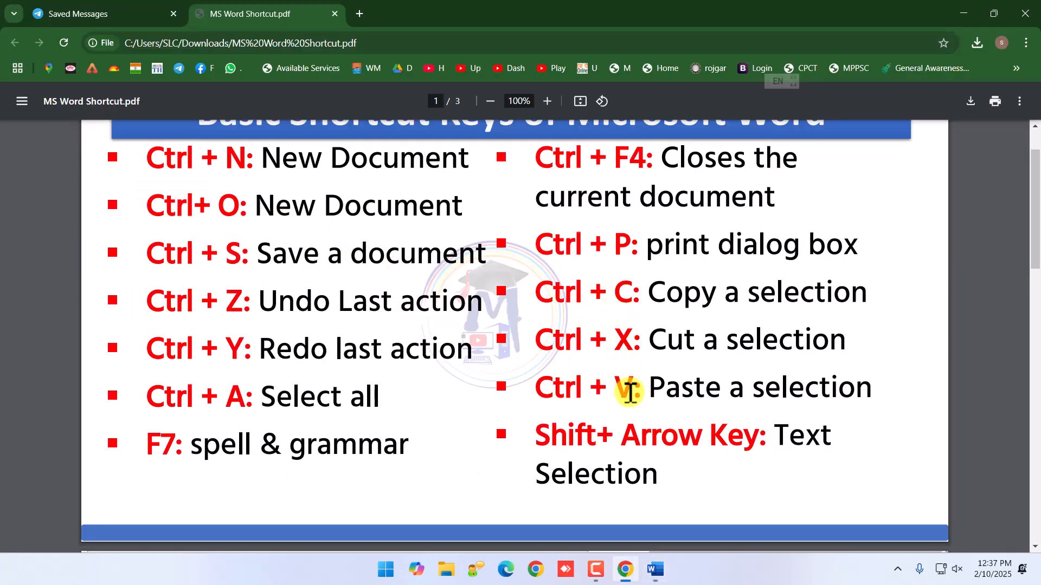
left_click_drag(539, 441, 739, 441)
left_click(733, 472)
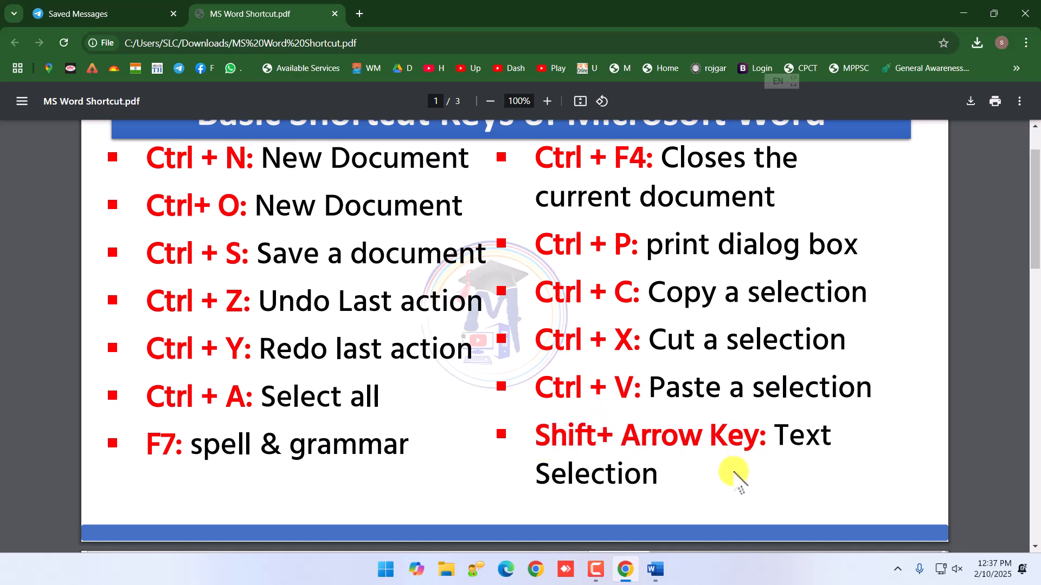
key("alt+Tab")
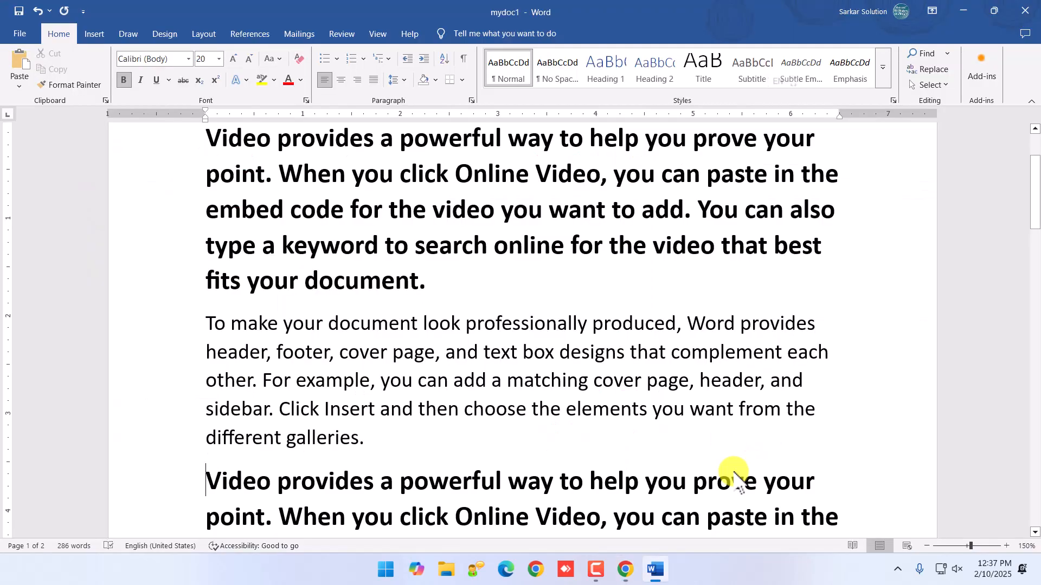
Step: Select the second bold paragraph's opening text character by character, up to "Video provides a powe"
key("shift+Right")
key("shift+Right")
key("shift+Right")
key("shift+Right")
key("shift+Right")
key("shift+Right")
key("shift+Right")
key("shift+Right")
key("shift+Right")
key("shift+Right")
key("shift+Right")
key("shift+Right")
key("shift+Right")
key("shift+Right")
key("shift+Right")
key("shift+Right")
key("shift+Right")
key("shift+Right")
key("shift+Right")
key("shift+Right")
key("shift+Right")
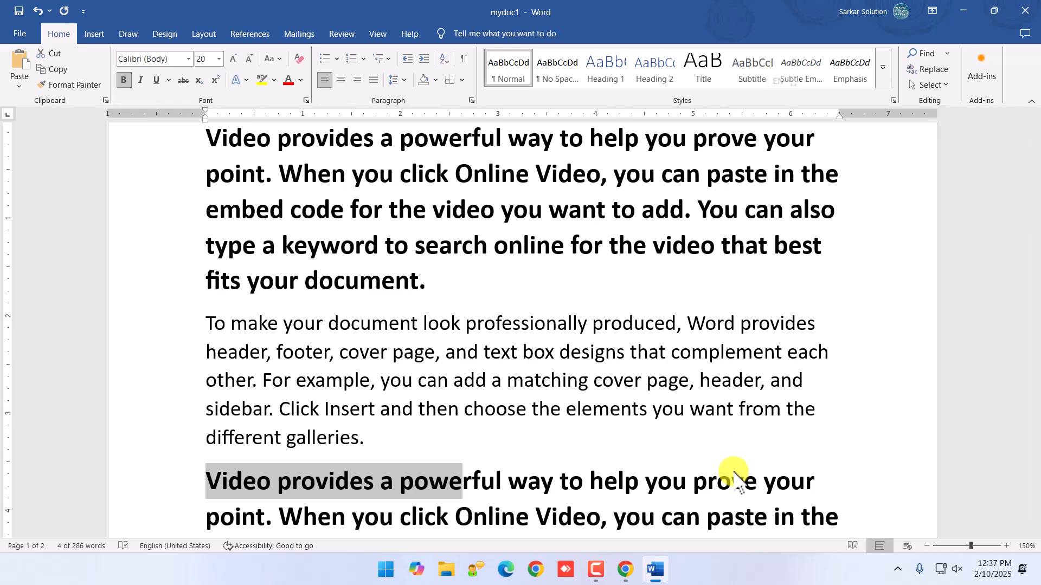
Step: Switch to the PDF in Chrome, review the bold, italic and underline shortcuts on page 2, then return to Word
left_click(625, 569)
scroll(541, 425, "down", 5)
scroll(540, 426, "up", 2)
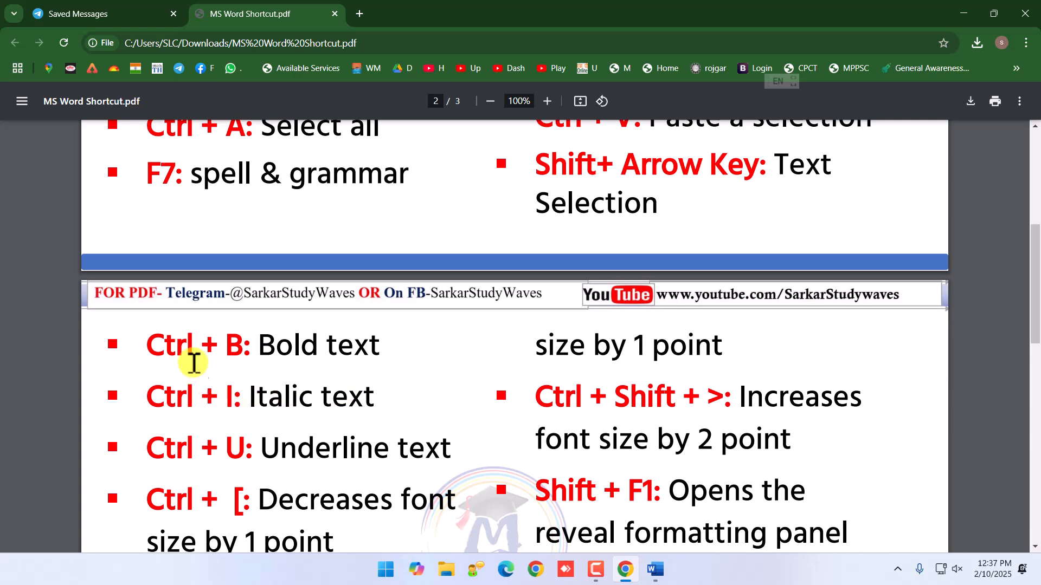
key("alt+Tab")
Step: Select the paragraph starting "To make your document look professionally produced" and switch bold on and off repeatedly
left_click(332, 355)
left_click_drag(218, 320, 383, 434)
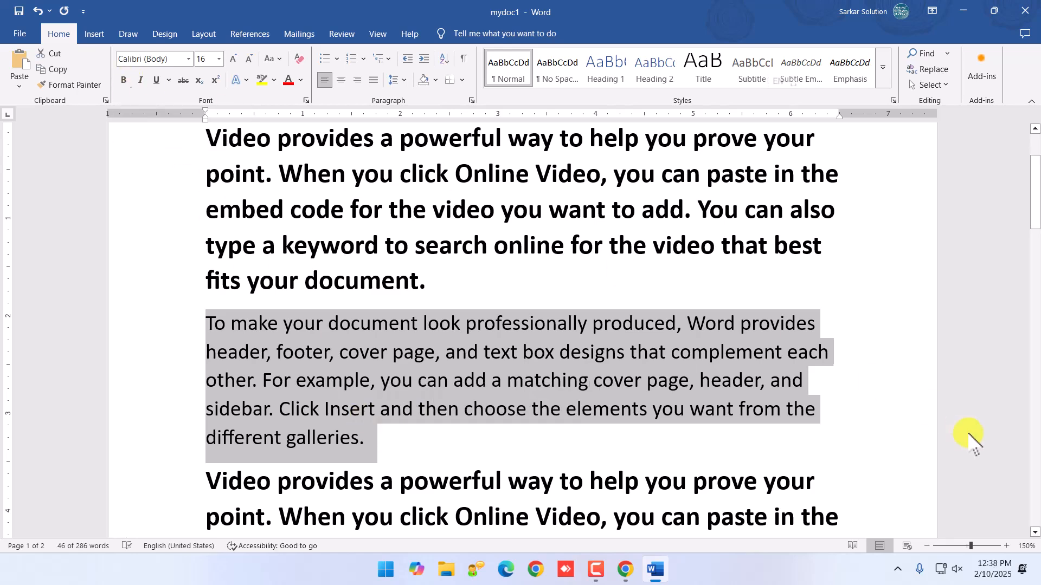
key("ctrl+b")
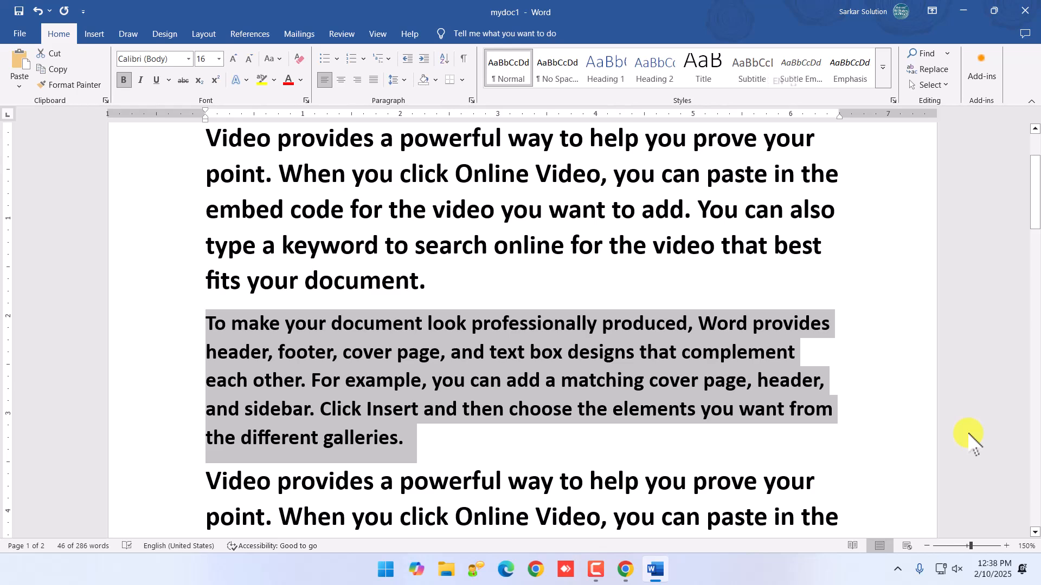
key("ctrl+b")
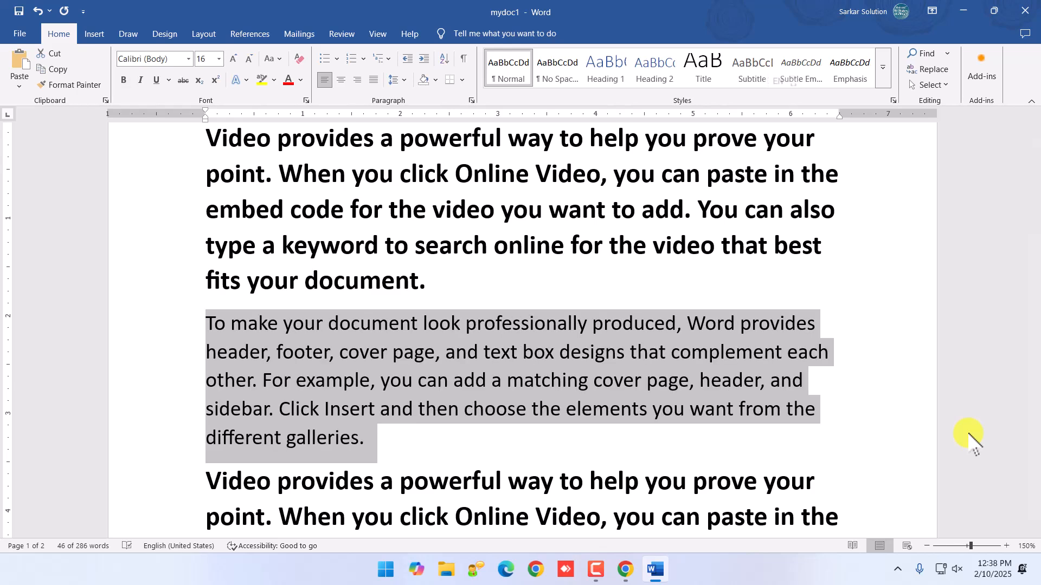
key("ctrl+b")
key("ctrl+b")
key("ctrl+b")
key("ctrl+b")
key("ctrl+b")
key("ctrl+b")
Step: Switch italic on and off twice for the selected paragraph, then underline on and off three times
key("ctrl+i")
key("ctrl+i")
key("ctrl+i")
key("ctrl+i")
key("ctrl+u")
key("ctrl+u")
key("ctrl+u")
key("ctrl+u")
key("ctrl+u")
key("ctrl+u")
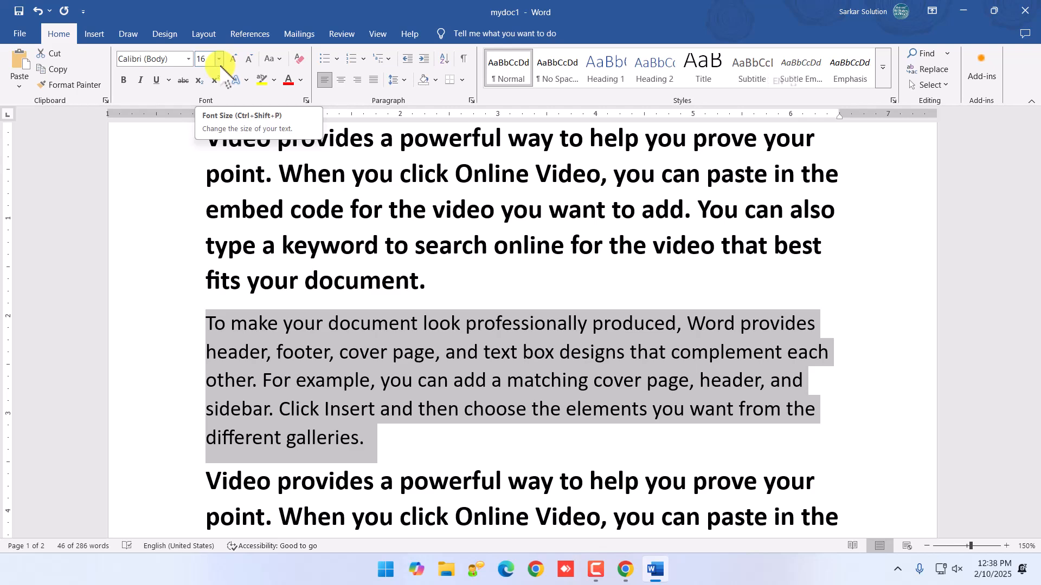
Step: Review the font size shortcuts in the PDF in Chrome, highlighting the [ in the decrease entry, then return to Word
key("alt+Tab")
scroll(292, 388, "down", 1)
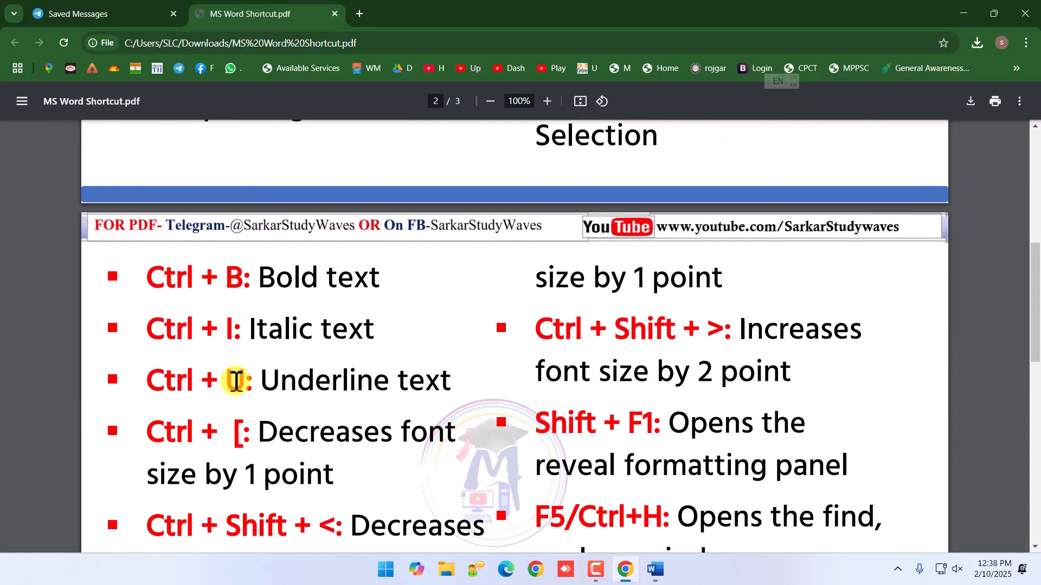
scroll(237, 382, "down", 2)
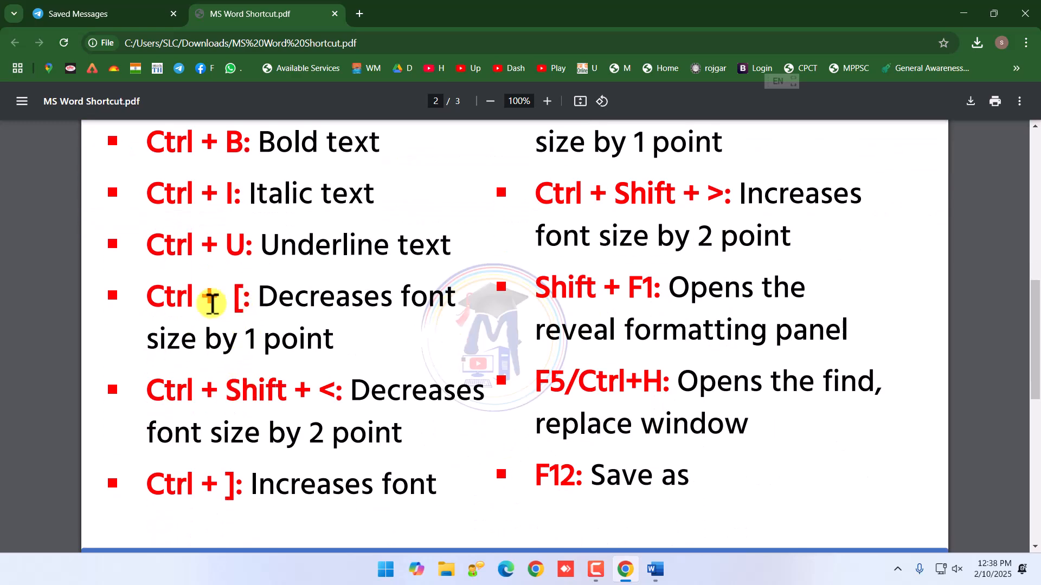
left_click_drag(219, 297, 239, 297)
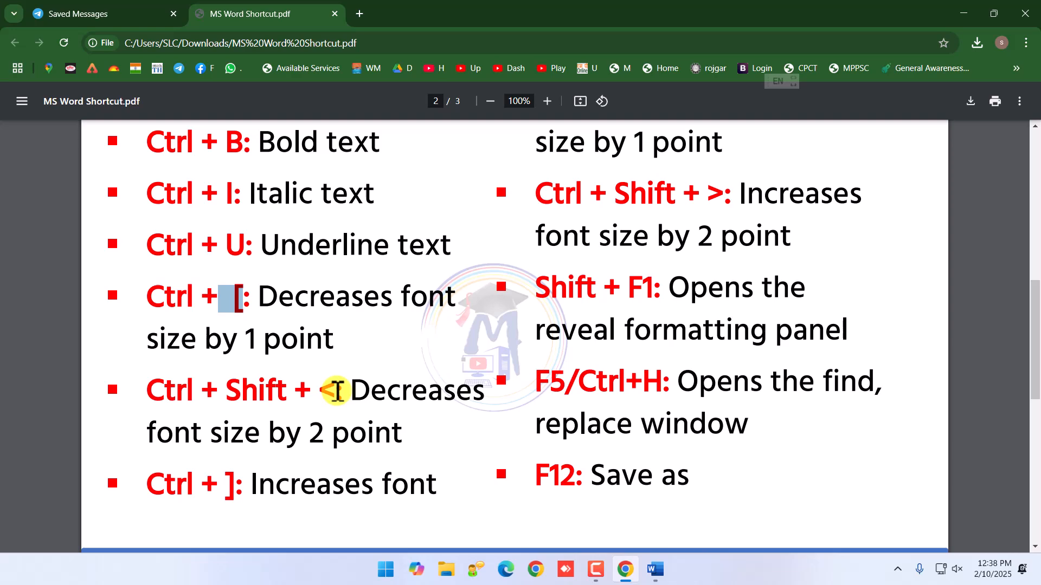
left_click(239, 298)
left_click_drag(242, 301, 235, 300)
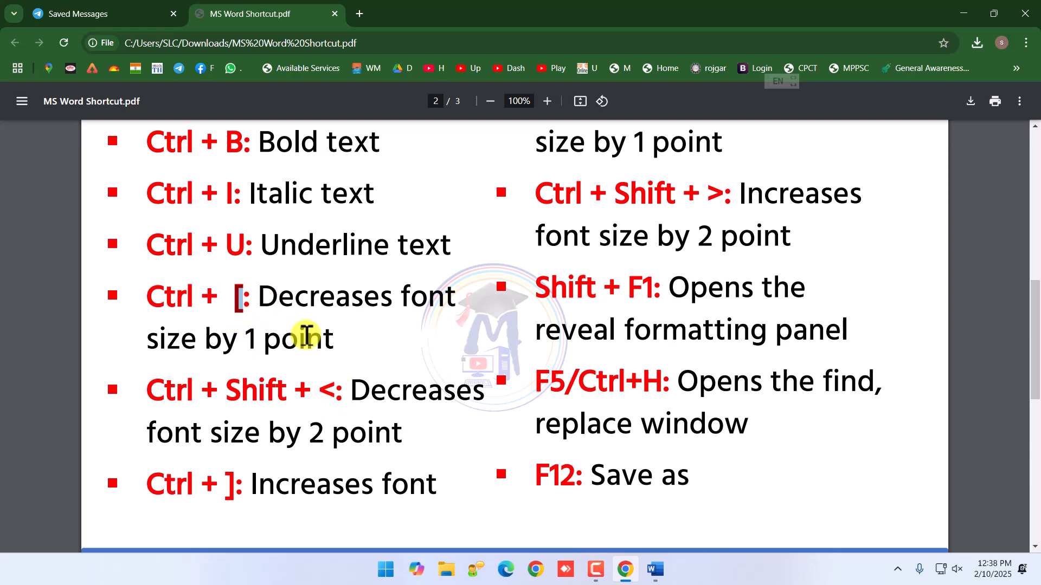
key("alt+Tab")
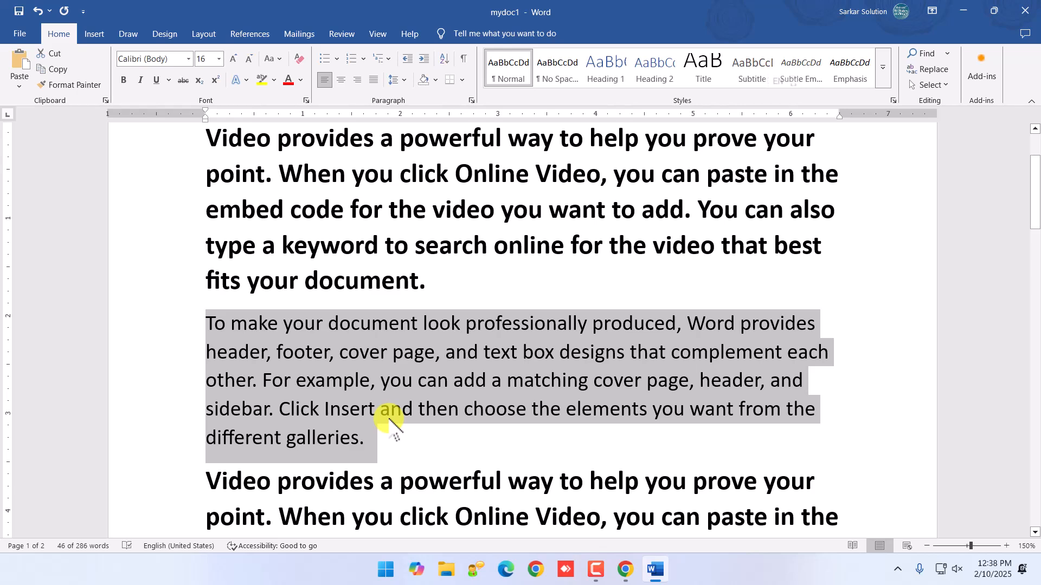
Step: Shrink the selected paragraph's font size stepwise to 9 pt, then enlarge it again stepwise
key("ctrl+shift+comma")
key("ctrl+shift+comma")
key("ctrl+shift+comma")
key("ctrl+shift+comma")
key("ctrl+shift+comma")
key("ctrl+shift+comma")
key("ctrl+shift+comma")
key("ctrl+shift+period")
key("ctrl+shift+period")
key("ctrl+shift+period")
key("ctrl+shift+period")
key("ctrl+shift+period")
key("ctrl+shift+period")
key("ctrl+shift+period")
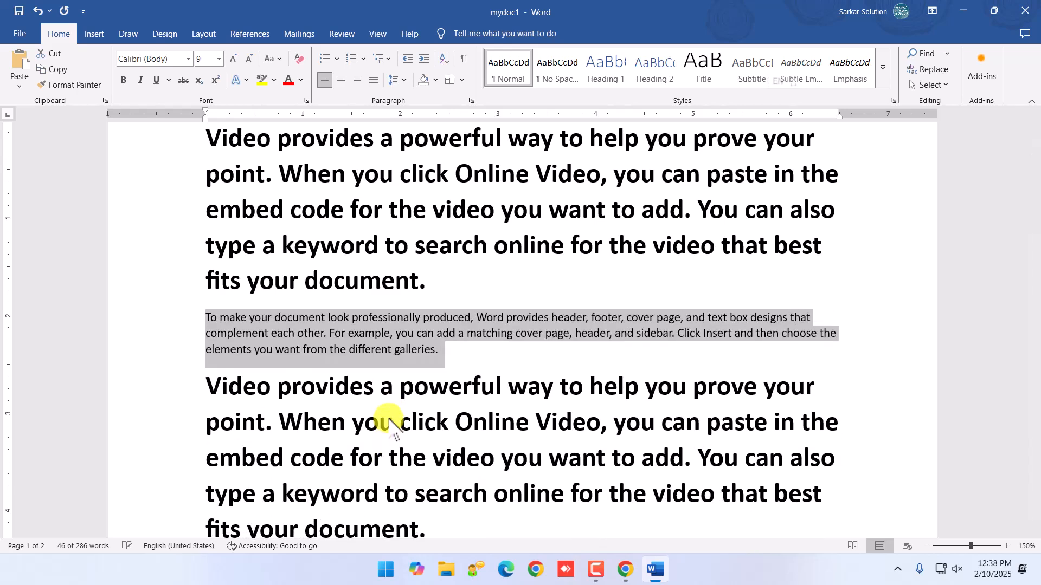
Step: Increase the selected paragraph's font size to 17 pt, then decrease it by single points to 15 pt
key("ctrl+bracketright")
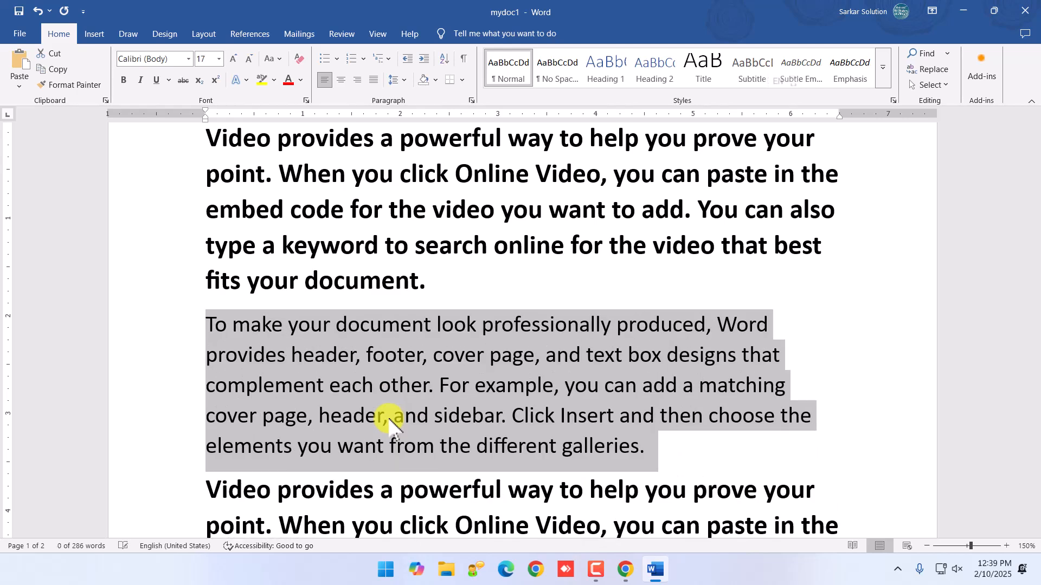
key("ctrl+bracketleft")
key("ctrl+bracketleft")
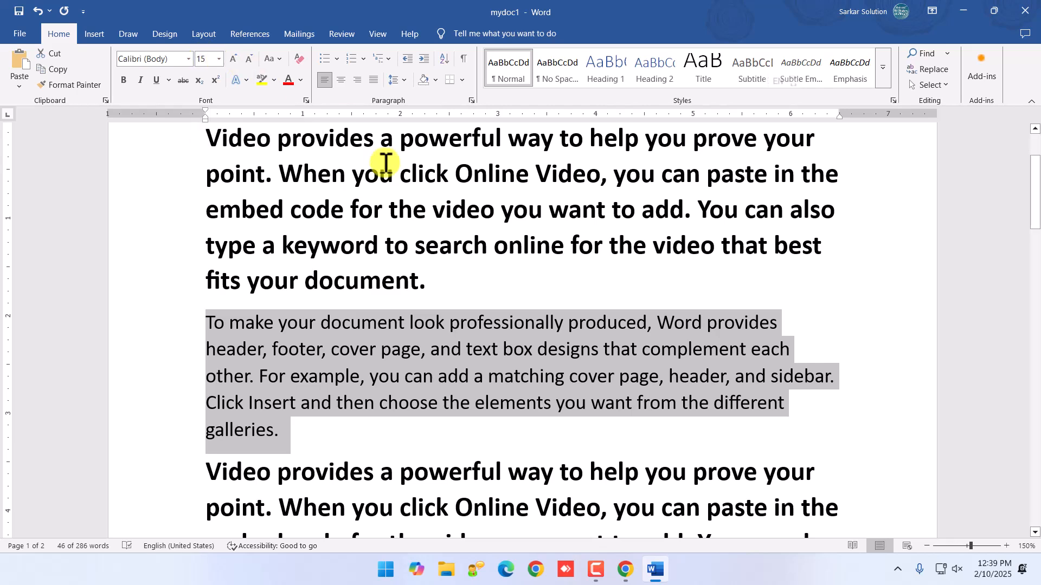
Step: Decrease the selected paragraph's font size by single points, then increase it by single points to 14 pt
key("ctrl+bracketleft")
key("ctrl+bracketleft")
key("ctrl+bracketleft")
key("ctrl+bracketleft")
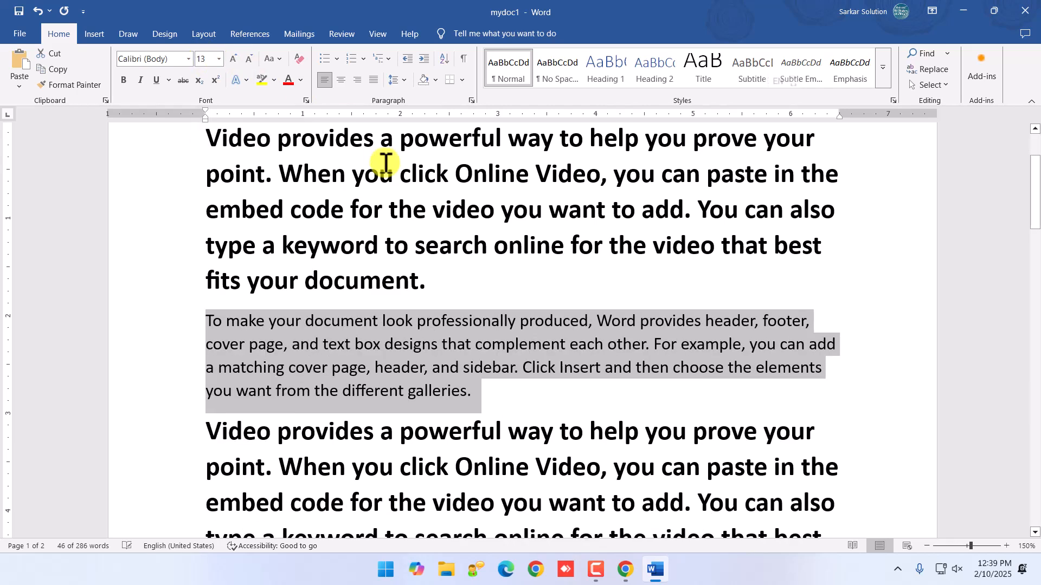
key("ctrl+bracketleft")
key("ctrl+bracketleft")
key("ctrl+bracketleft")
key("ctrl+bracketleft")
key("ctrl+bracketright")
key("ctrl+bracketright")
key("ctrl+bracketright")
key("ctrl+bracketright")
key("ctrl+bracketright")
key("ctrl+bracketright")
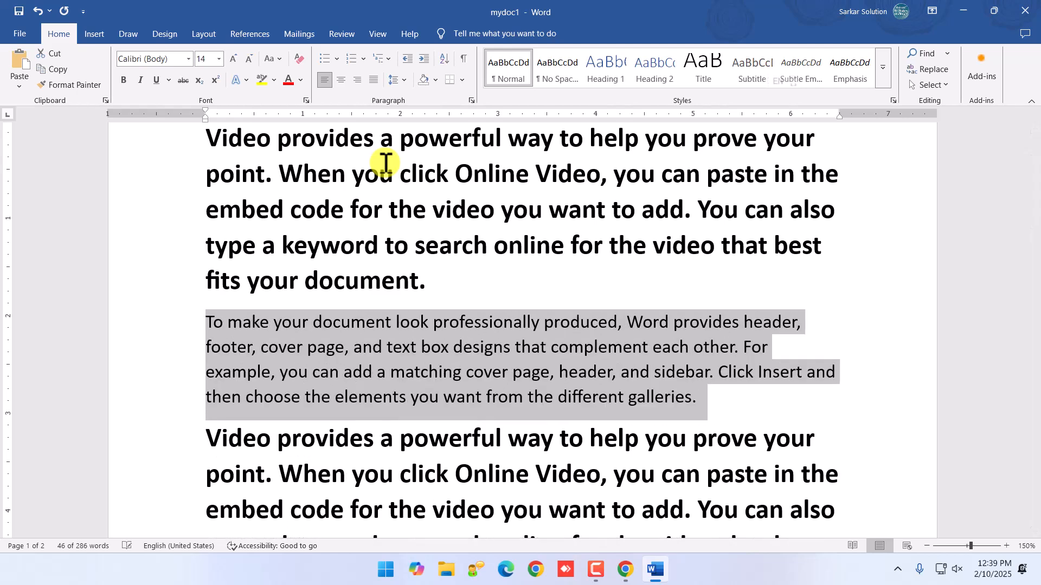
Step: Increase the selected paragraph's font size point by point beyond 19 pt, then decrease it by single points to 21 pt
key("ctrl+bracketright")
key("ctrl+bracketright")
key("ctrl+bracketright")
key("ctrl+bracketright")
key("ctrl+bracketright")
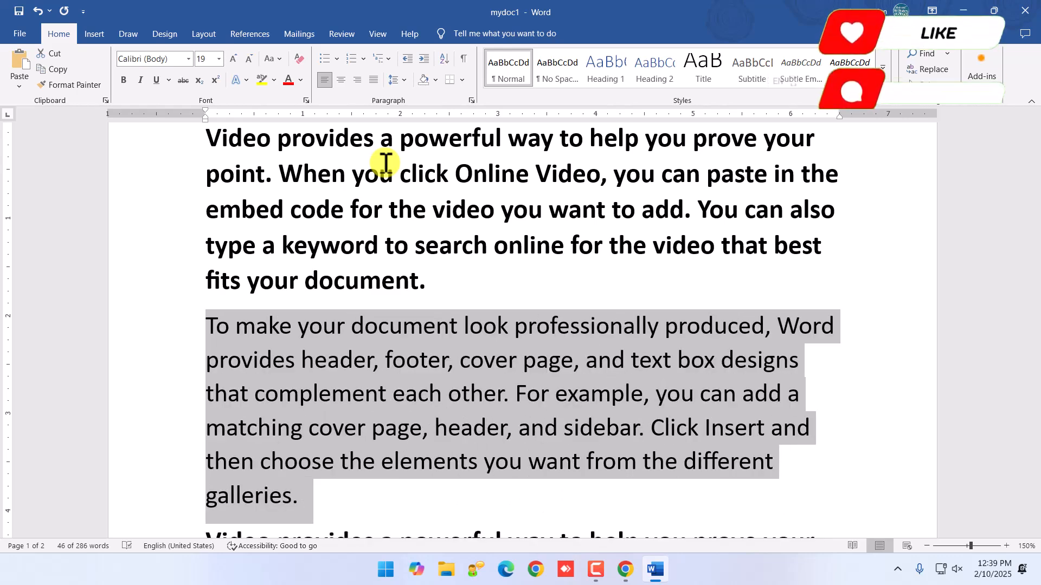
key("ctrl+bracketright")
key("ctrl+bracketright")
key("ctrl+bracketright")
key("ctrl+bracketright")
key("ctrl+bracketright")
key("ctrl+bracketleft")
key("ctrl+bracketleft")
key("ctrl+bracketleft")
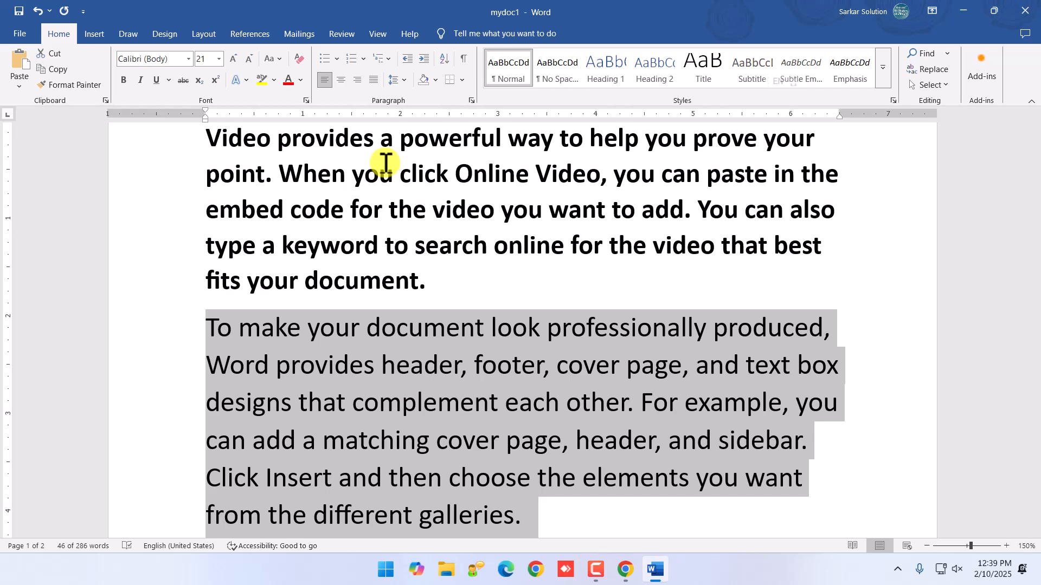
Step: Shrink the selected paragraph's font through five standard sizes, then enlarge it by two sizes to 16 pt
key("ctrl+shift+comma")
key("ctrl+shift+comma")
key("ctrl+shift+comma")
key("ctrl+shift+comma")
key("ctrl+shift+comma")
key("ctrl+shift+period")
key("ctrl+shift+period")
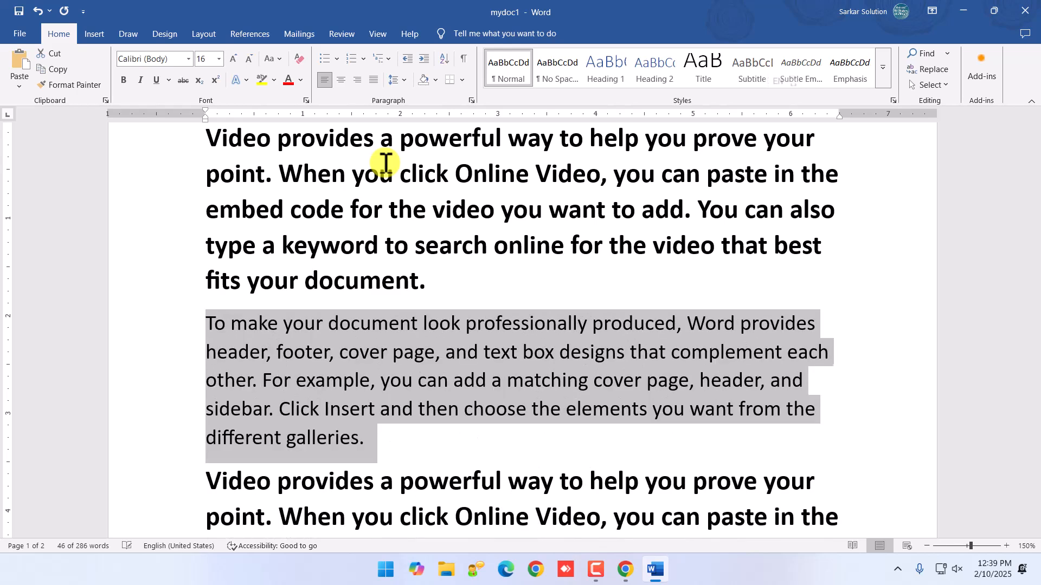
Step: Enlarge the selected paragraph's font through the standard sizes, shrink it by six sizes, then enlarge it again to 26 pt
key("ctrl+shift+period")
key("ctrl+shift+period")
key("ctrl+shift+period")
key("ctrl+shift+period")
key("ctrl+shift+comma")
key("ctrl+shift+comma")
key("ctrl+shift+comma")
key("ctrl+shift+comma")
key("ctrl+shift+comma")
key("ctrl+shift+comma")
key("ctrl+shift+period")
key("ctrl+shift+period")
key("ctrl+shift+period")
key("ctrl+shift+period")
key("ctrl+shift+period")
key("ctrl+shift+period")
key("ctrl+shift+period")
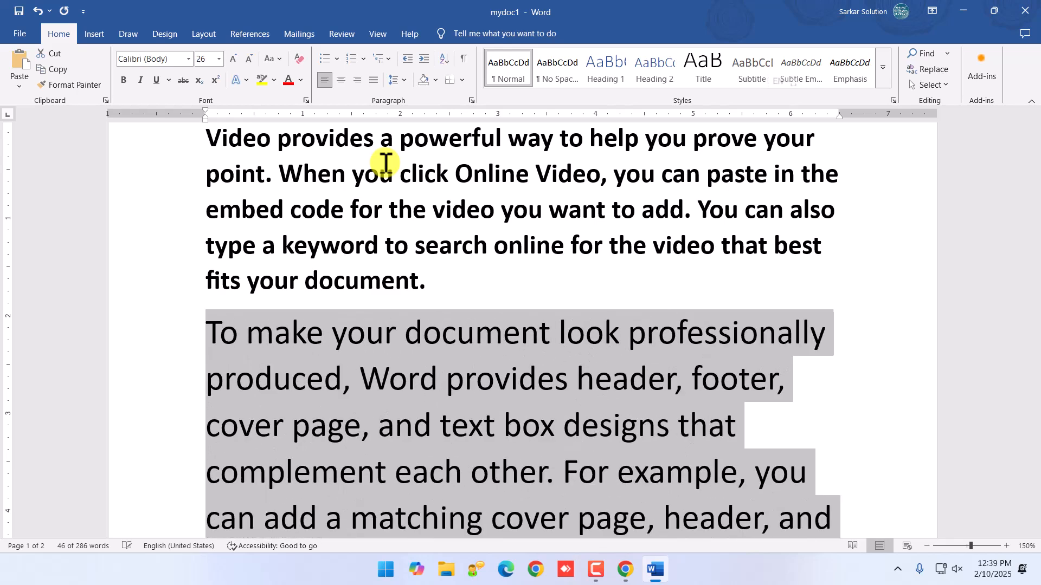
Step: Shrink the selected paragraph's font by three standard sizes, enlarge it by two, then shrink it to 20 pt
key("ctrl+shift+comma")
key("ctrl+shift+comma")
key("ctrl+shift+comma")
key("ctrl+shift+period")
key("ctrl+shift+period")
key("ctrl+shift+comma")
key("ctrl+shift+comma")
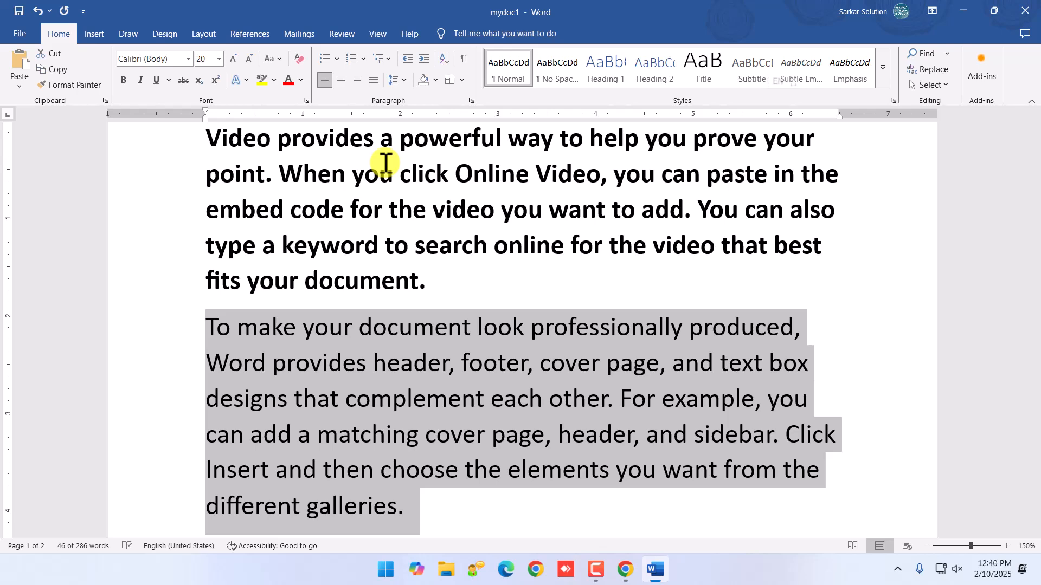
Step: Switch to the shortcut PDF in Chrome and review the two font size decrease entries, highlighting their keys and the 2 point value
key("alt+Tab")
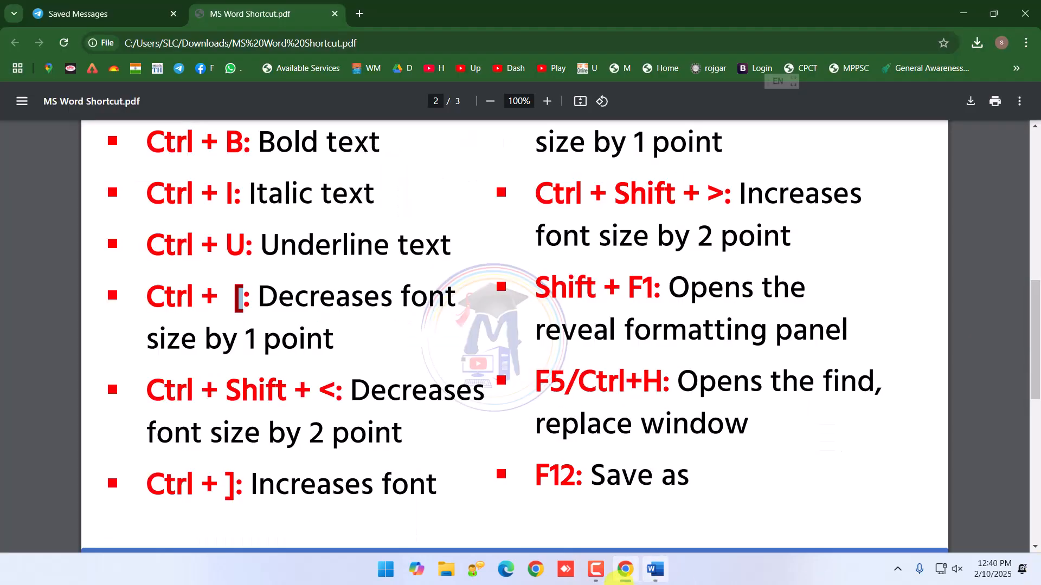
left_click_drag(234, 296, 247, 297)
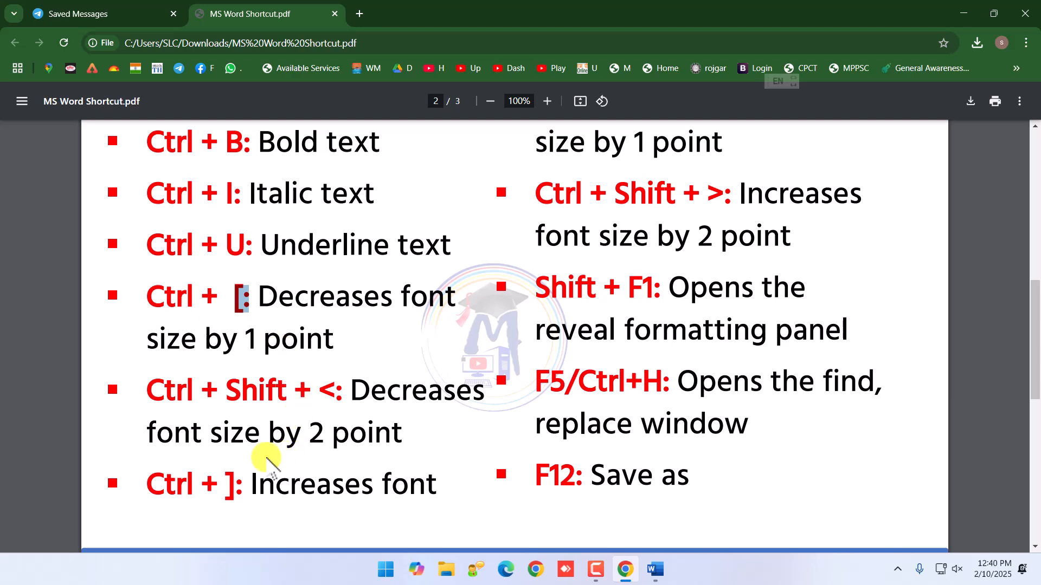
left_click_drag(149, 386, 215, 384)
left_click(275, 386)
left_click_drag(310, 391, 332, 390)
left_click(306, 435)
left_click_drag(306, 436, 319, 435)
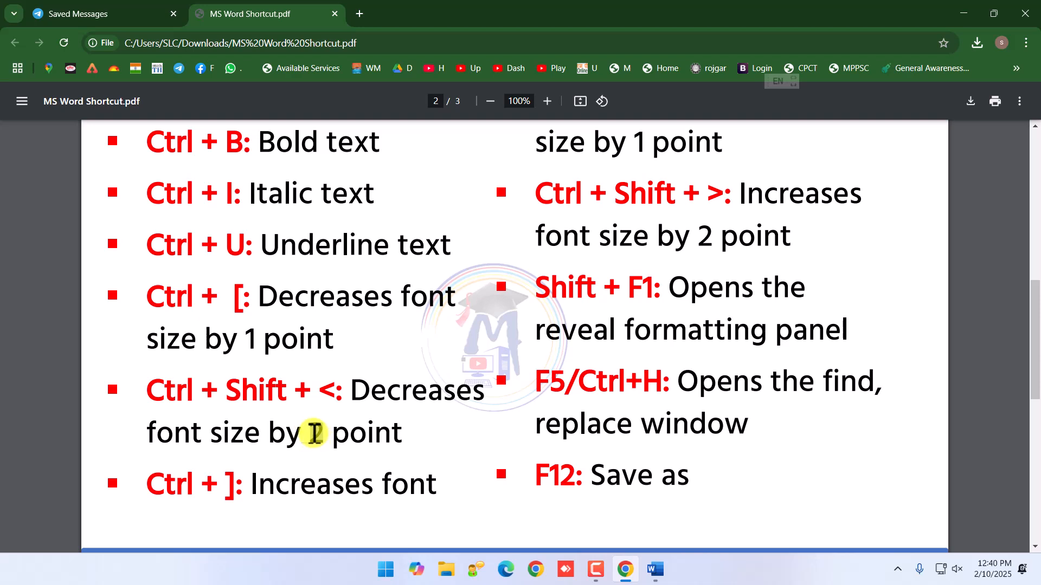
Step: Review the PDF entries for increasing the font size by 1 point and by 2 points, highlighting the key combinations and values
scroll(276, 464, "down", 2)
left_click_drag(148, 416, 441, 425)
scroll(542, 423, "up", 5)
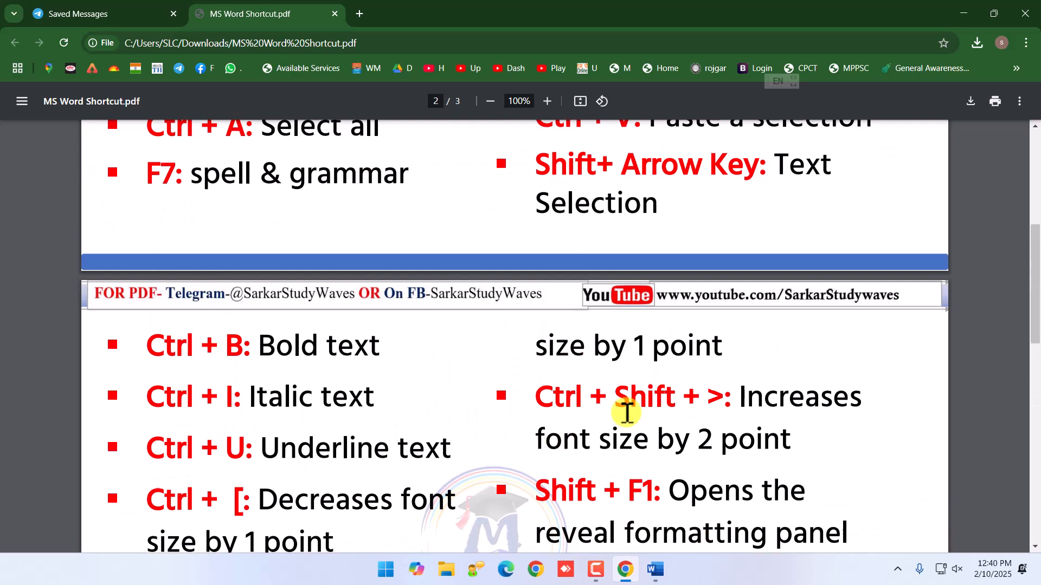
left_click_drag(619, 343, 650, 343)
scroll(651, 343, "down", 1)
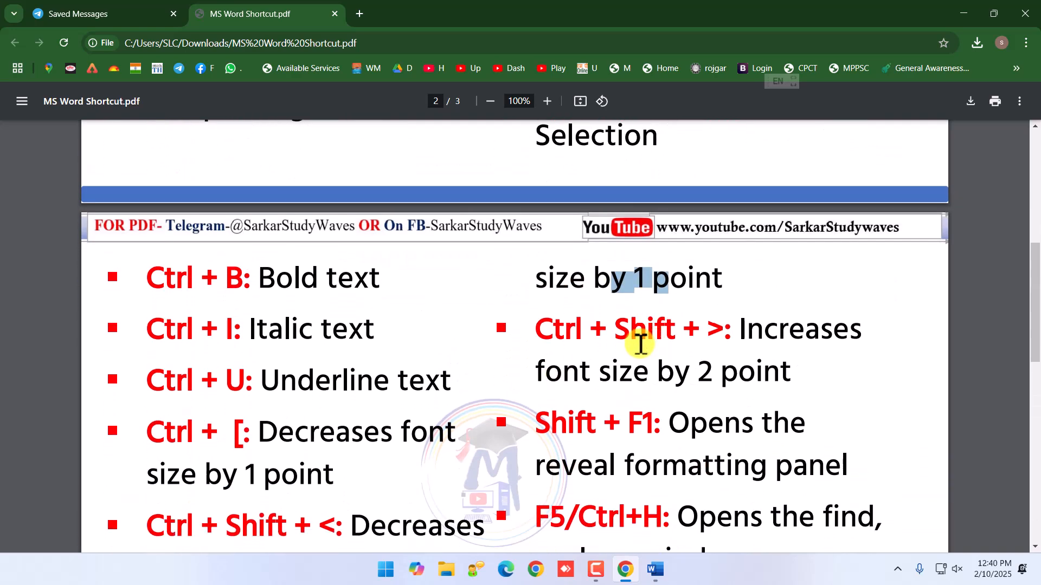
left_click_drag(536, 326, 714, 335)
left_click(714, 335)
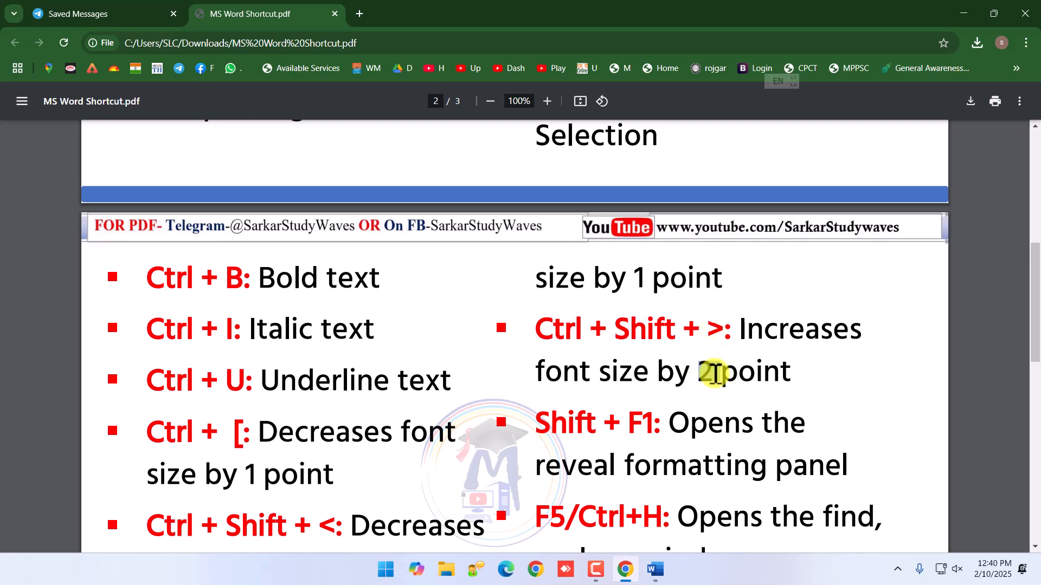
double_click(715, 374)
Step: Highlight the PDF's reveal formatting entry, then return to Word and show Reveal Formatting for the word "document" in the first paragraph
scroll(649, 343, "down", 2)
left_click_drag(537, 288, 659, 286)
left_click(727, 309)
key("alt+Tab")
left_click(410, 283)
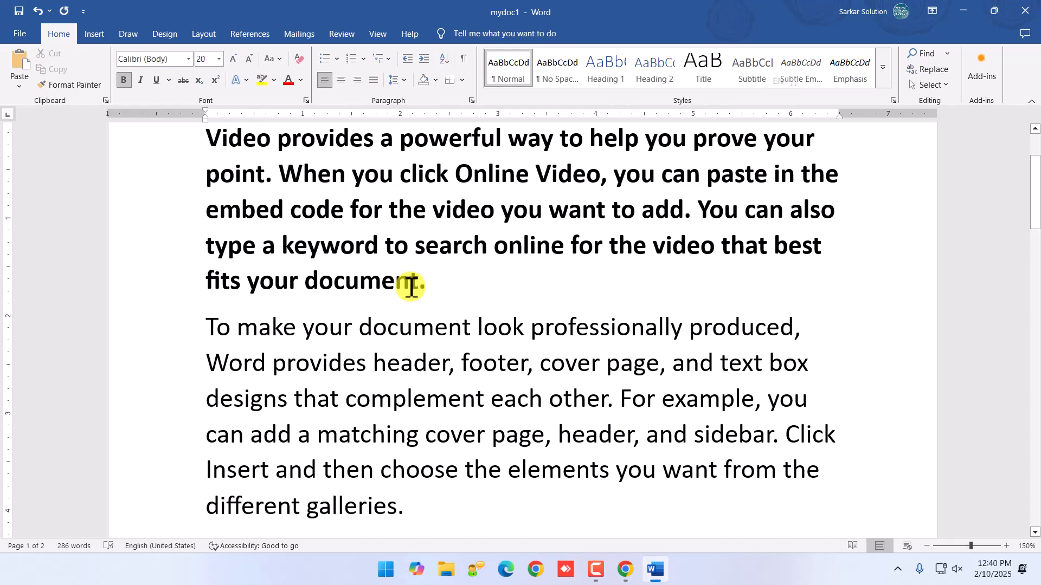
key("shift+F1")
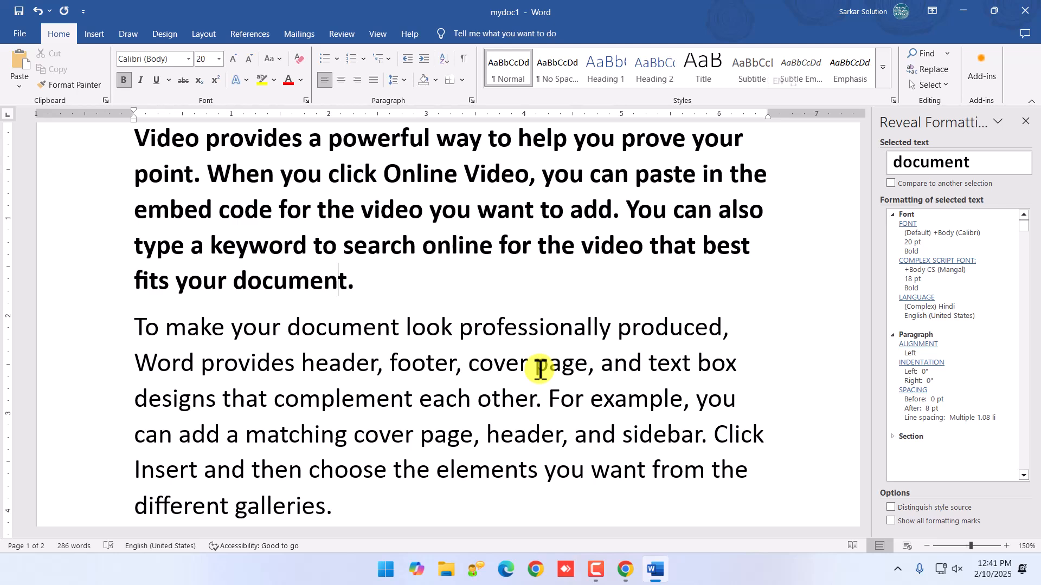
Step: Recheck the reveal formatting entry in the Chrome PDF, then return to Word and close Reveal Formatting
key("alt+Tab")
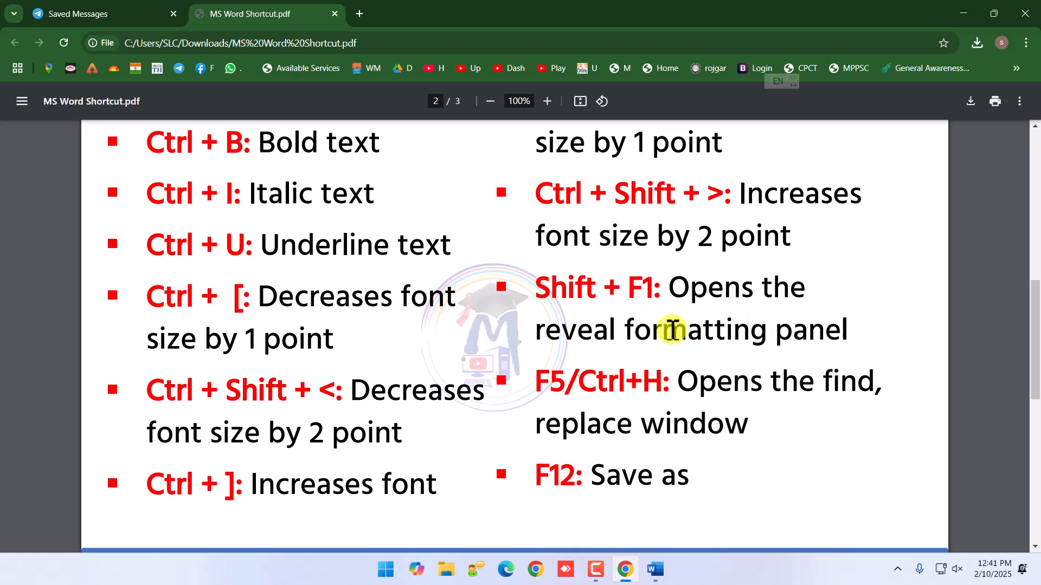
key("alt+Tab")
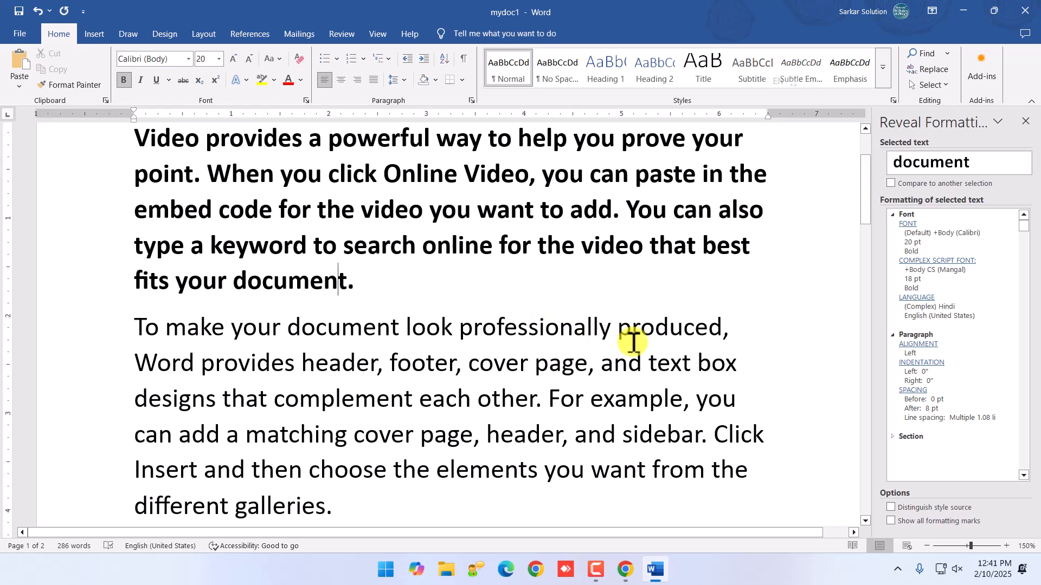
left_click(1025, 121)
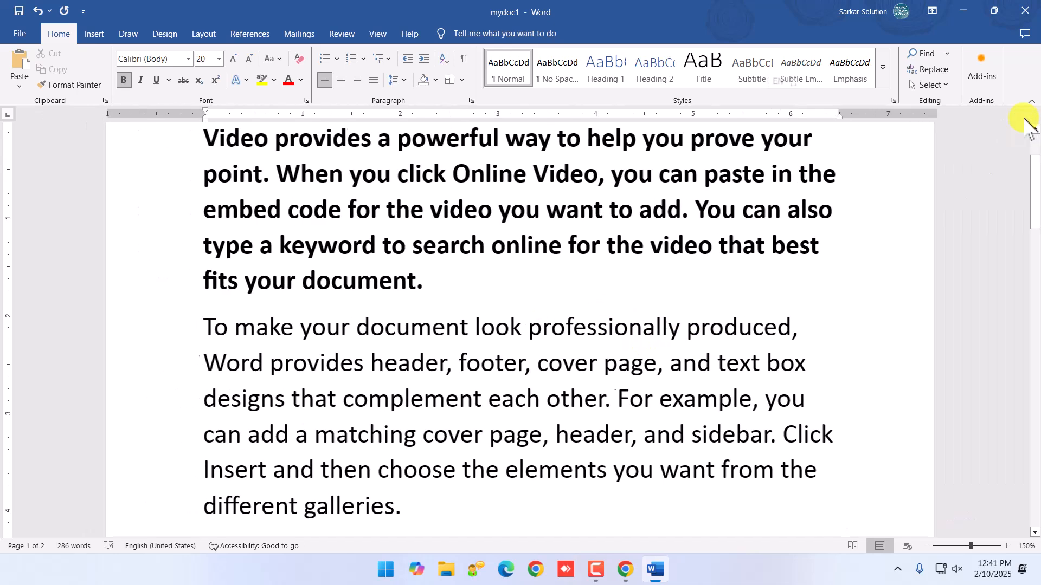
Step: Highlight Ctrl+H in the find and replace entry of the Chrome PDF, then return to Word and place the cursor after "document."
key("alt+Tab")
scroll(688, 316, "down", 2)
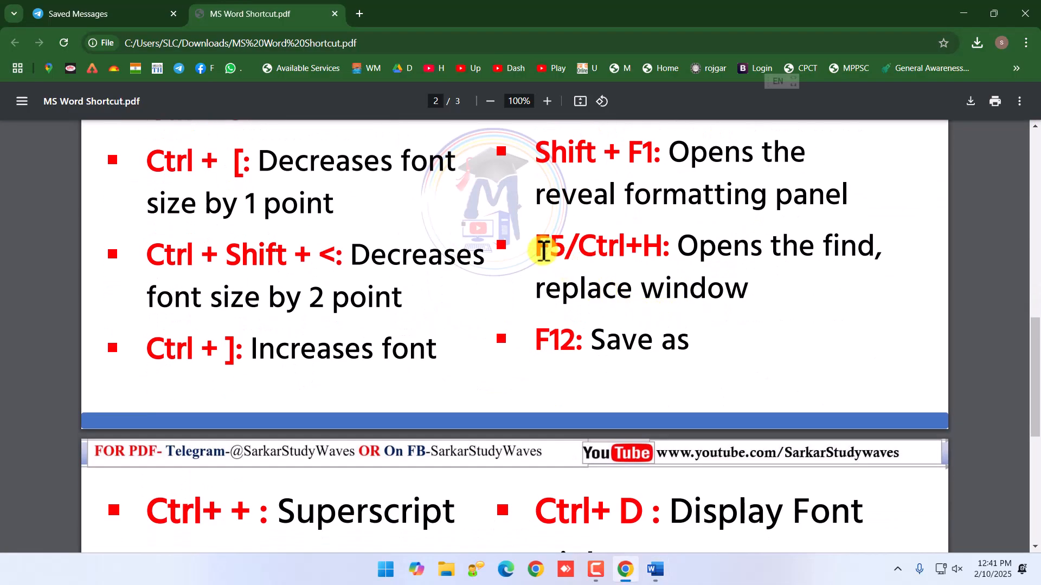
left_click_drag(578, 247, 657, 247)
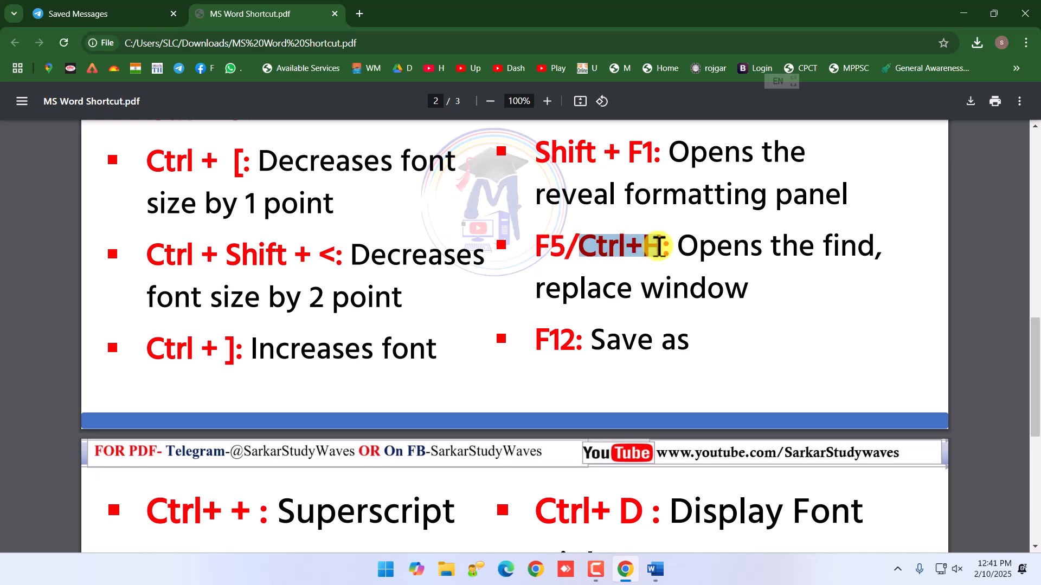
key("alt+Tab")
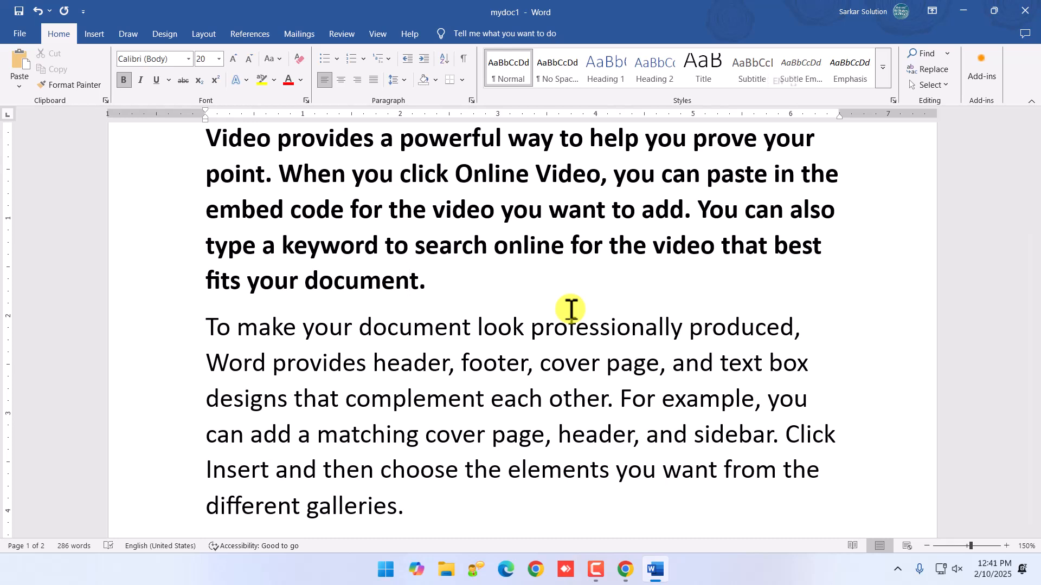
left_click(452, 282)
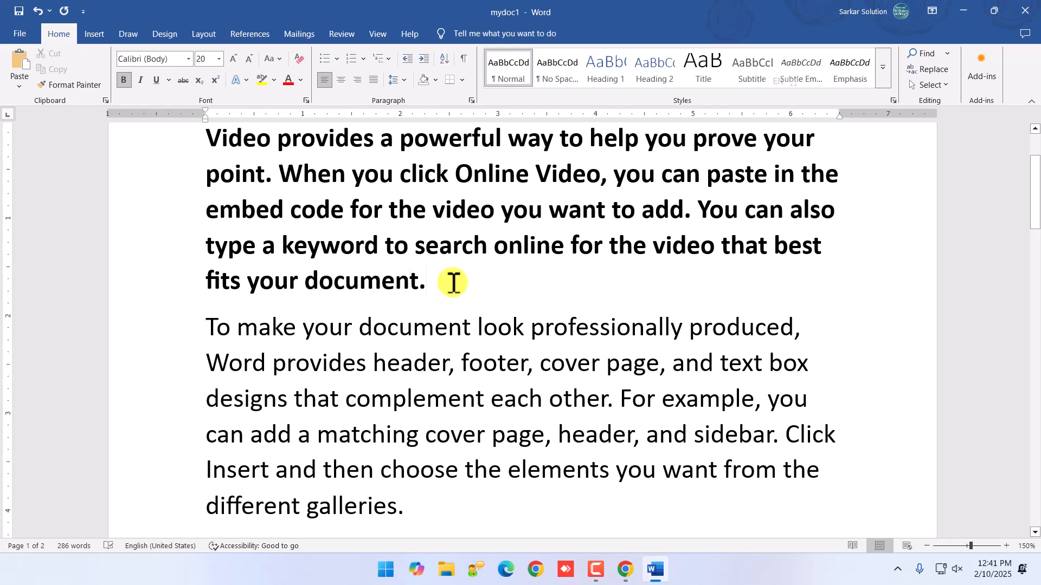
Step: Open Find and Replace on its Replace options and close it, then open Go To and close it
key("ctrl+h")
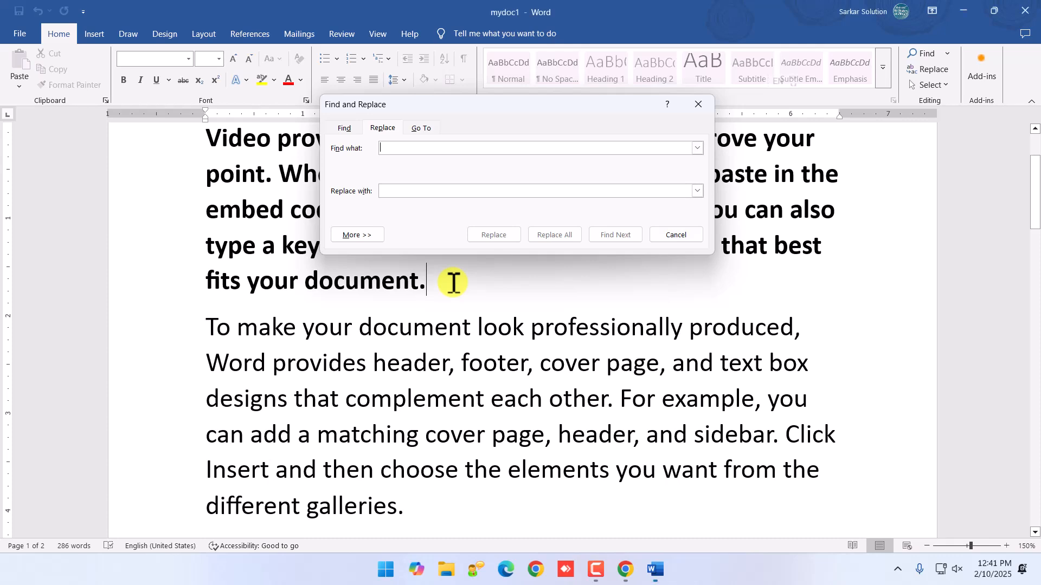
key("Escape")
key("ctrl+g")
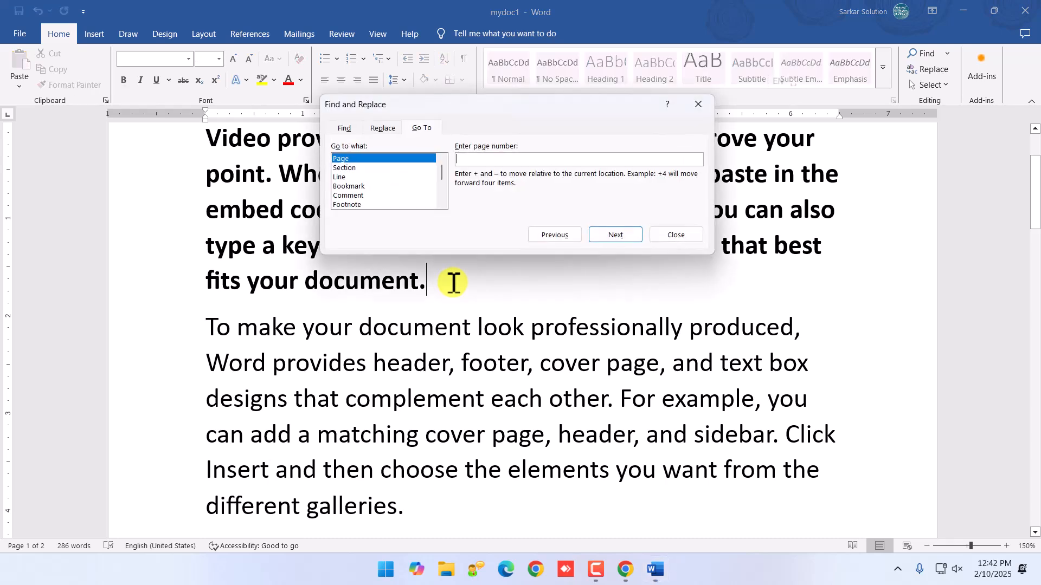
key("Escape")
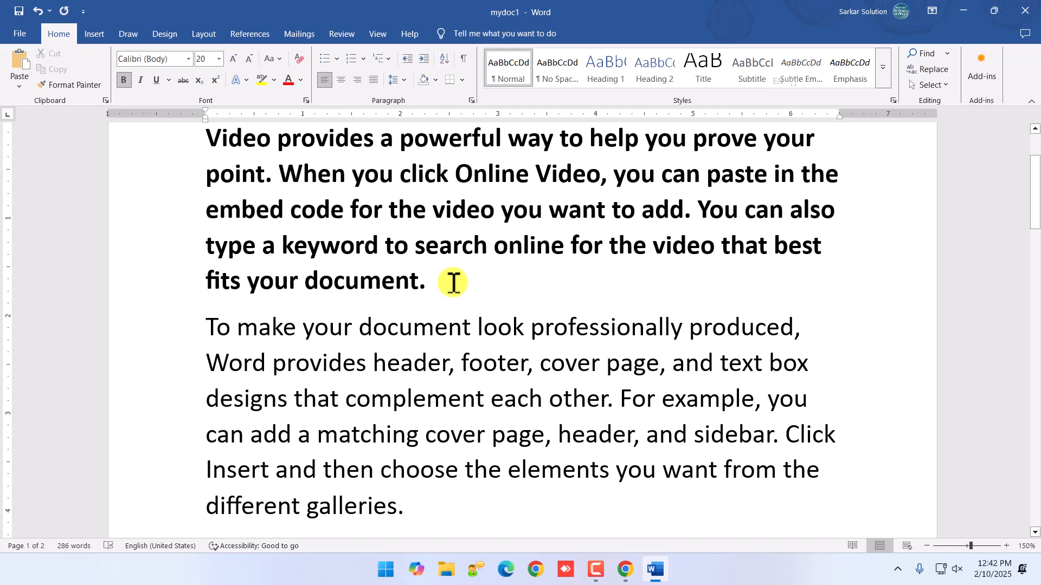
Step: Review the PDF's Save as, superscript and subscript entries in Chrome, highlighting Superscript and Subscript, then return to Word
key("alt+Tab")
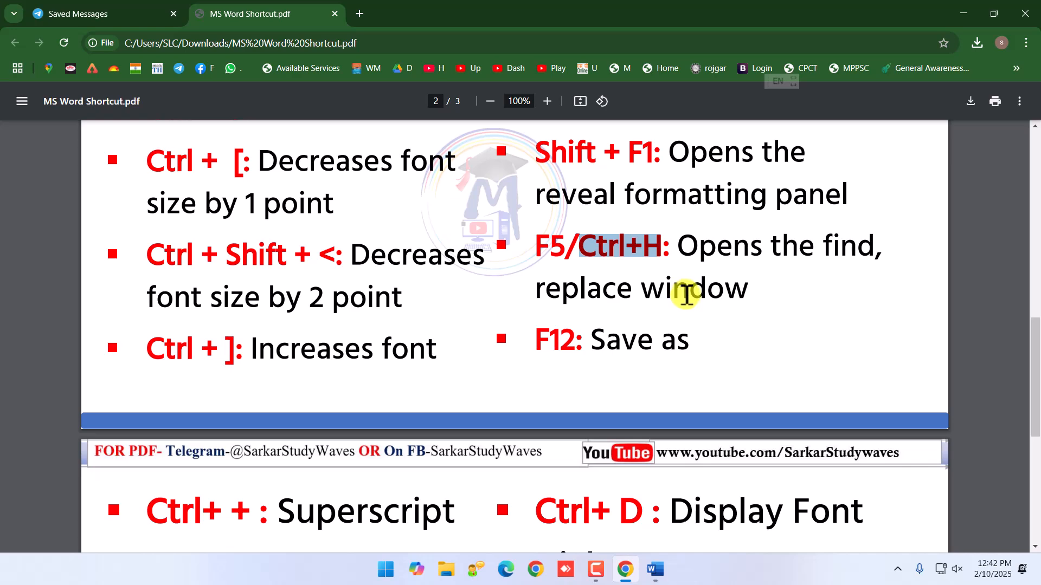
scroll(585, 395, "down", 2)
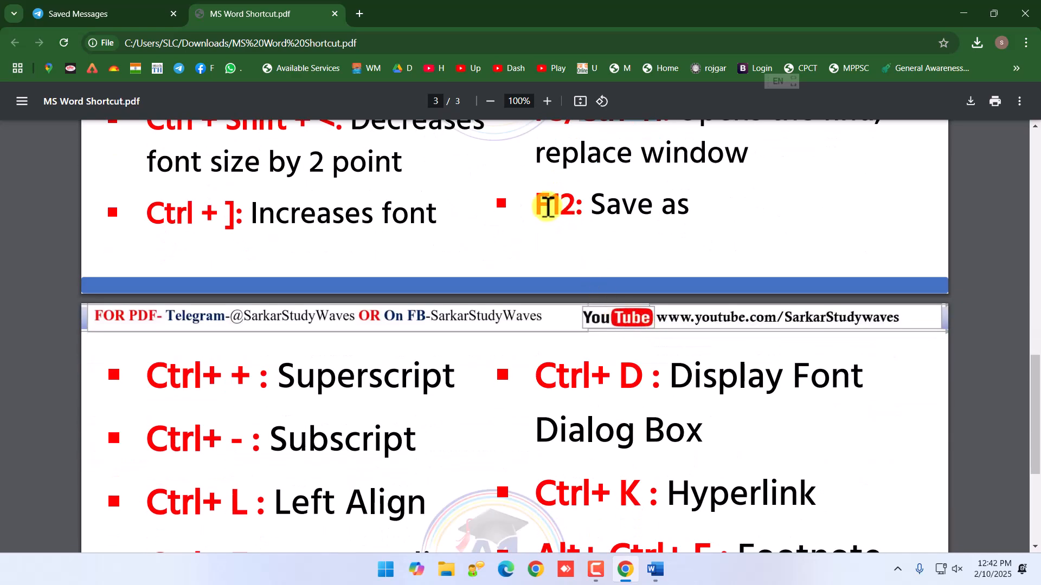
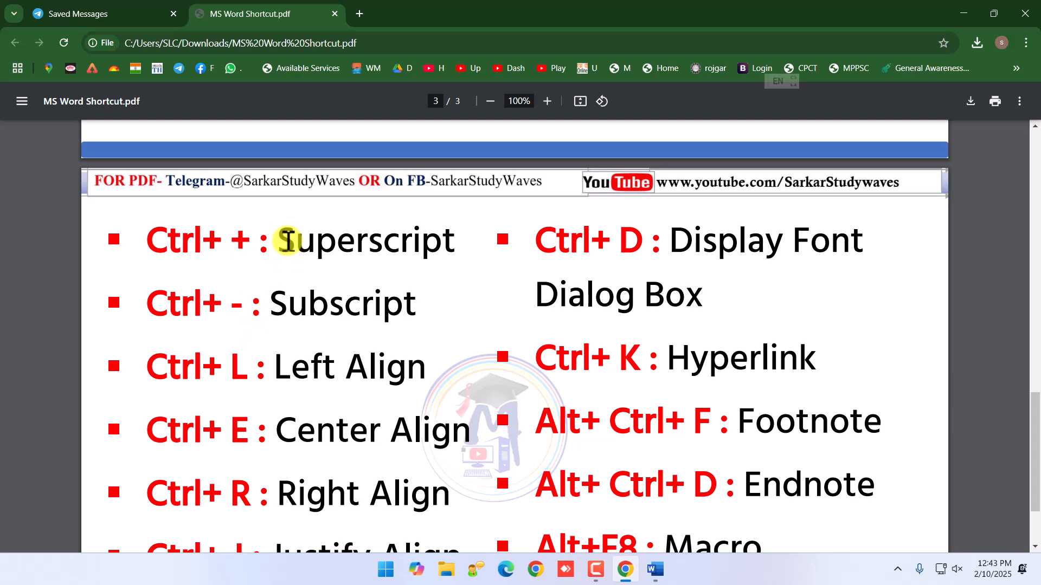
left_click_drag(286, 242, 417, 247)
left_click_drag(286, 314, 416, 309)
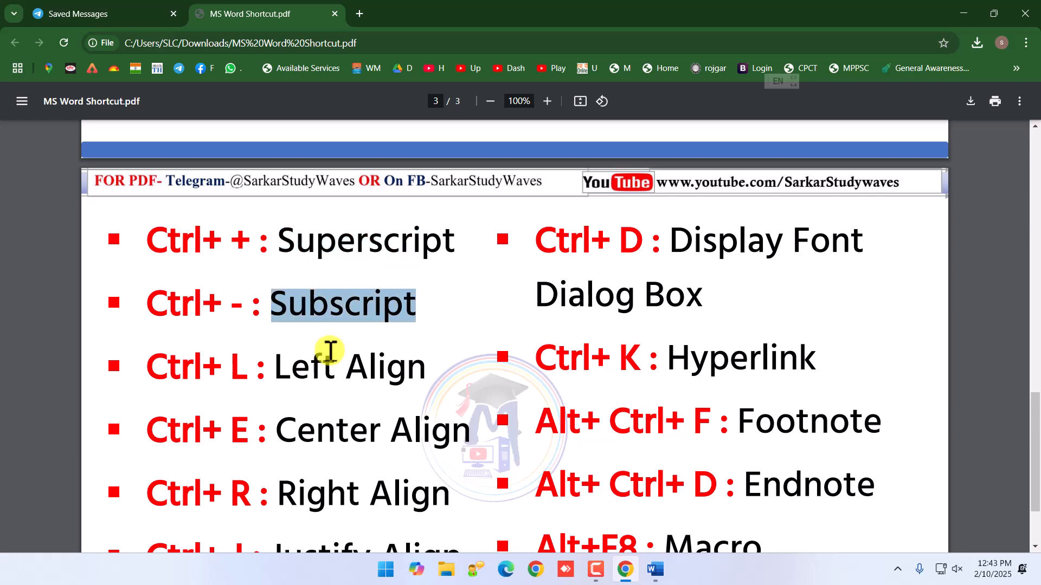
scroll(309, 367, "down", 2)
left_click(228, 306)
key("alt+Tab")
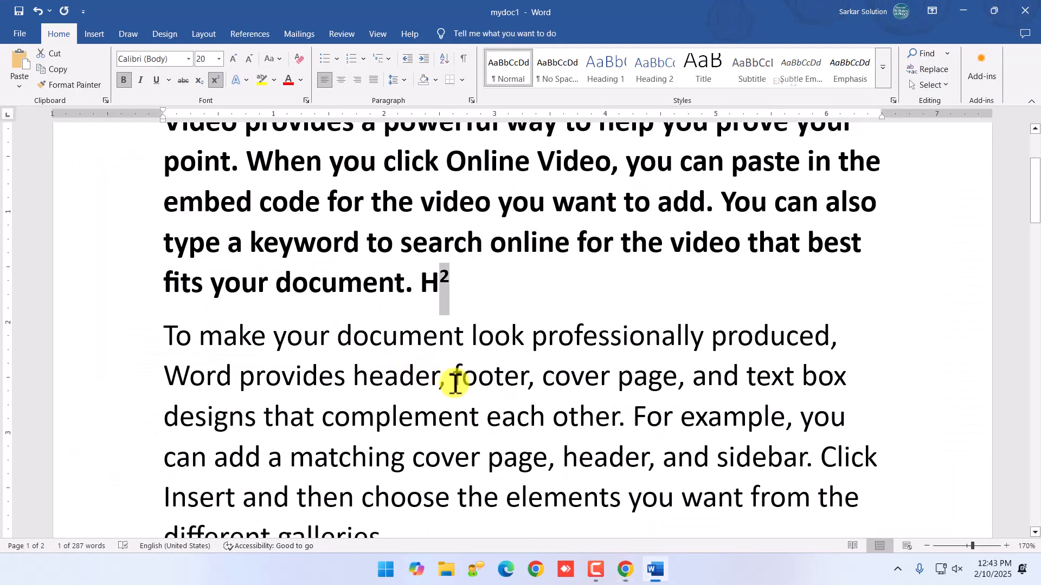
Step: Right-align the document's first bold paragraph, restore left alignment, then center it and left-align it again
scroll(409, 364, "down", 3)
scroll(407, 363, "up", 2)
scroll(469, 361, "up", 1)
left_click(471, 299)
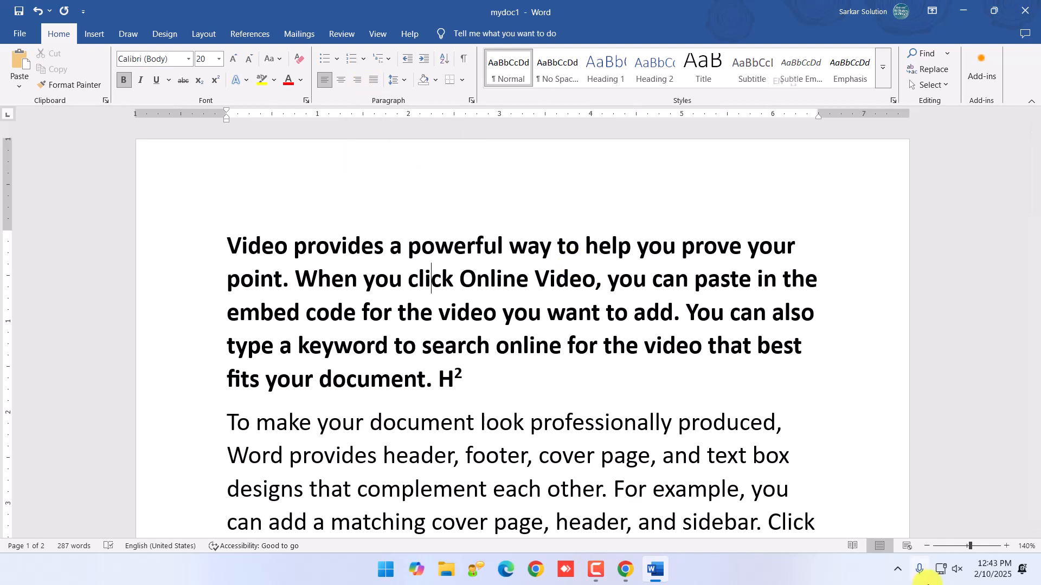
left_click(495, 365)
left_click(497, 348)
key("ctrl+r")
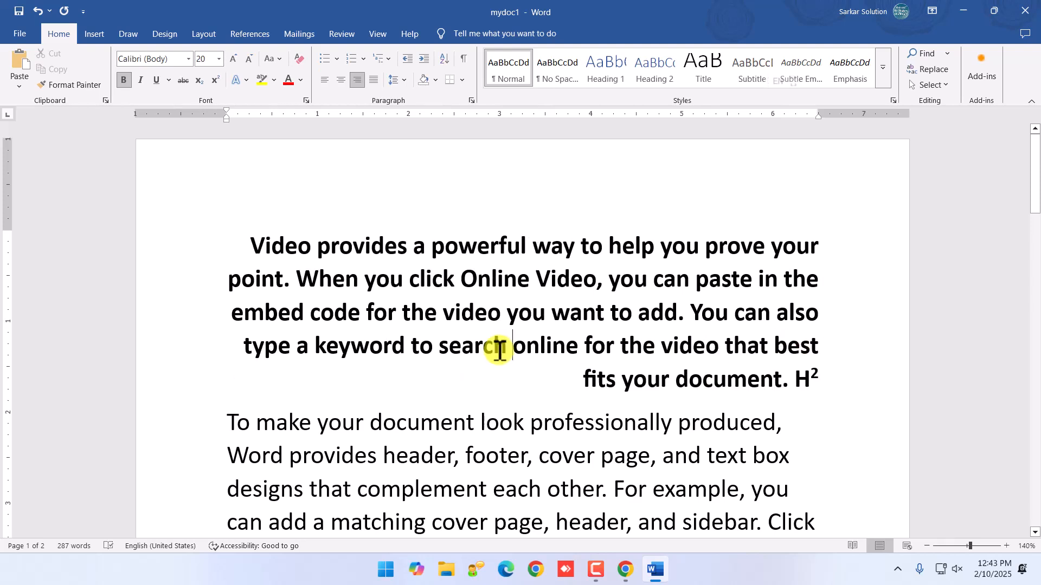
key("ctrl+l")
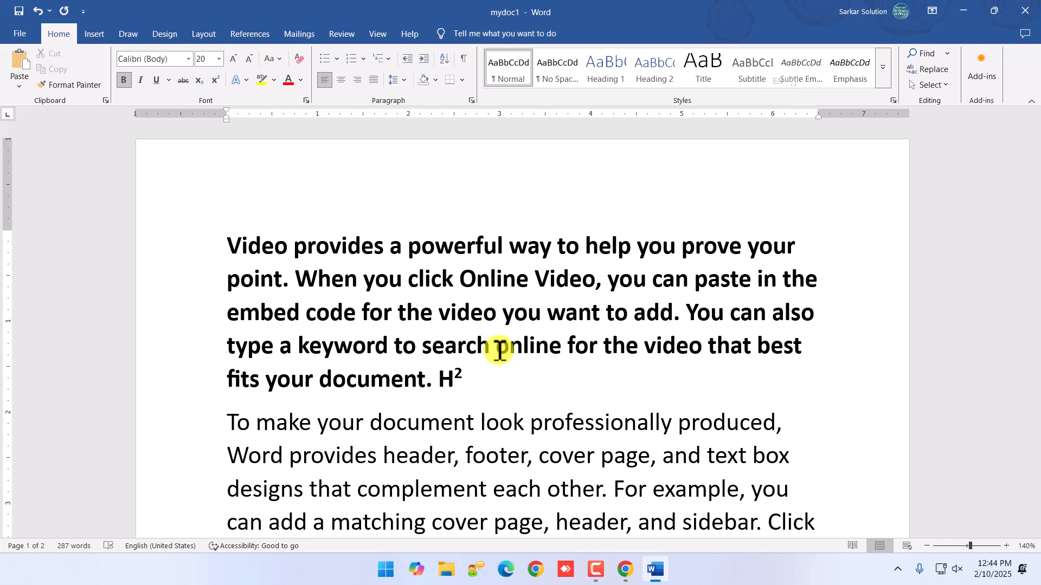
key("ctrl+e")
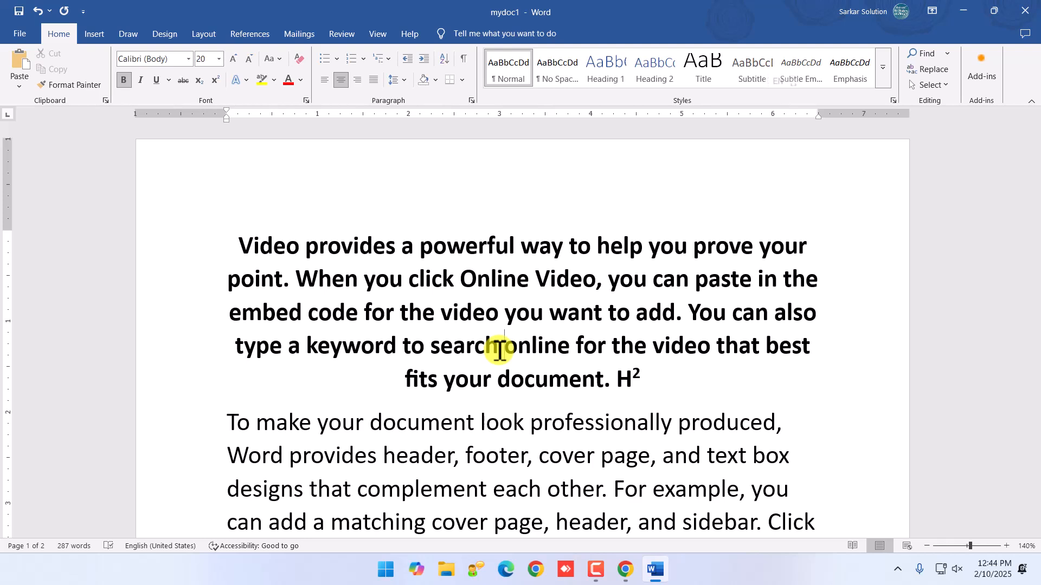
key("ctrl+l")
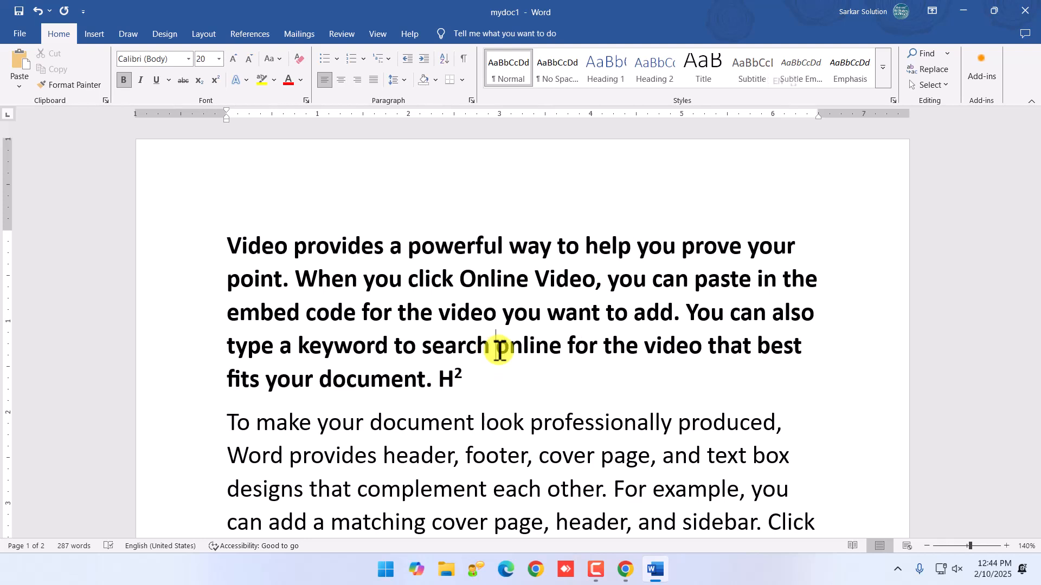
Step: Right-align the document's first bold paragraph, then justify it
key("ctrl+r")
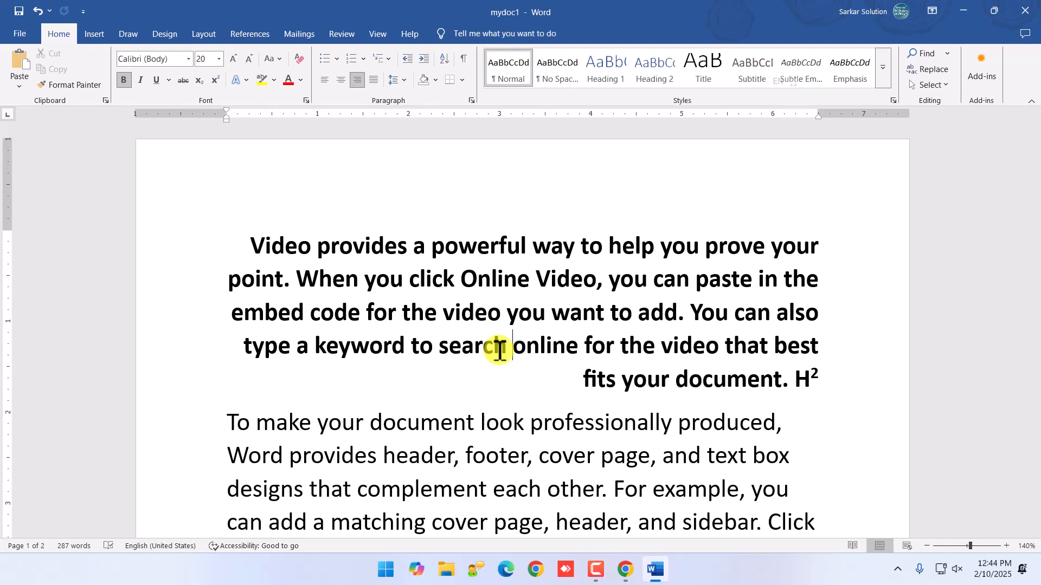
key("ctrl+j")
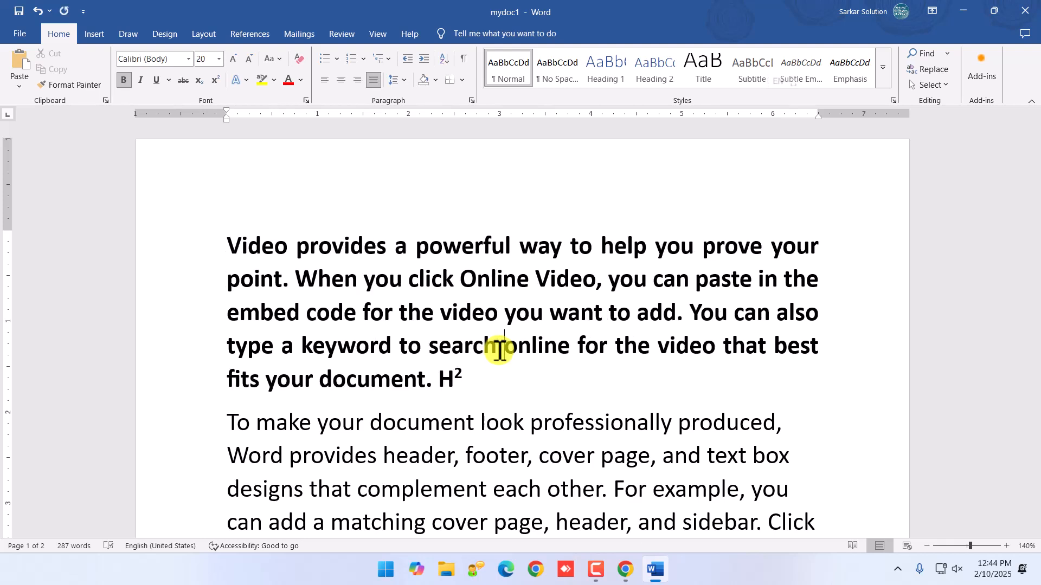
Step: Switch to Chrome, highlight the PDF's left, center, right and justify align entries and Ctrl+ D, then return to Word
key("alt+Tab")
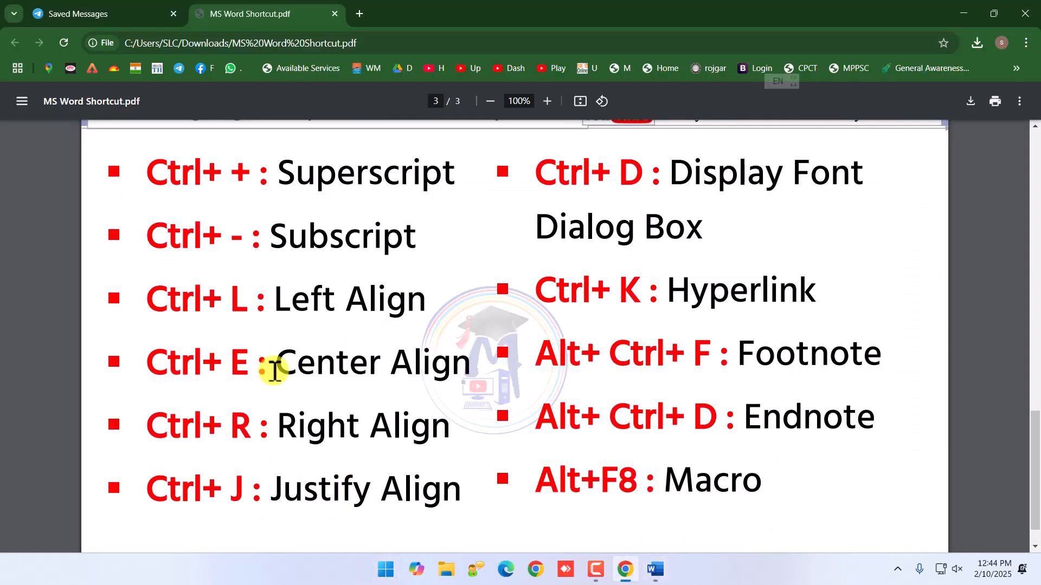
left_click_drag(277, 302, 404, 304)
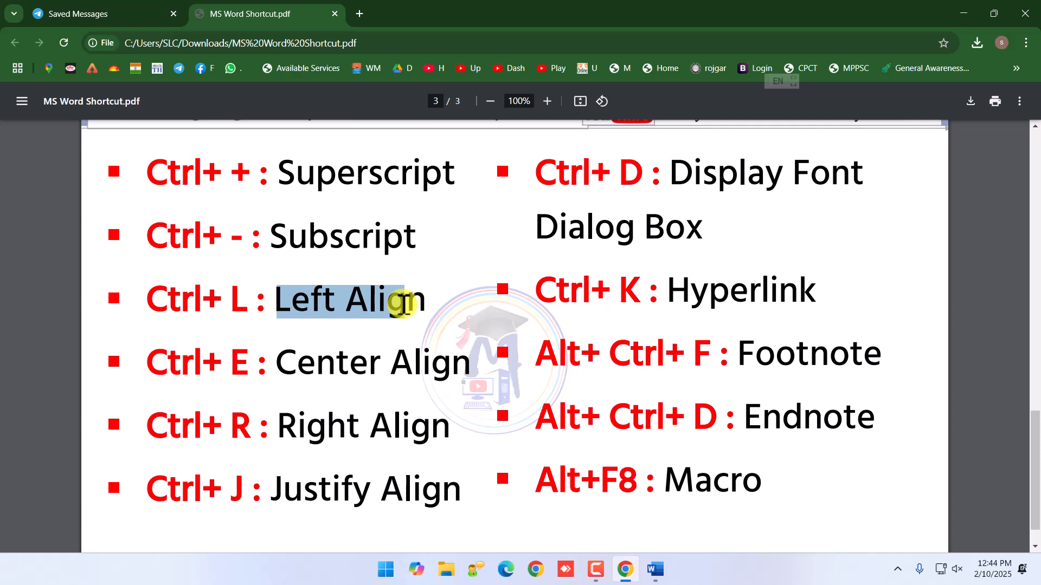
left_click_drag(279, 362, 378, 361)
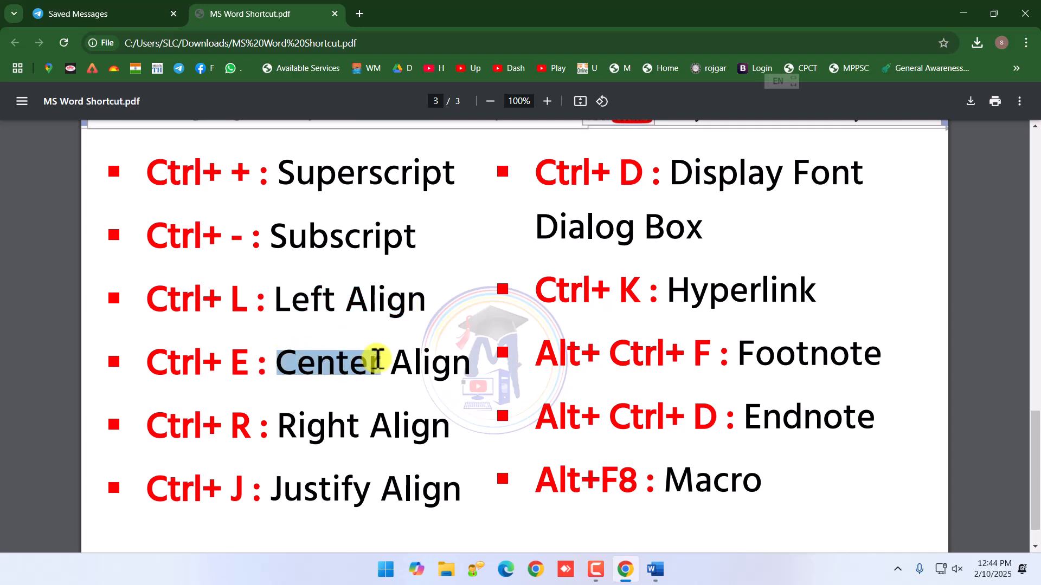
left_click_drag(277, 426, 356, 424)
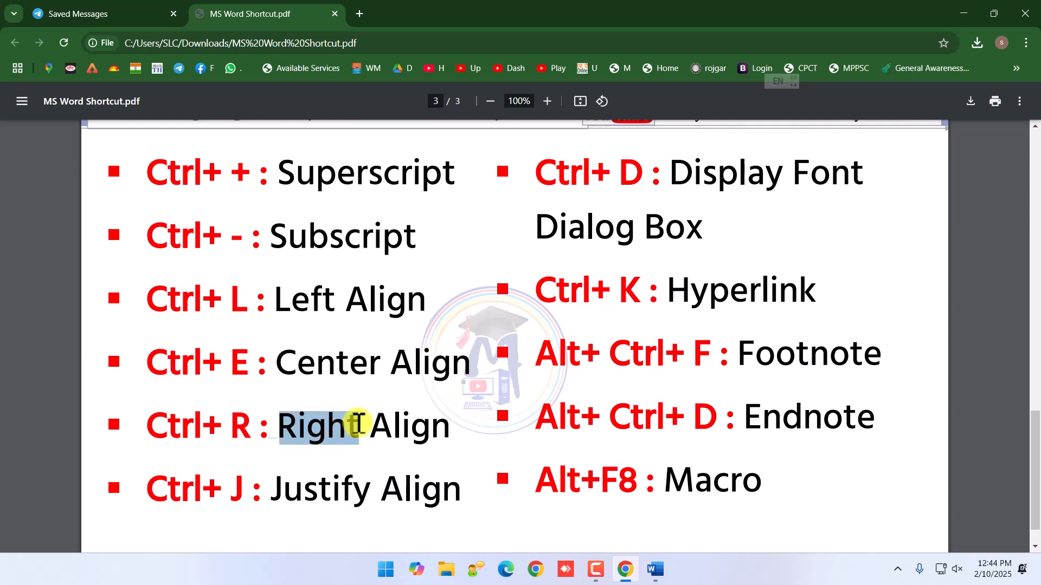
left_click_drag(270, 493, 363, 496)
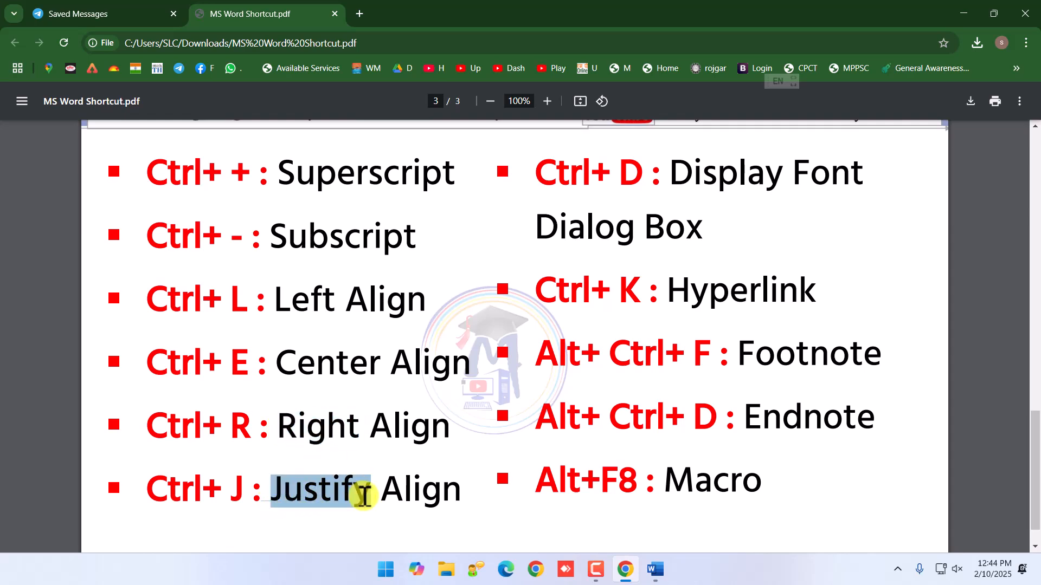
scroll(542, 406, "up", 2)
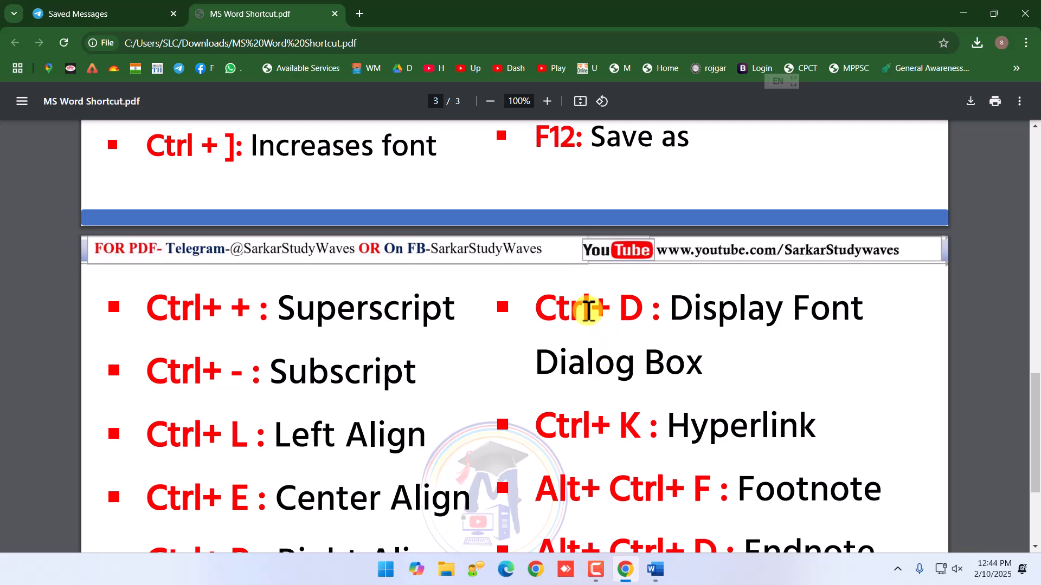
left_click_drag(537, 308, 680, 310)
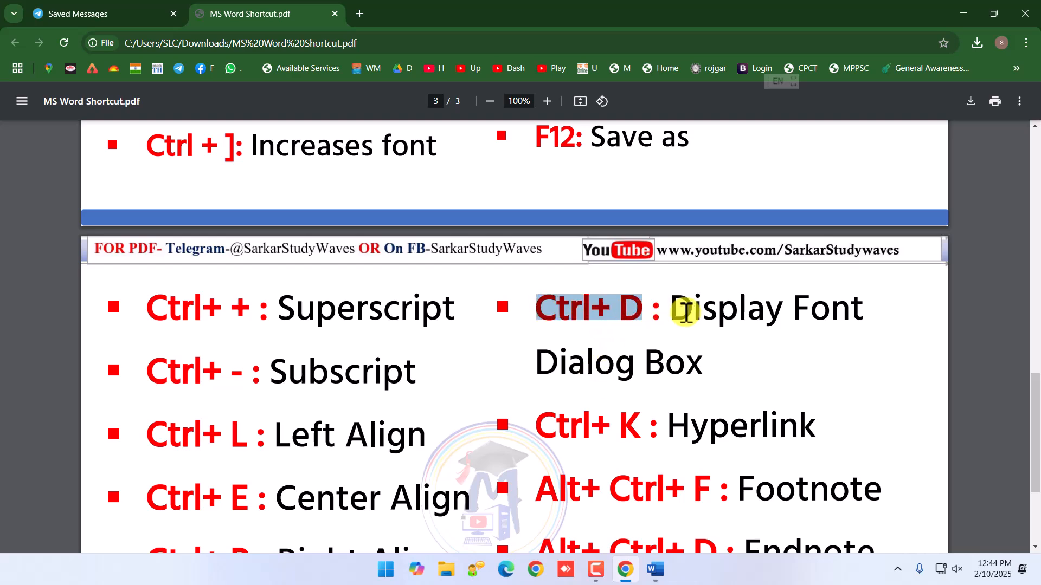
key("alt+Tab")
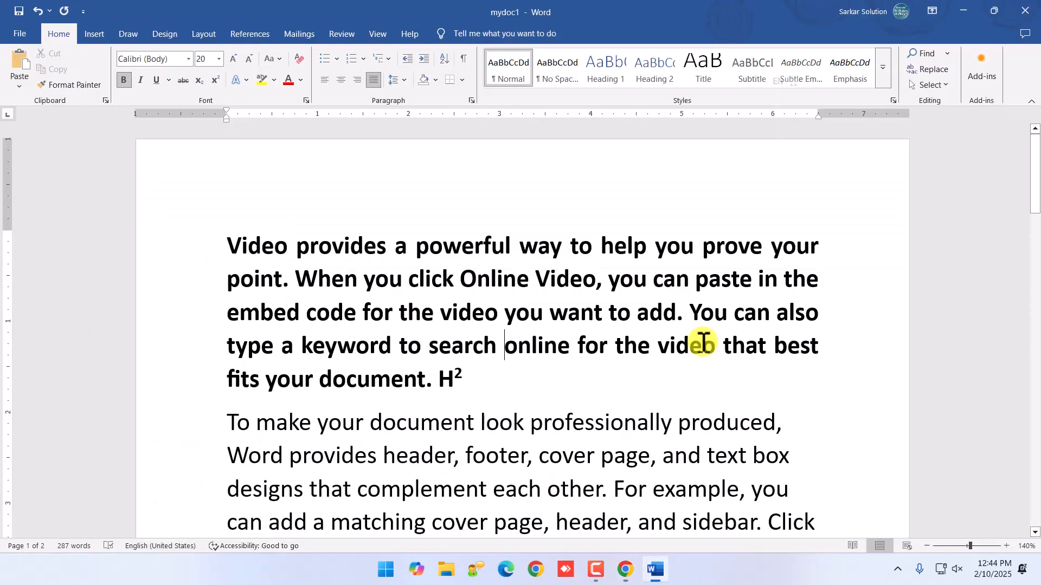
Step: Set the font color of the whole first bold paragraph to standard red using the Font dialog
left_click(524, 384)
triple_click(525, 384)
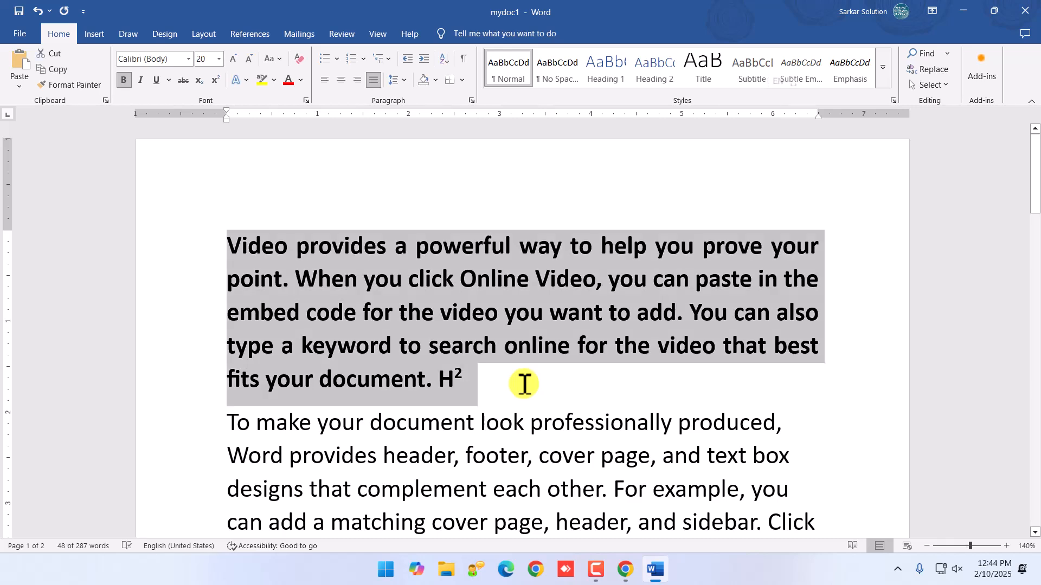
key("ctrl+d")
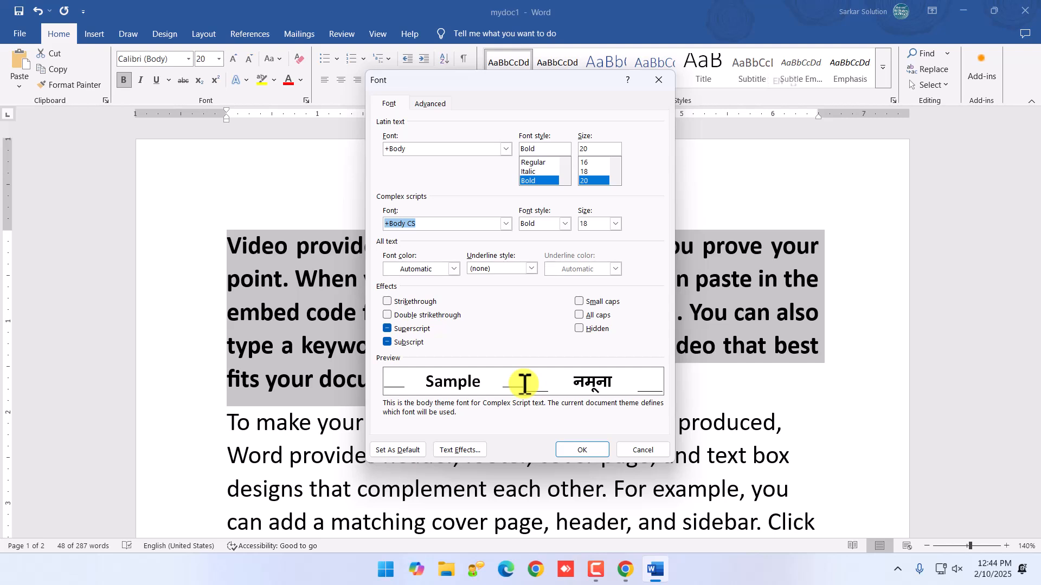
key("Tab")
key("Tab")
key("Tab")
key("Tab")
key("Tab")
key("Tab")
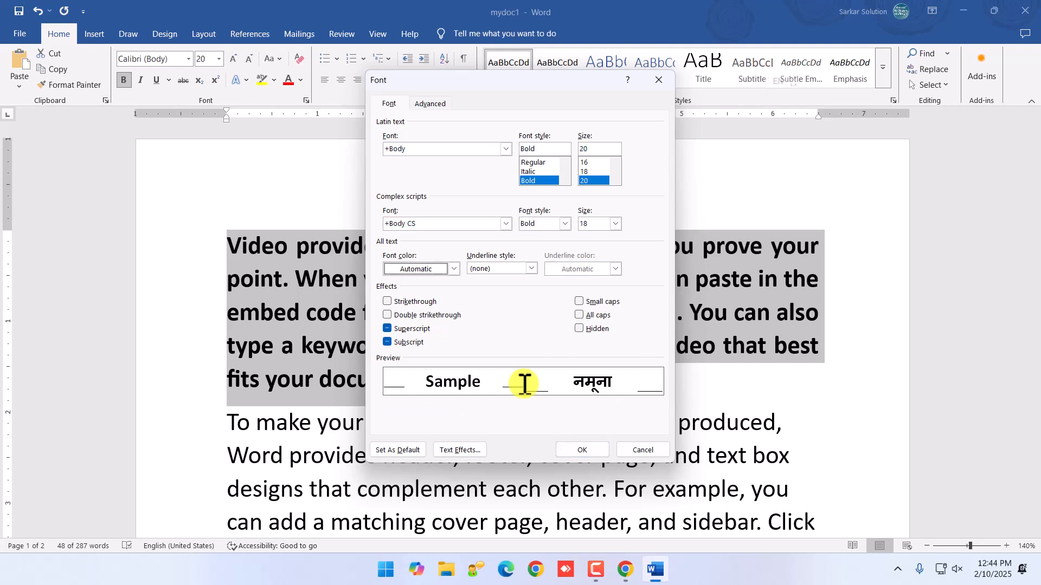
key("Down")
key("Down")
key("Down")
key("Down")
key("Down")
key("Down")
key("Down")
key("Down")
key("Down")
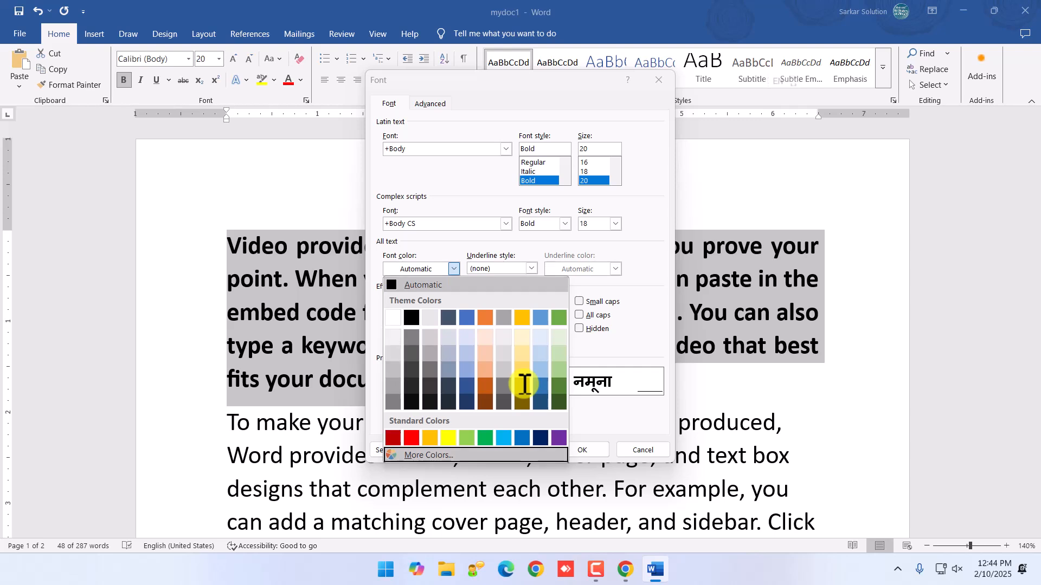
key("Left")
key("Left")
key("Up")
key("Right")
key("Right")
key("Return")
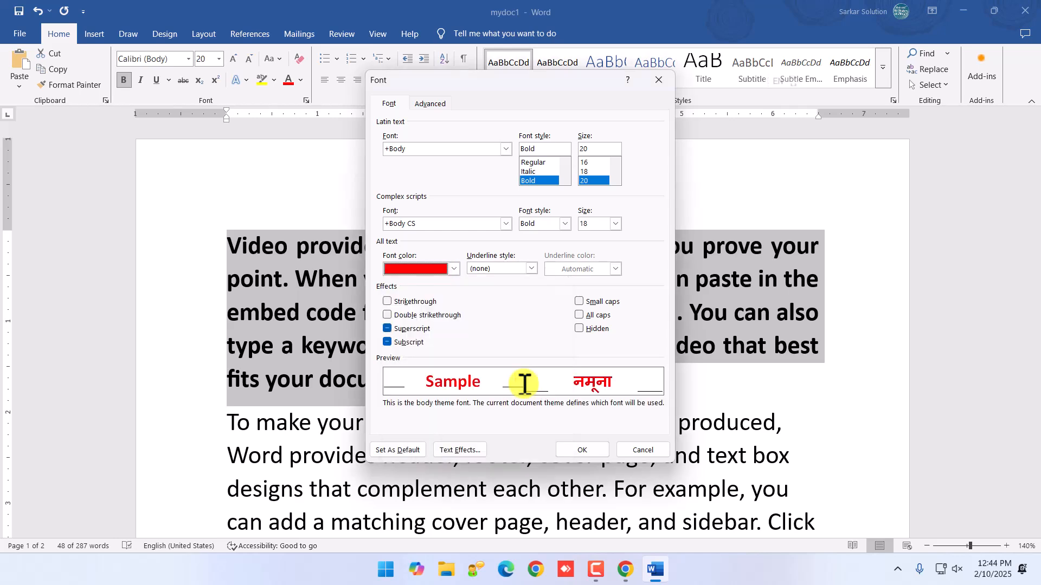
key("Tab")
key("Tab")
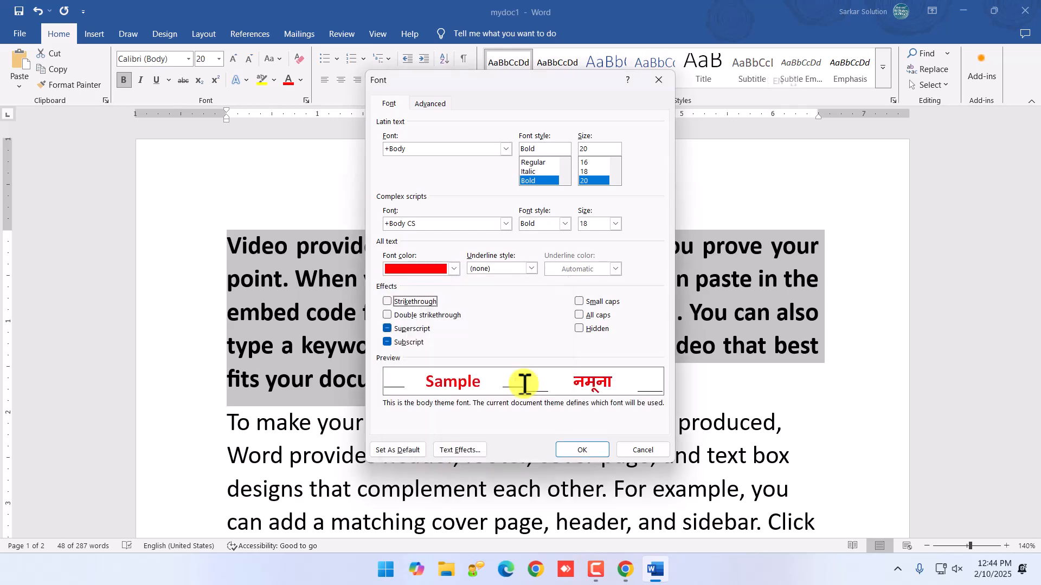
key("Return")
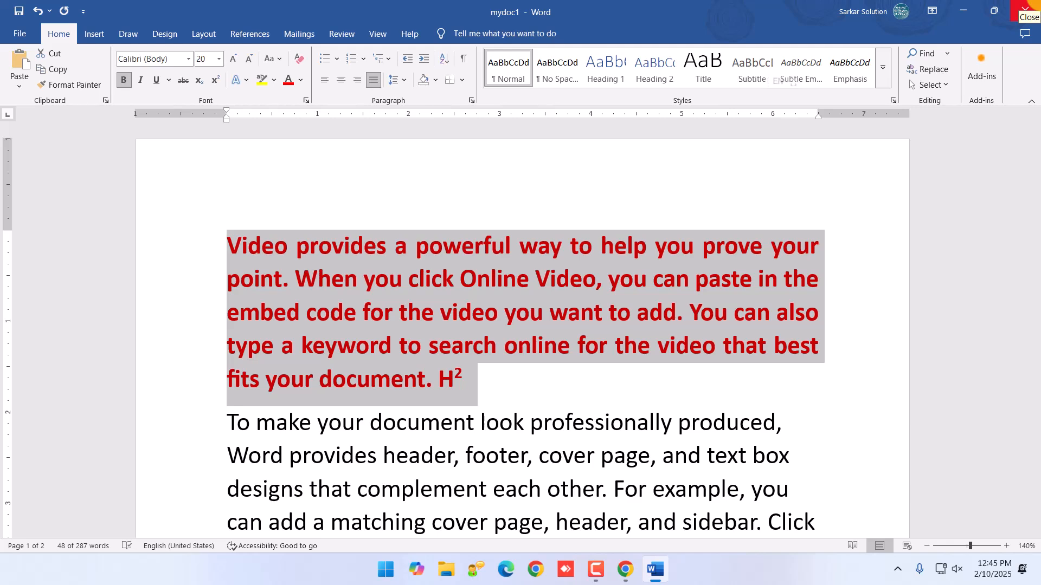
Step: Reopen and close the Font dialog, then switch to Chrome and review the PDF's remaining last-page shortcuts
key("ctrl+d")
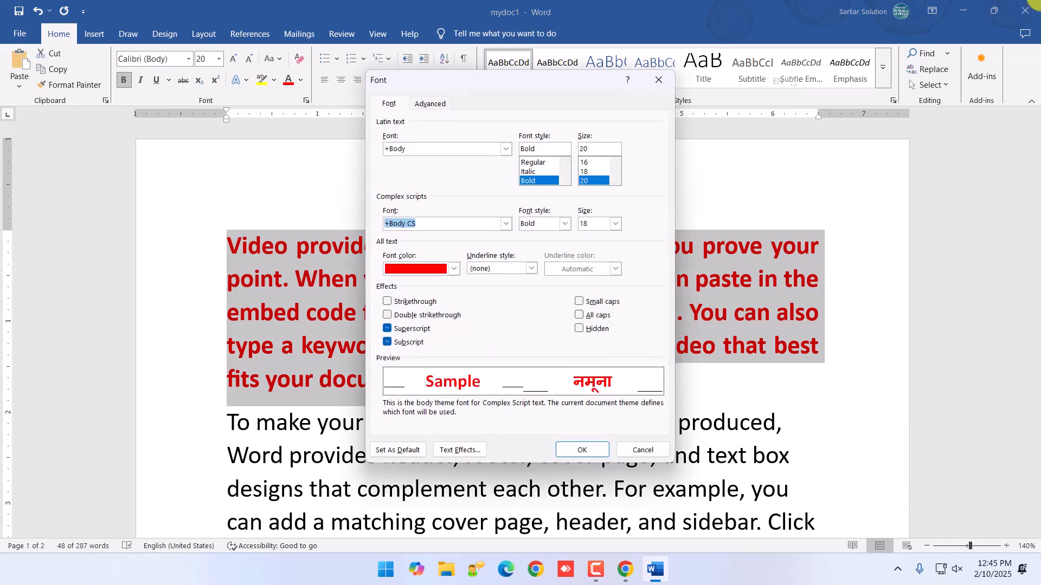
key("Escape")
key("alt+Tab")
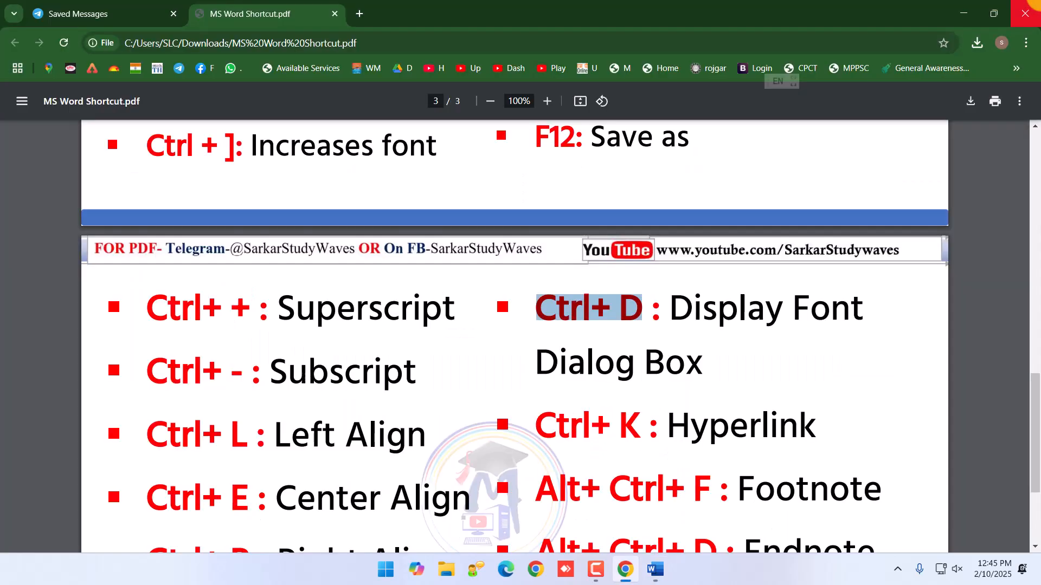
key("Down")
key("Down")
key("Down")
key("Down")
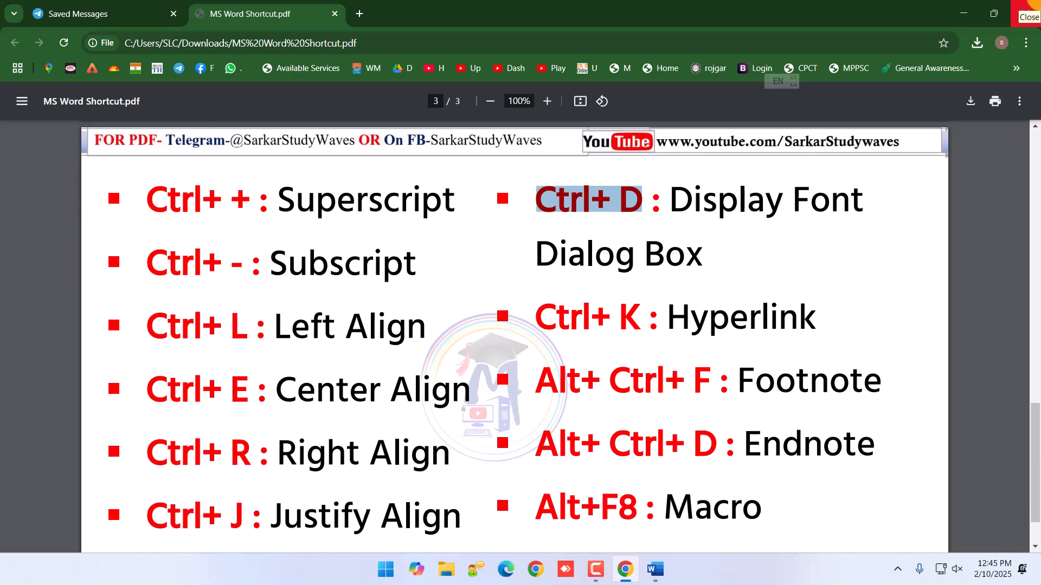
Step: Back in Word, hyperlink H² at the end of the first paragraph to the Certificate file in the Documents folder
key("alt+Tab")
key("End")
key("shift+Left")
key("shift+Left")
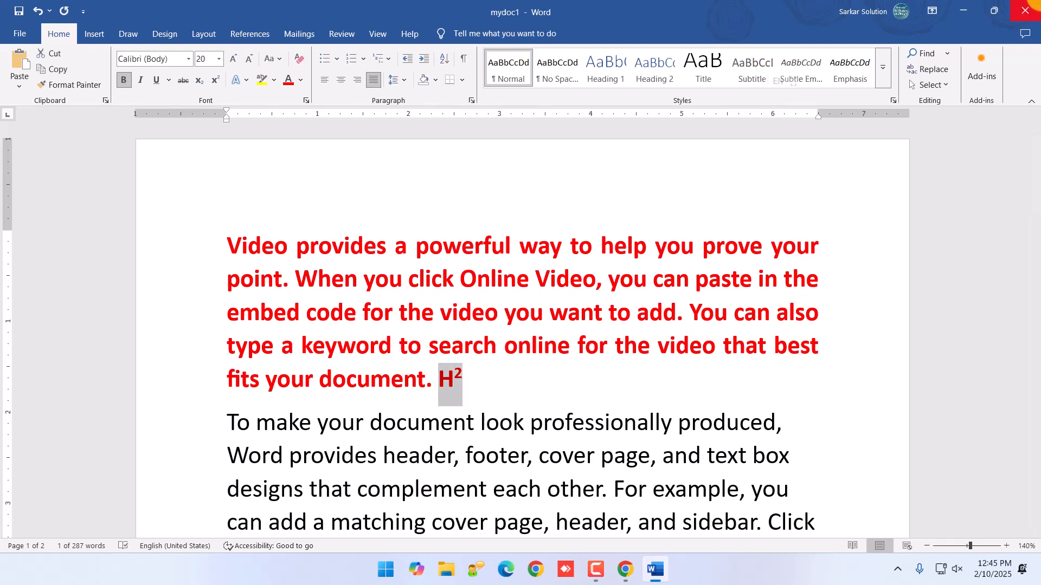
key("ctrl+k")
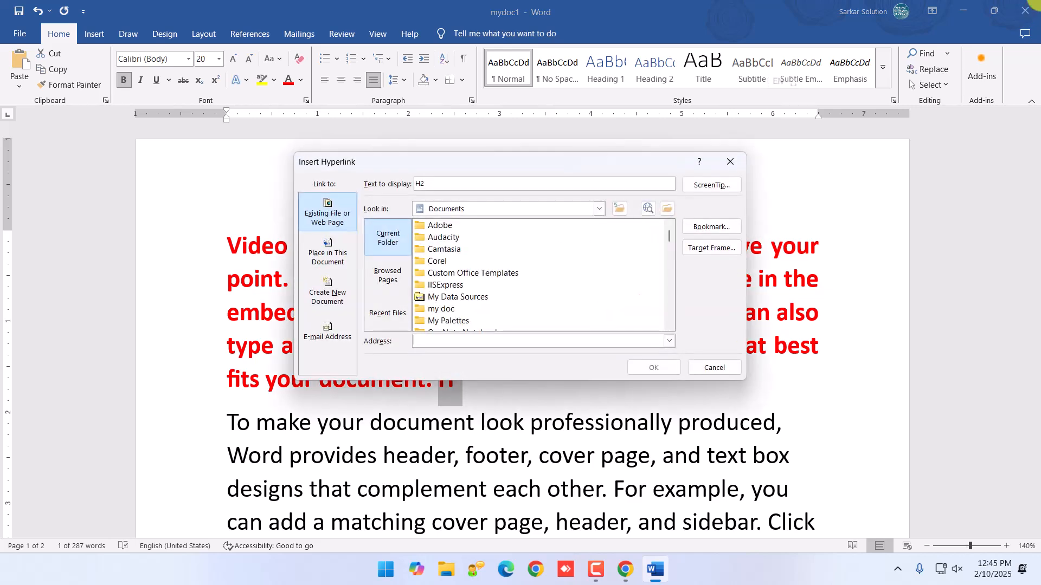
key("Tab")
key("Tab")
key("Tab")
key("Tab")
key("Tab")
key("Tab")
key("Tab")
key("Tab")
key("Tab")
key("Tab")
key("Tab")
key("Tab")
key("Tab")
key("Tab")
key("alt+Down")
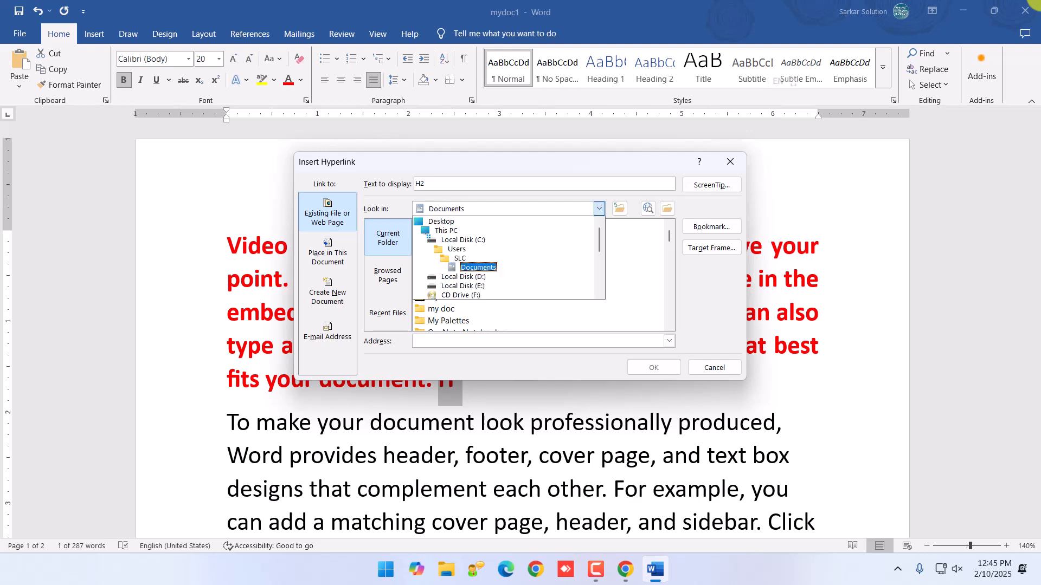
key("Return")
key("Tab")
key("Tab")
key("Tab")
key("Tab")
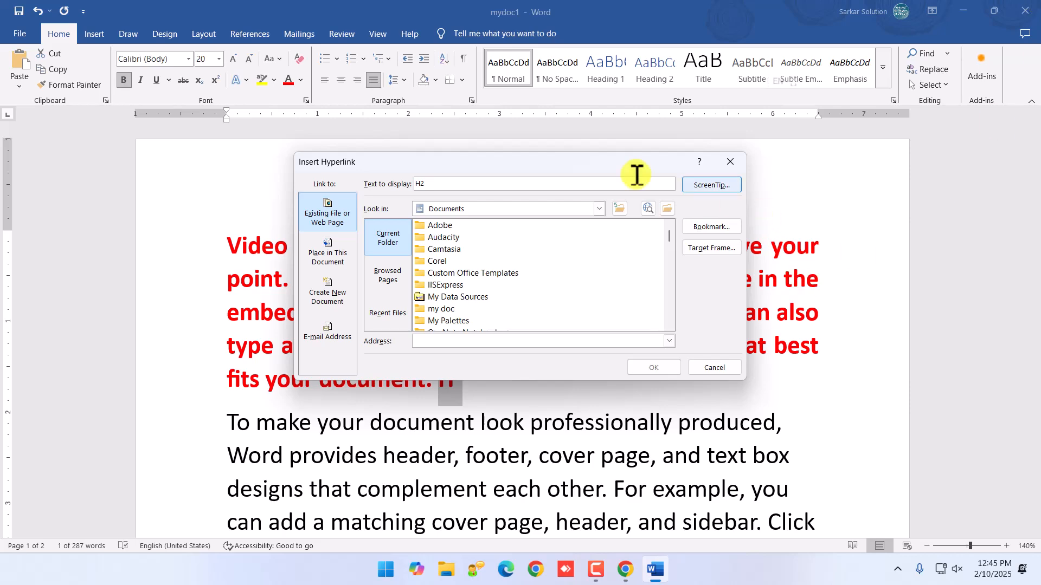
scroll(495, 262, "down", 5)
left_click(453, 286)
left_click(663, 368)
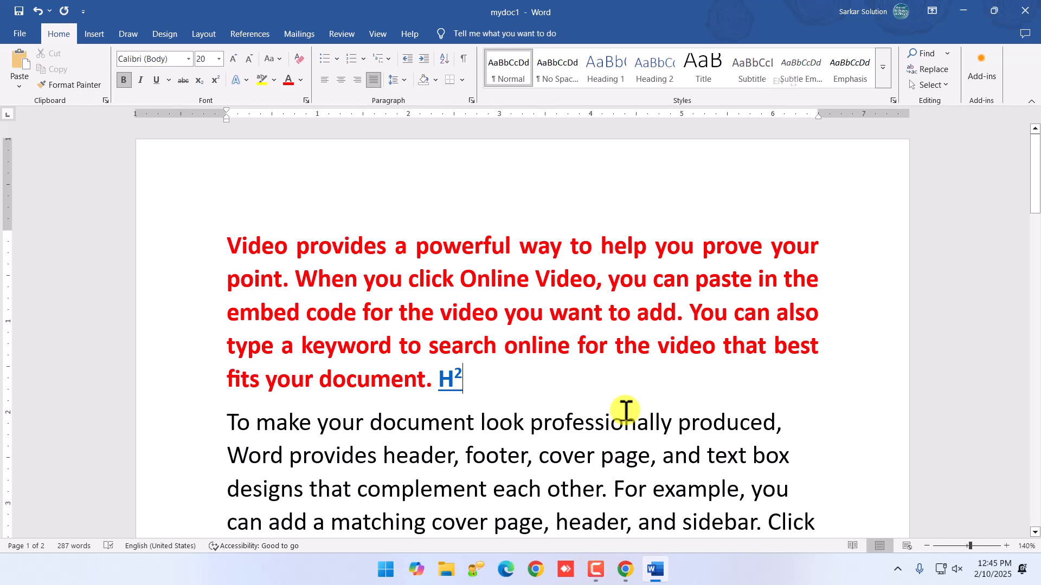
Step: Follow the H² hyperlink, look through the Certificate document and close it, then check the Chrome PDF and return to Word
left_click(448, 383, "ctrl")
scroll(432, 372, "down", 1)
scroll(432, 377, "down", 8)
scroll(437, 377, "up", 3)
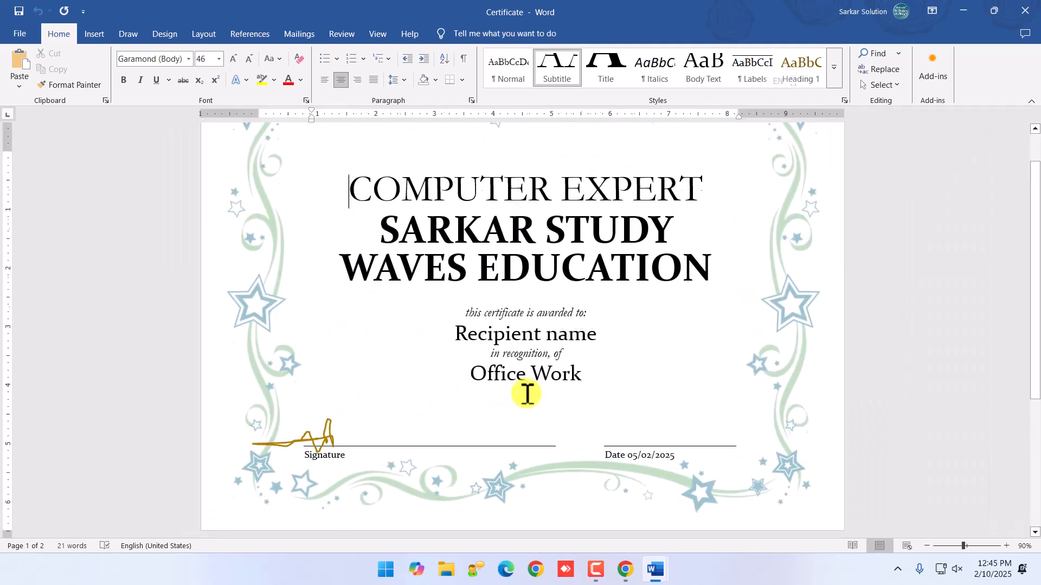
left_click(1025, 11)
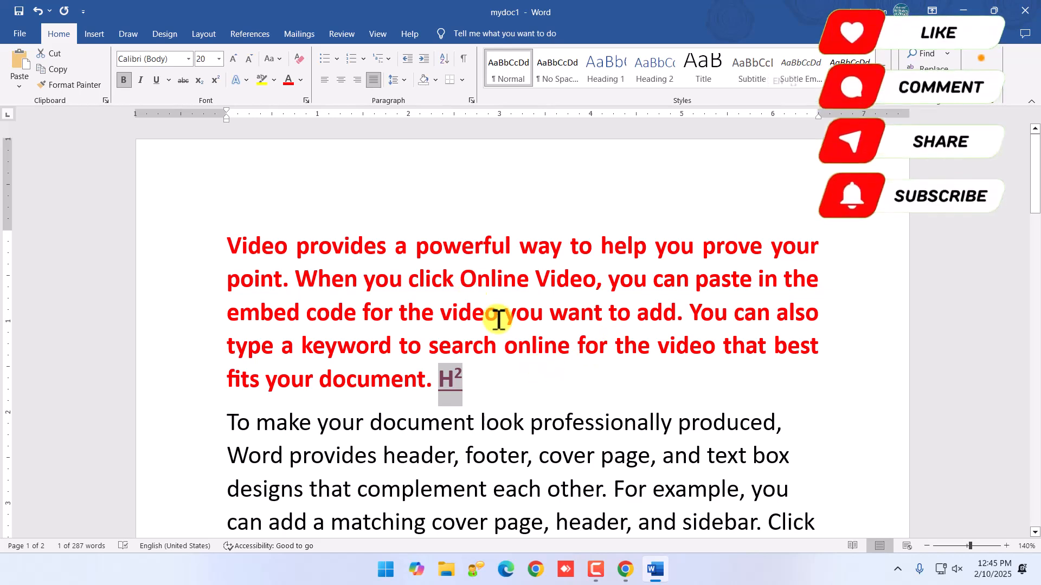
key("alt+Tab")
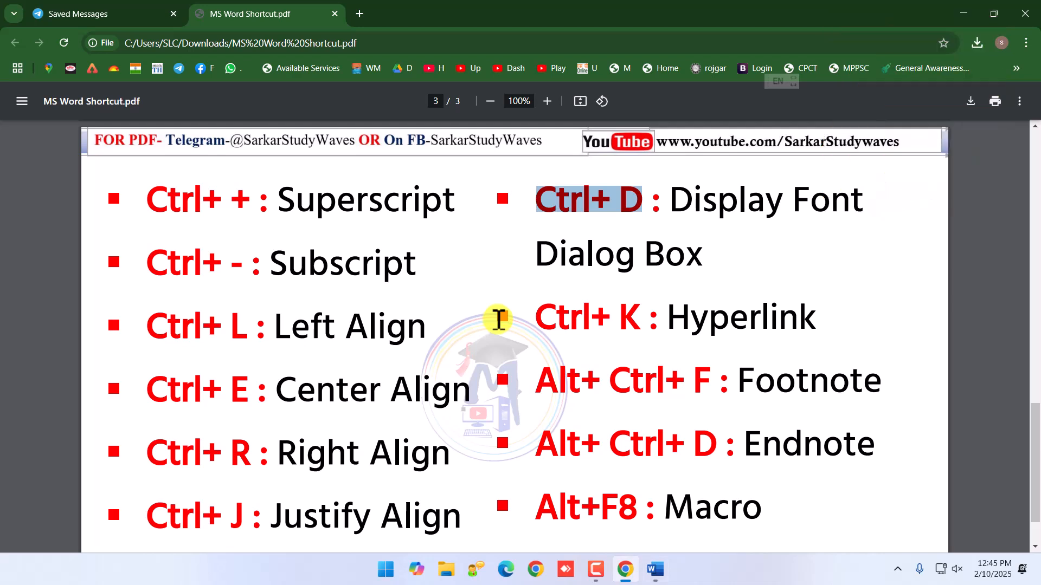
key("alt+Tab")
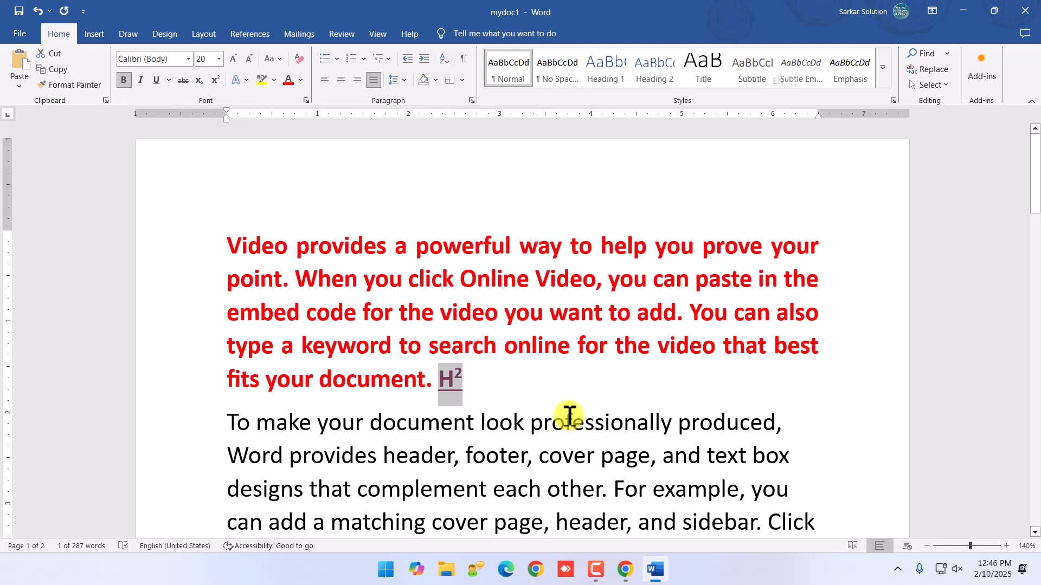
Step: Change the 2 after H to subscript at the end of the first paragraph and add "O" after it
left_click(495, 383)
key("shift+Left")
key("shift+Left")
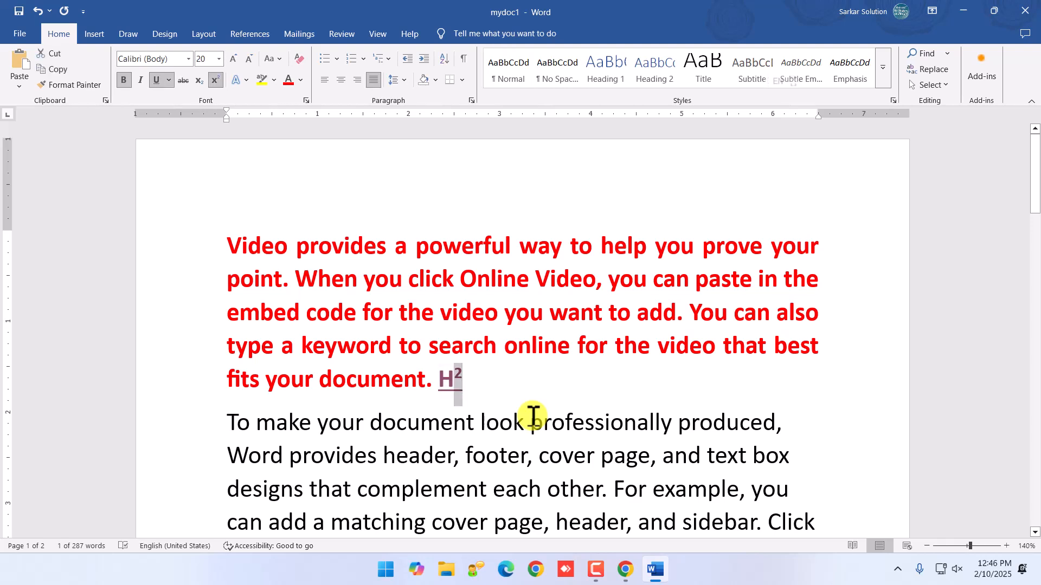
key("ctrl+equal")
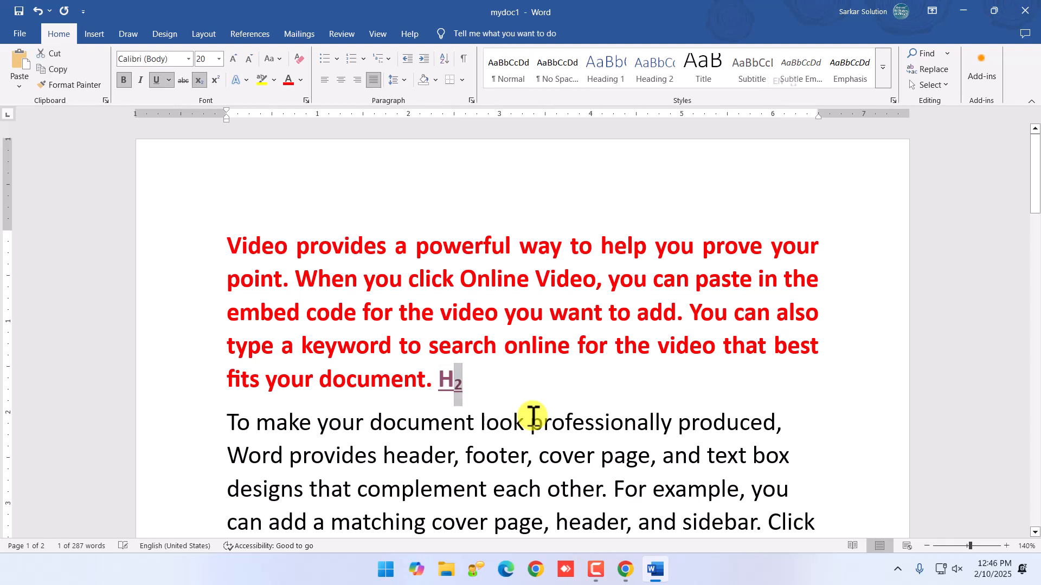
key("Right")
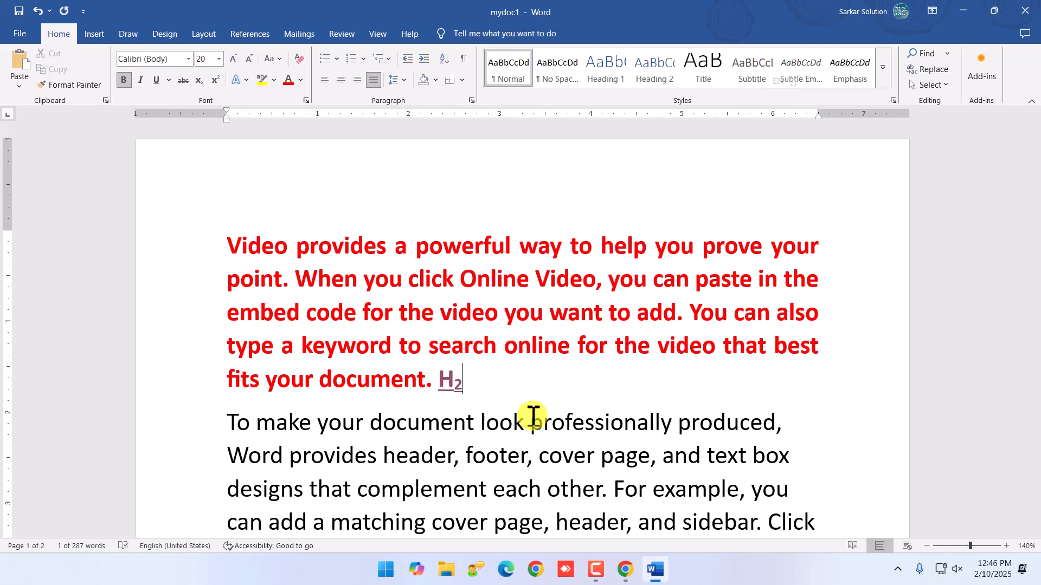
type("O")
Step: Select H₂O, check the shortcut list in the Chrome PDF and return to Word
key("ctrl+shift+Left")
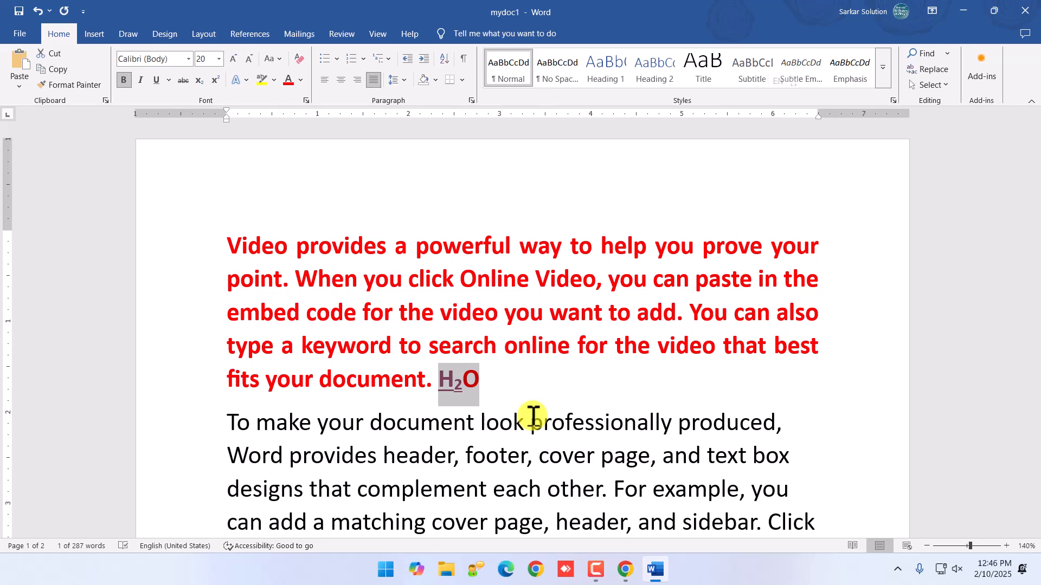
key("alt+Tab")
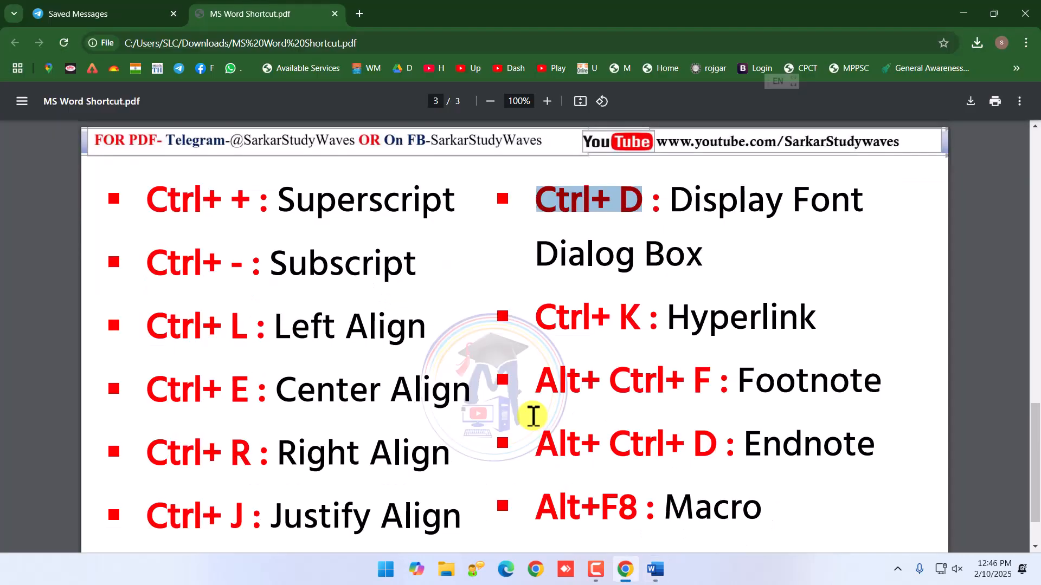
key("alt+Tab")
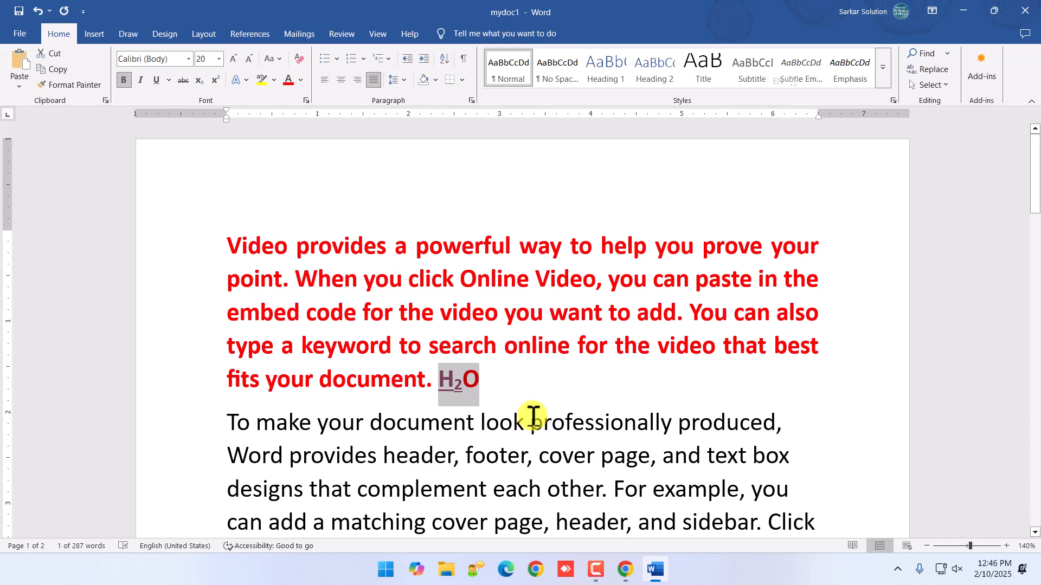
Step: Add a footnote reading "Water Formula" to H₂O and return to the end of the first paragraph
key("ctrl+alt+f")
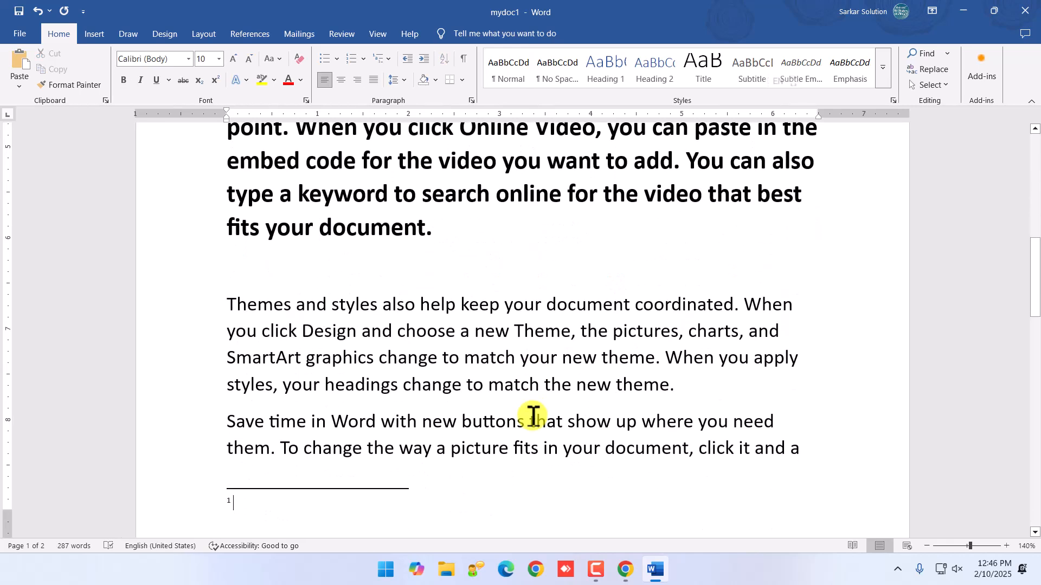
type("Water Formula")
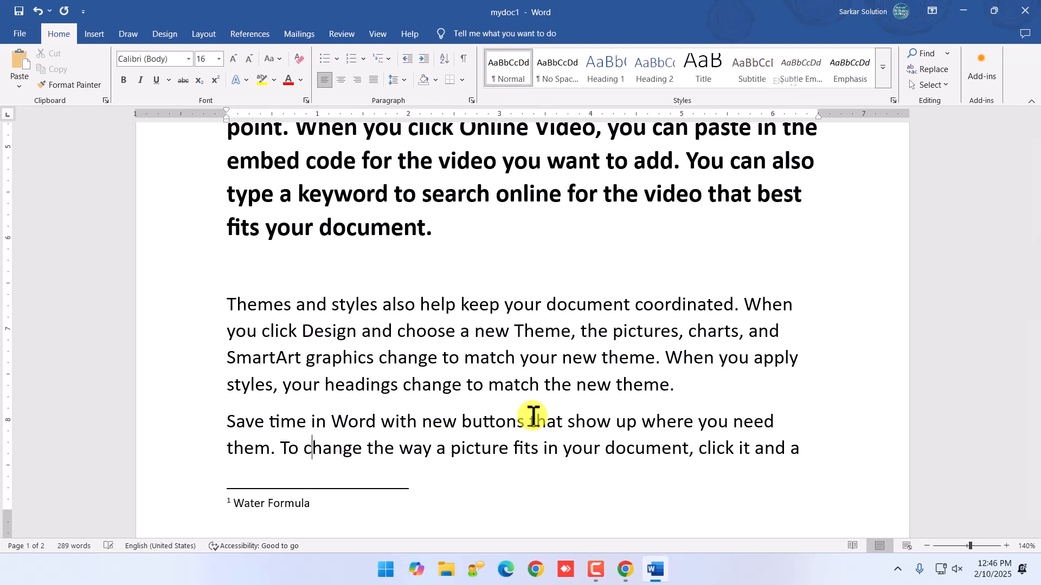
key("Page_Up")
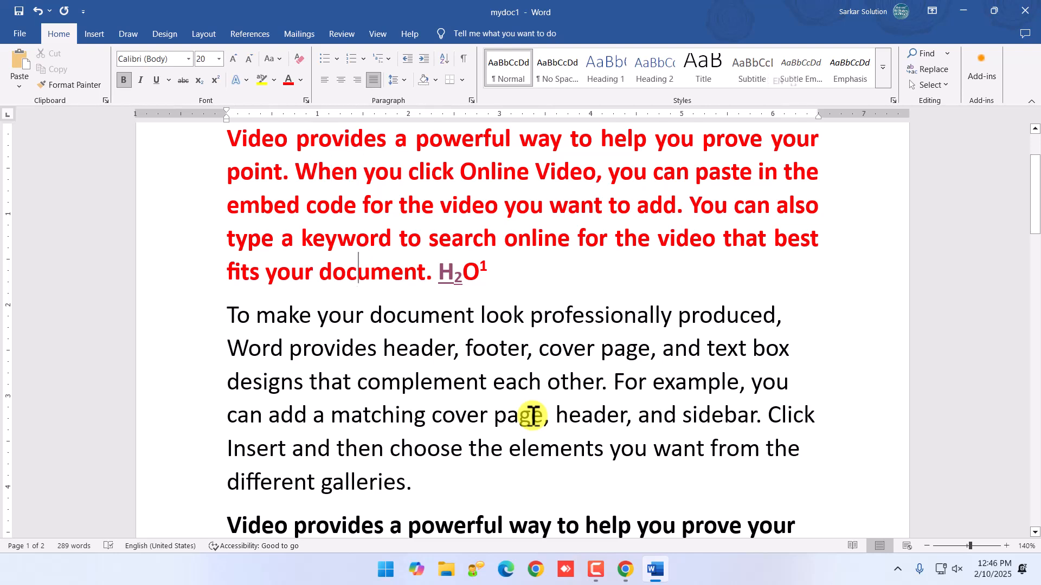
key("Right")
key("Right")
key("Right")
key("Right")
key("Right")
key("Right")
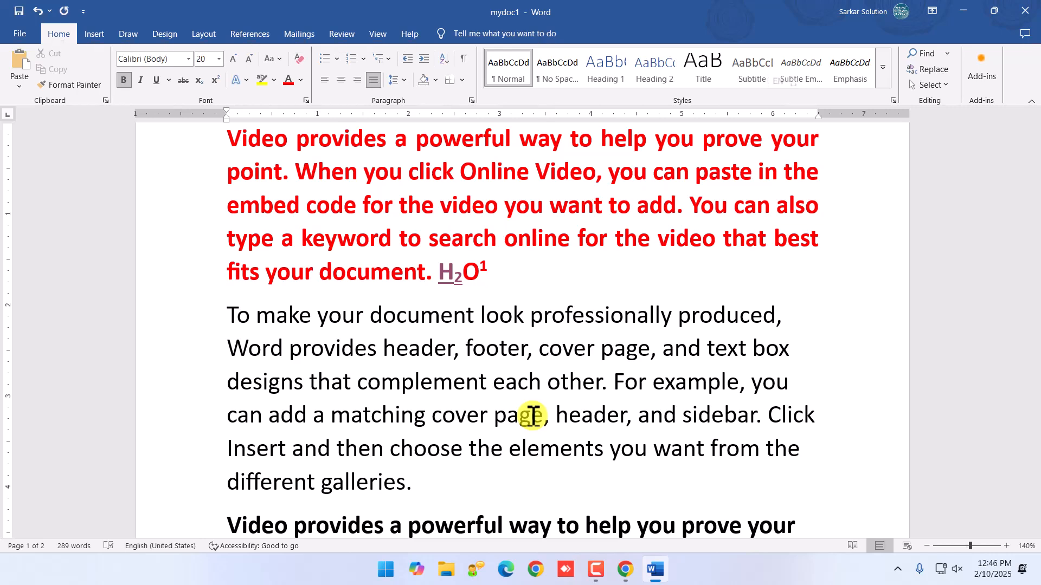
Step: Check the endnote shortcut in the Chrome PDF, then examine Word's footnote and endnote commands and the mydoc1 pages
key("alt+Tab")
scroll(533, 416, "down", 1)
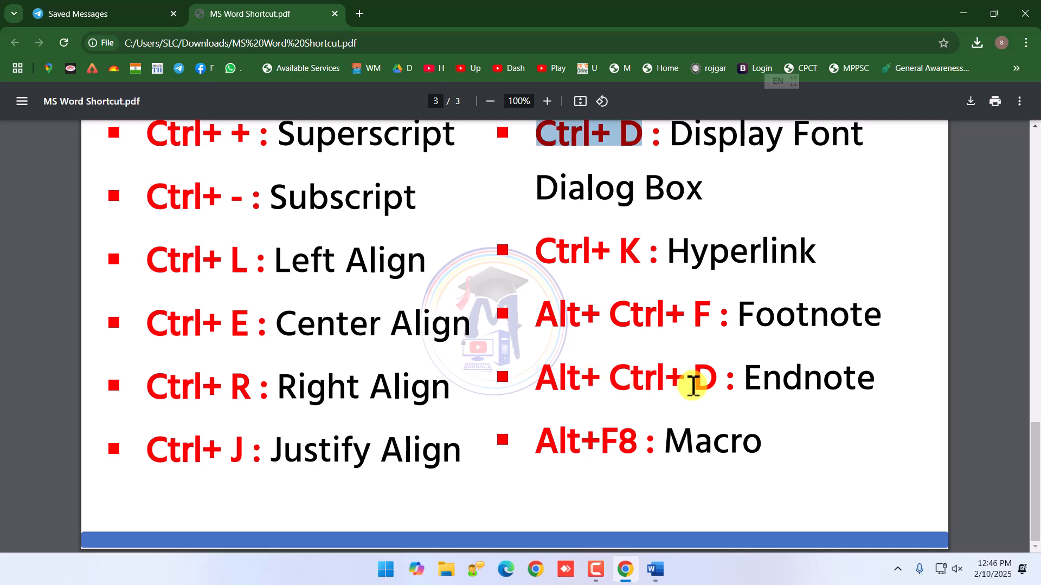
key("alt+Tab")
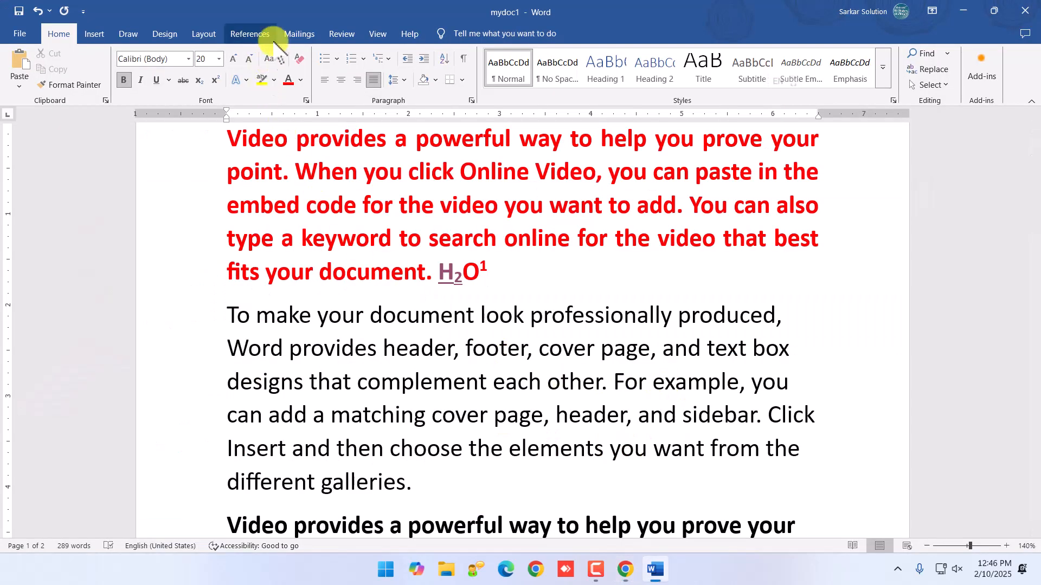
left_click(266, 32)
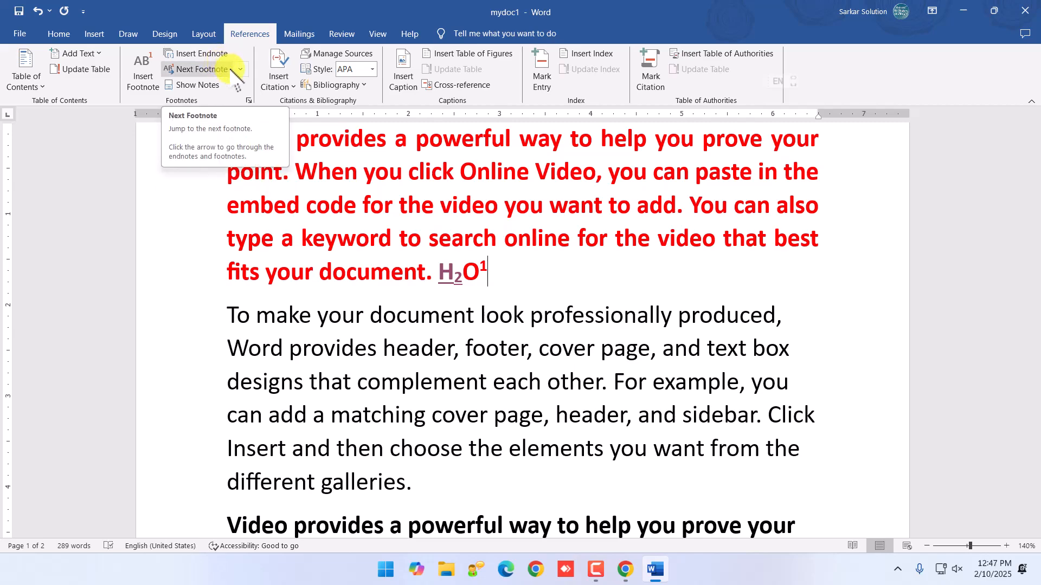
scroll(560, 445, "down", 1)
scroll(560, 446, "down", 10)
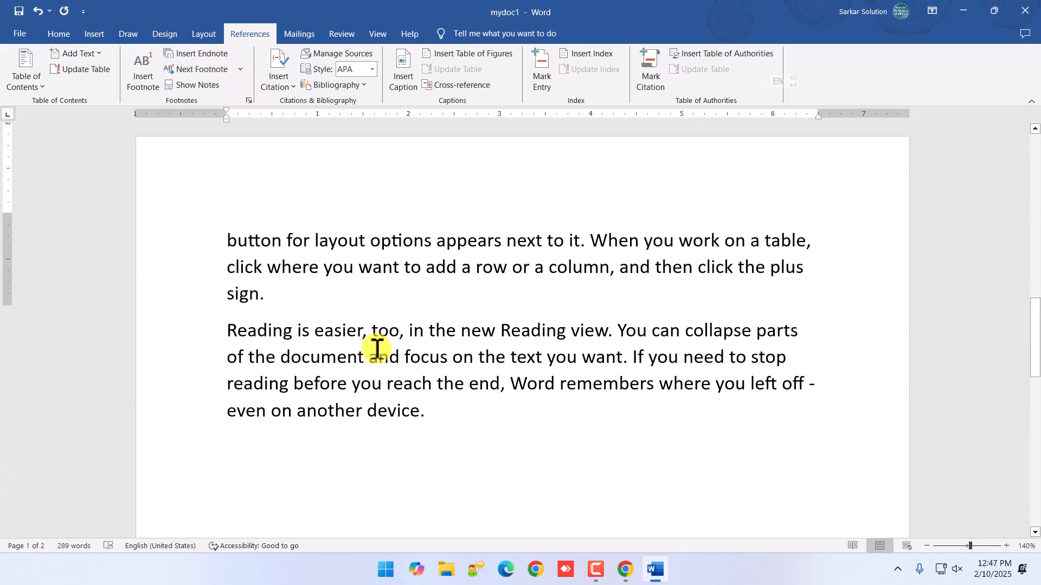
scroll(376, 349, "up", 11)
left_click(513, 428)
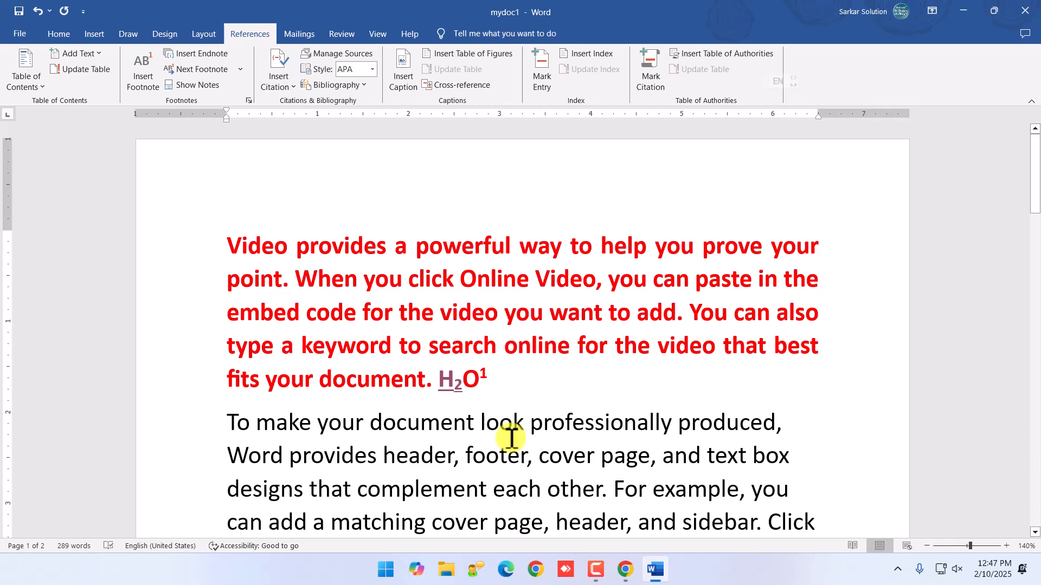
Step: Highlight the D of the Endnote shortcut in the Chrome PDF and return to Word
key("alt+Tab")
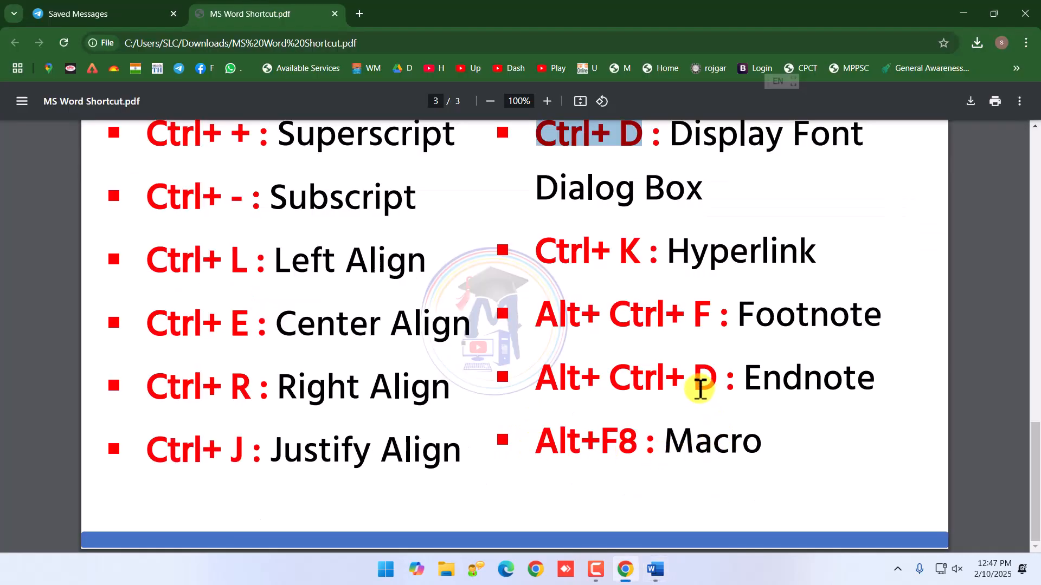
left_click_drag(693, 377, 706, 376)
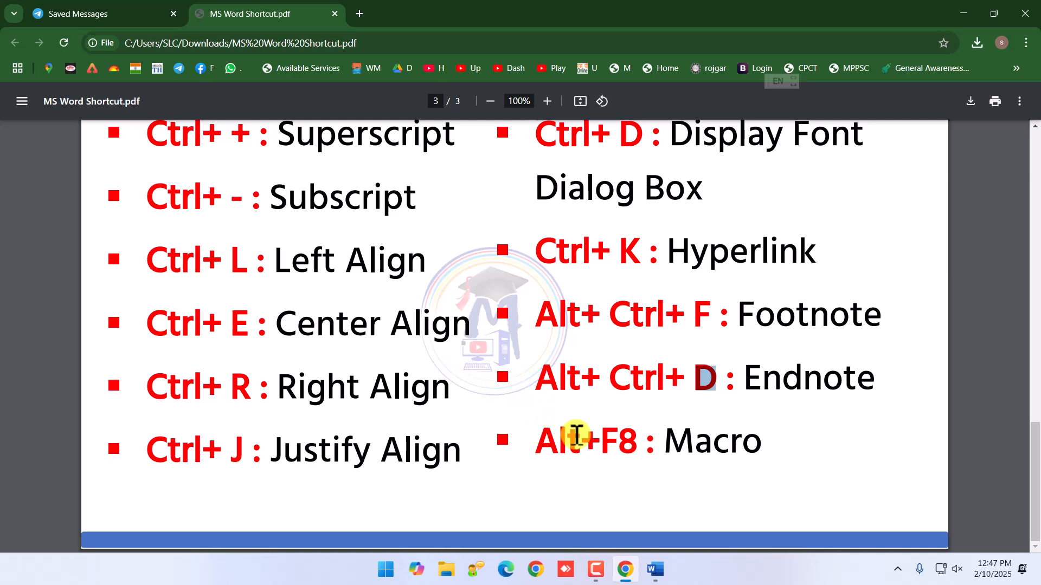
key("alt+Tab")
Step: View Word's macro commands, check the Macro shortcut in the Chrome PDF, then open and close the Macros dialog
left_click(379, 35)
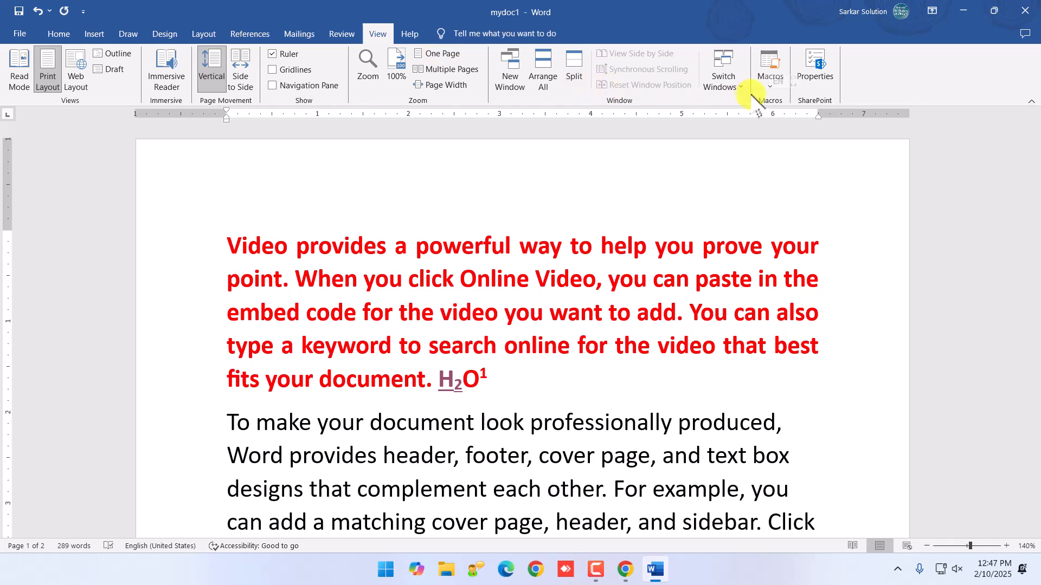
left_click(770, 83)
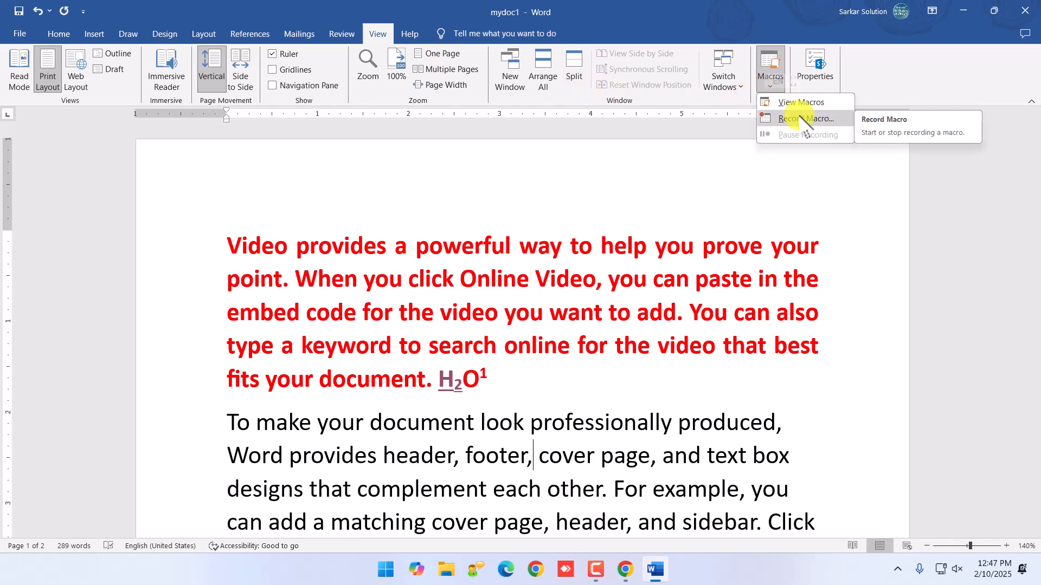
key("Escape")
key("alt+Tab")
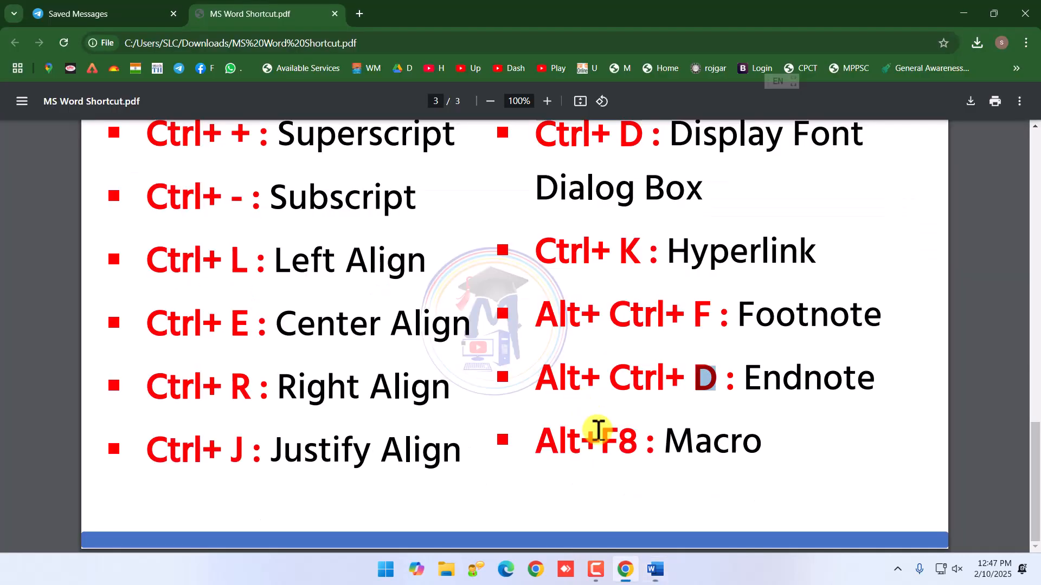
key("alt+Tab")
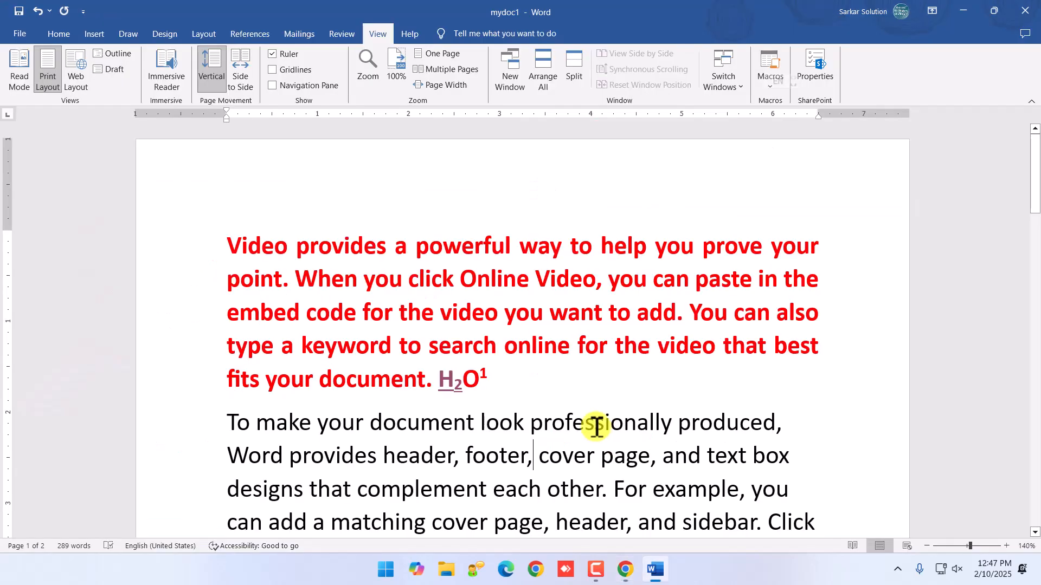
key("alt+F8")
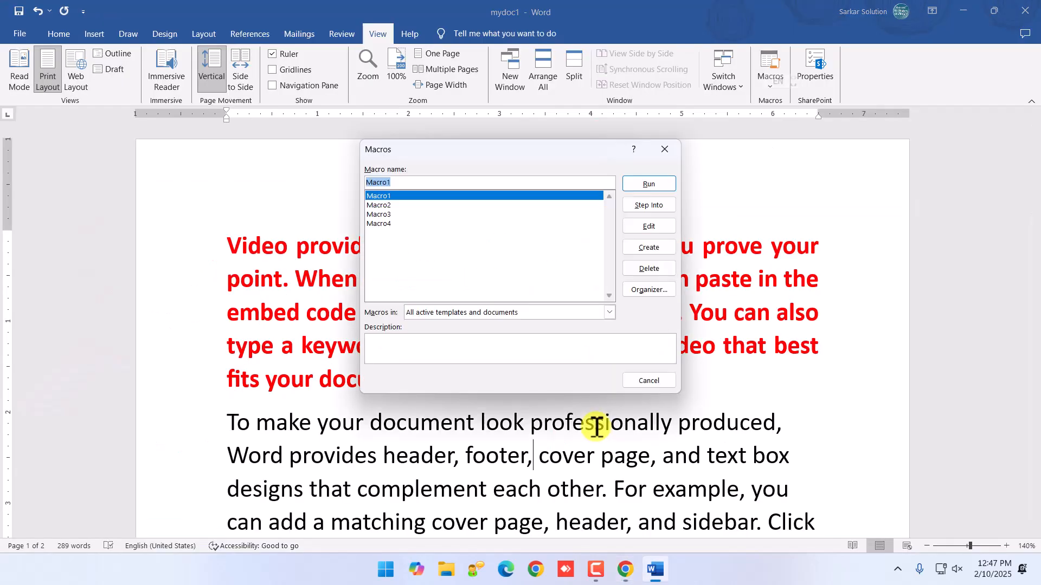
key("Escape")
Step: Switch to the Chrome PDF, zoom to 76% and highlight "New" in the Ctrl+O entry on page 1
key("alt+Tab")
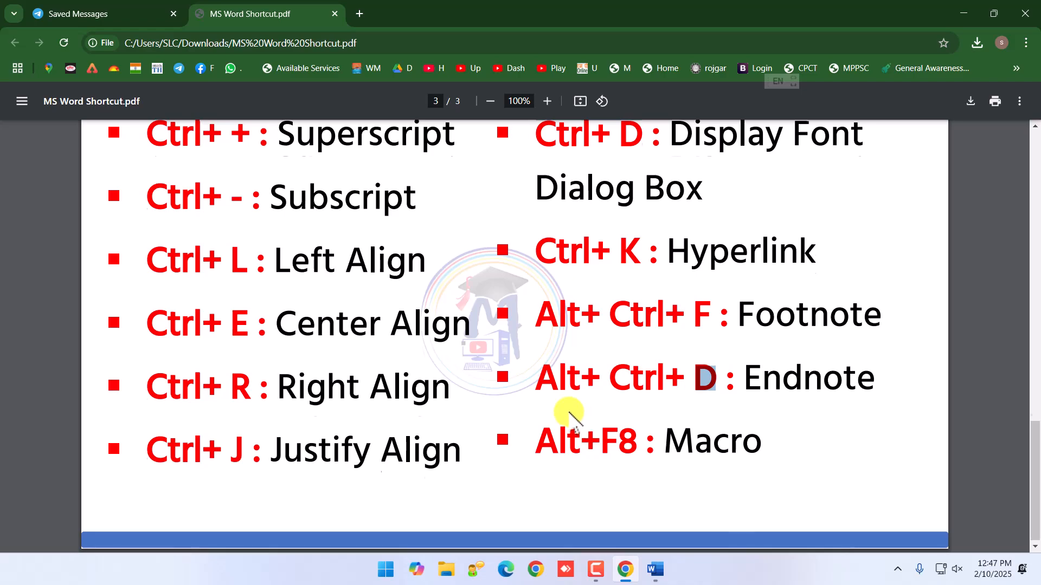
scroll(566, 412, "up", 15)
scroll(472, 358, "down", 5, "ctrl")
scroll(529, 293, "up", 2)
scroll(530, 293, "up", 2, "ctrl")
scroll(495, 251, "up", 1)
scroll(498, 272, "up", 3, "ctrl")
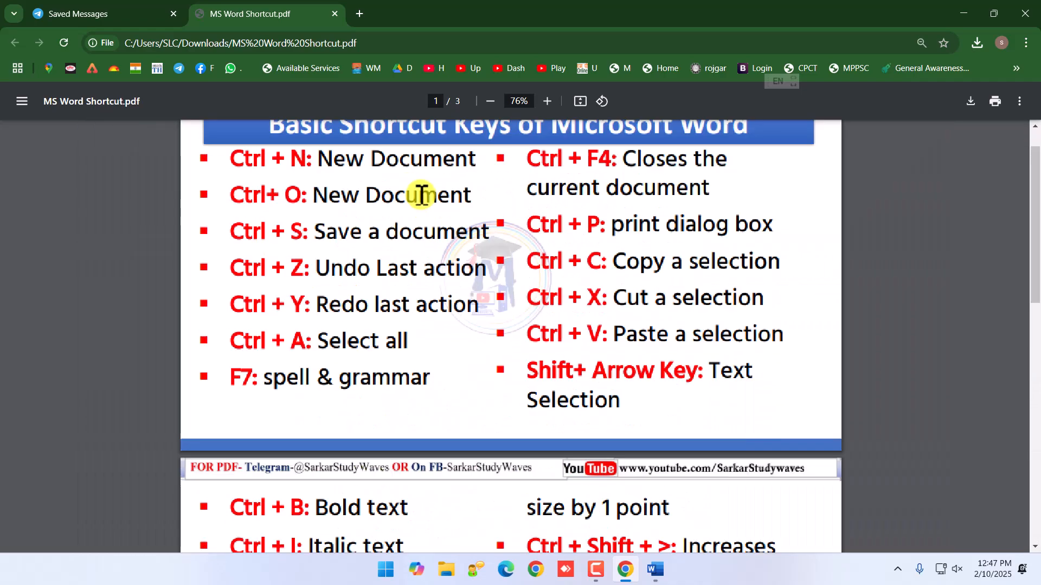
scroll(399, 209, "up", 1)
left_click_drag(317, 236, 357, 234)
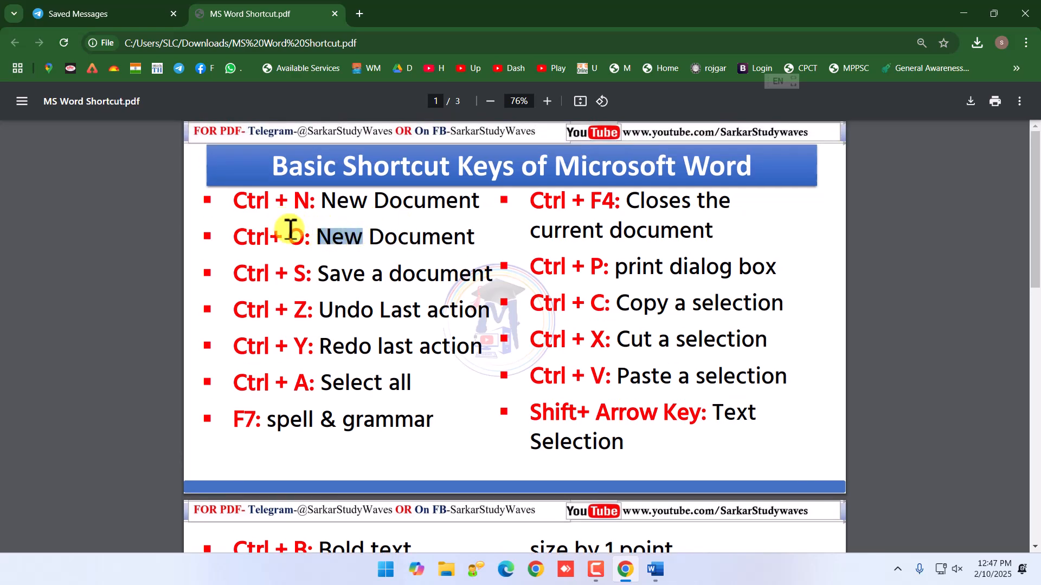
Step: Review all three pages of the shortcut PDF, highlighting "Ctrl+" in the Superscript and Subscript entries
scroll(365, 302, "down", 7)
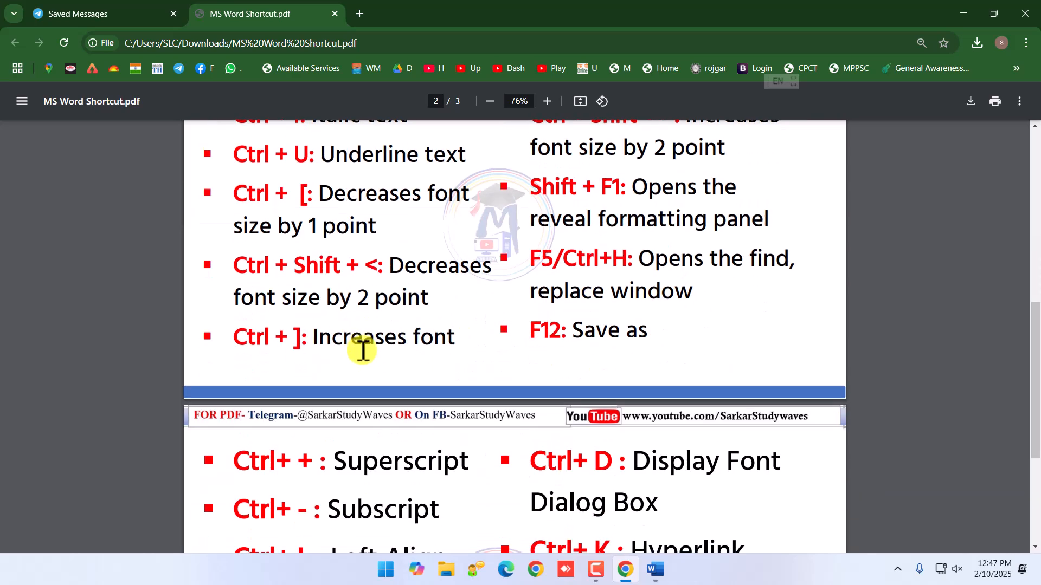
scroll(347, 341, "down", 2)
left_click_drag(242, 327, 290, 326)
left_click_drag(241, 371, 277, 373)
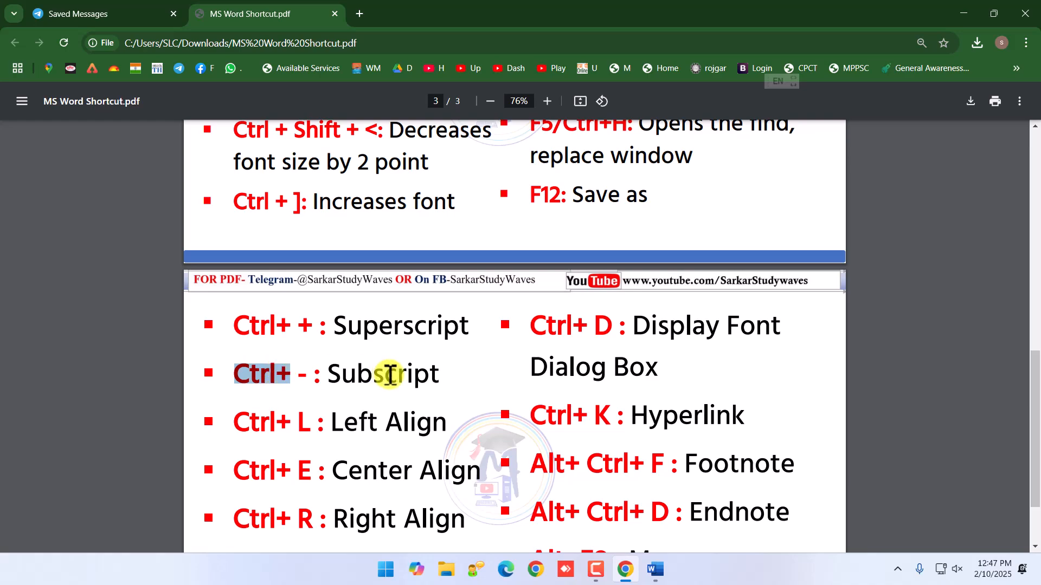
scroll(389, 374, "up", 15)
scroll(394, 374, "down", 15)
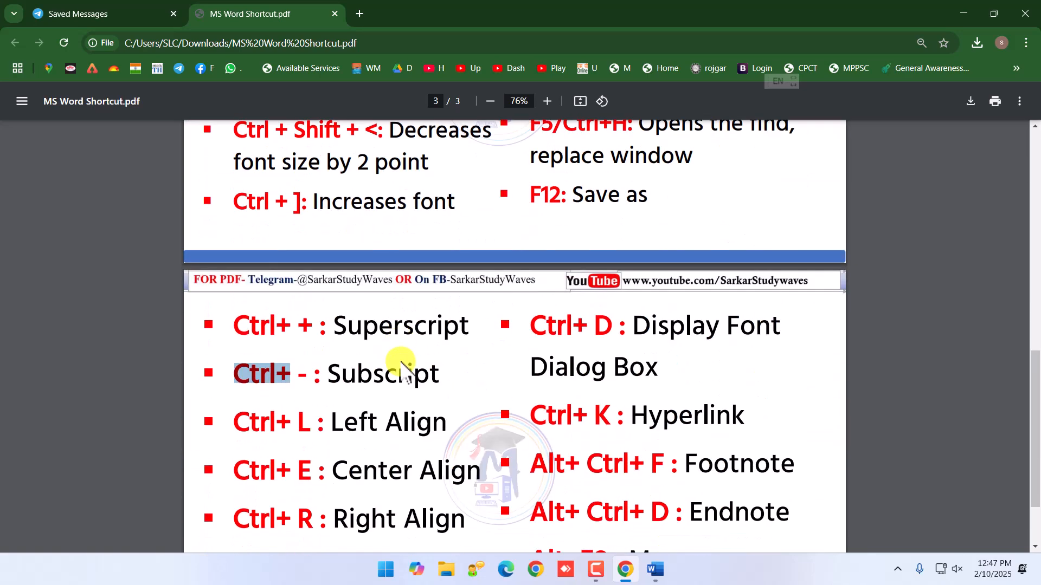
scroll(401, 362, "up", 15)
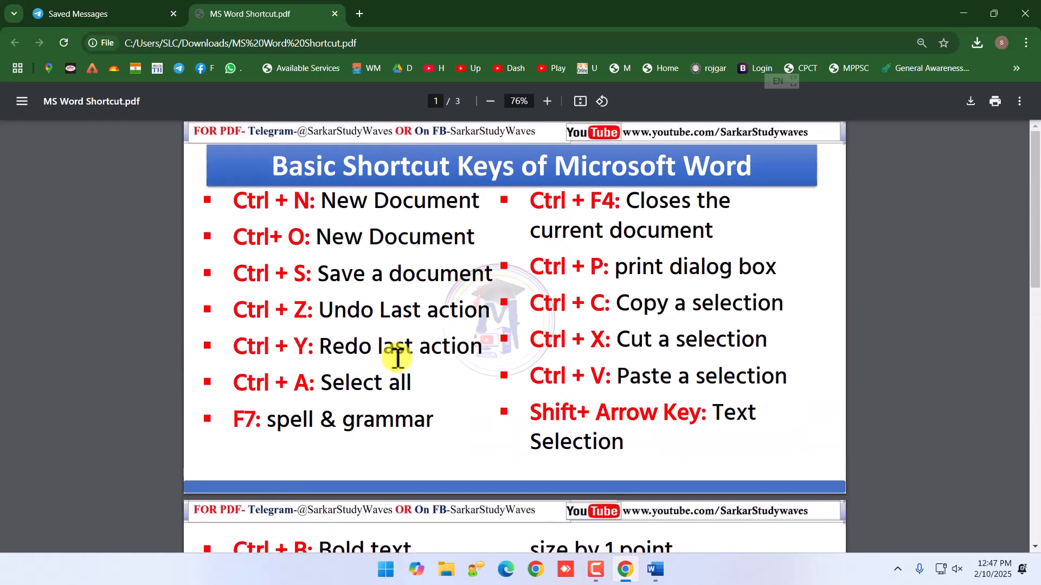
scroll(384, 347, "down", 14)
scroll(384, 346, "down", 2)
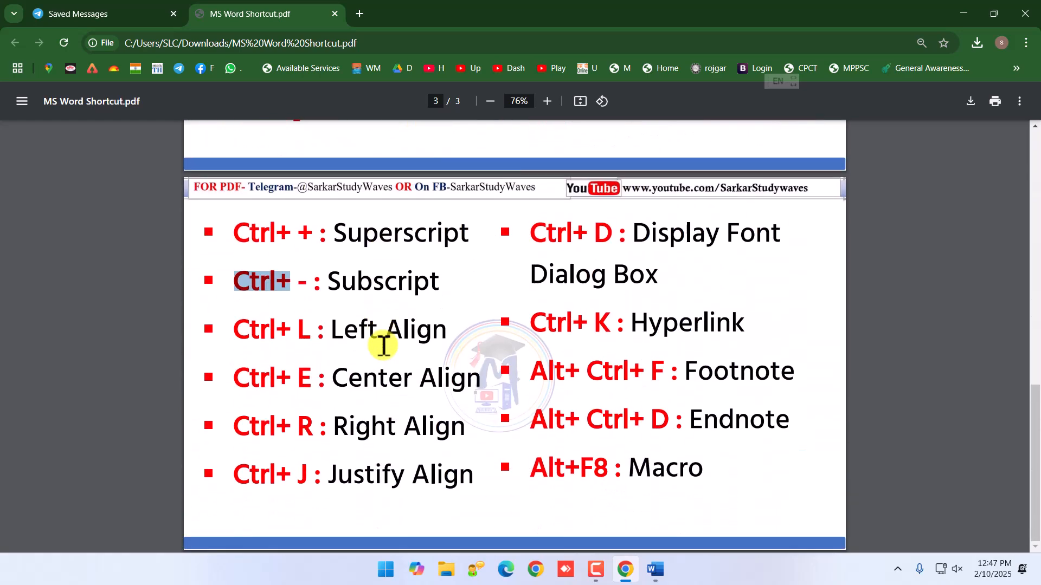
scroll(423, 339, "up", 15)
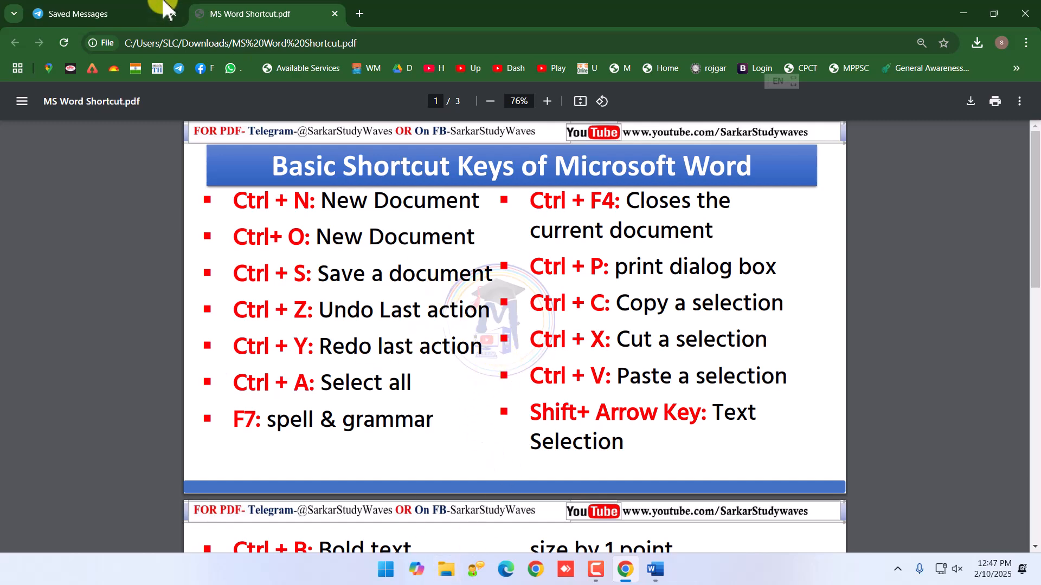
Step: Open the SSW Education PDF channel in Telegram Web and look through its recent posts
left_click(131, 17)
left_click(103, 288)
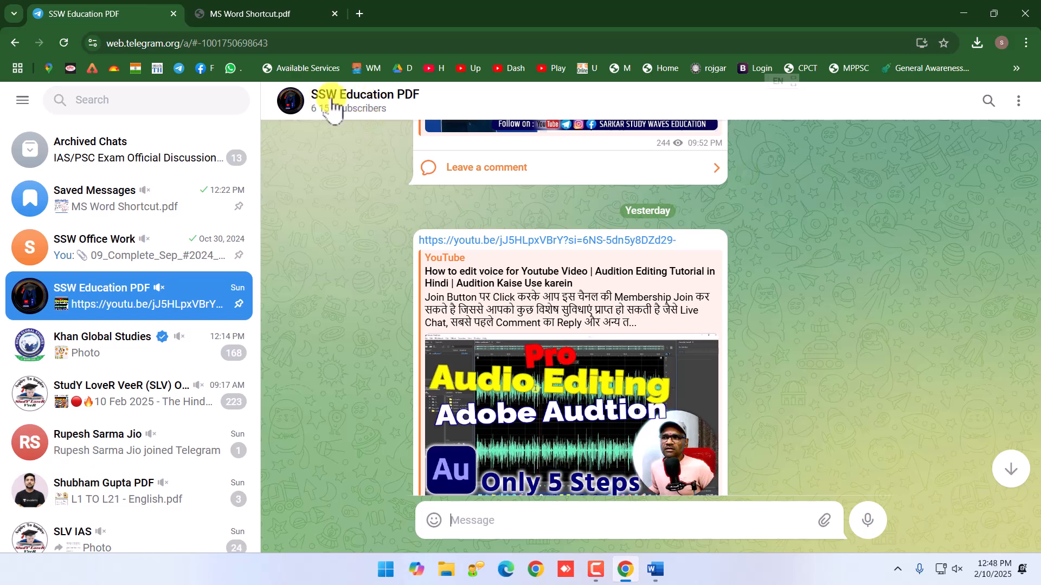
scroll(439, 239, "up", 10)
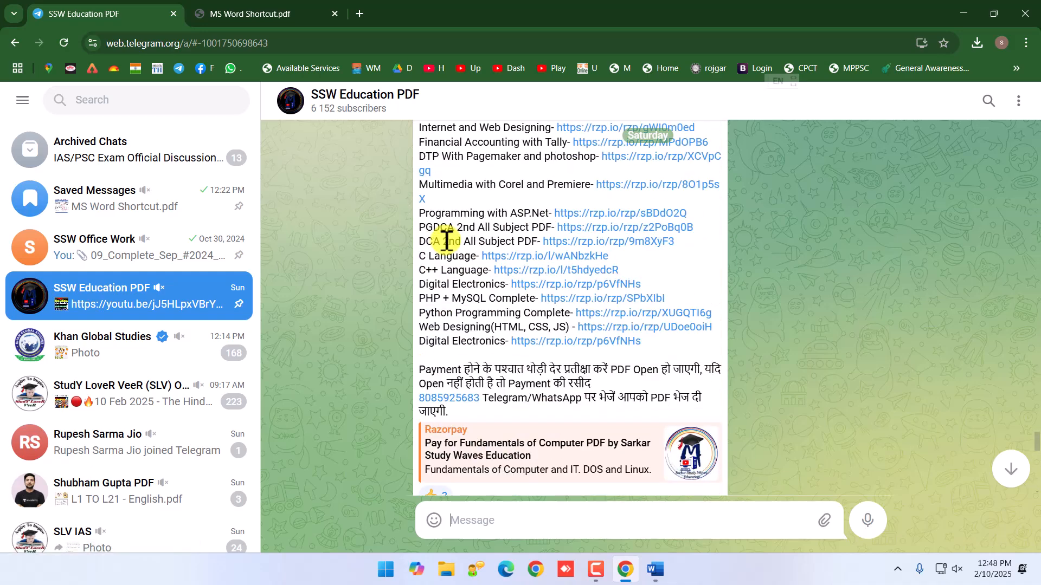
scroll(450, 244, "down", 8)
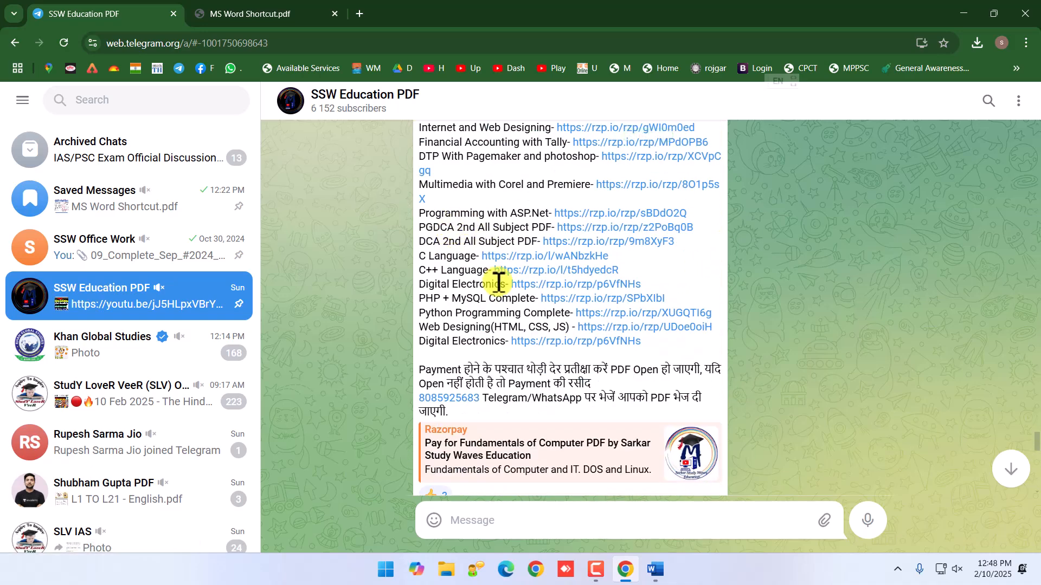
scroll(497, 282, "down", 3)
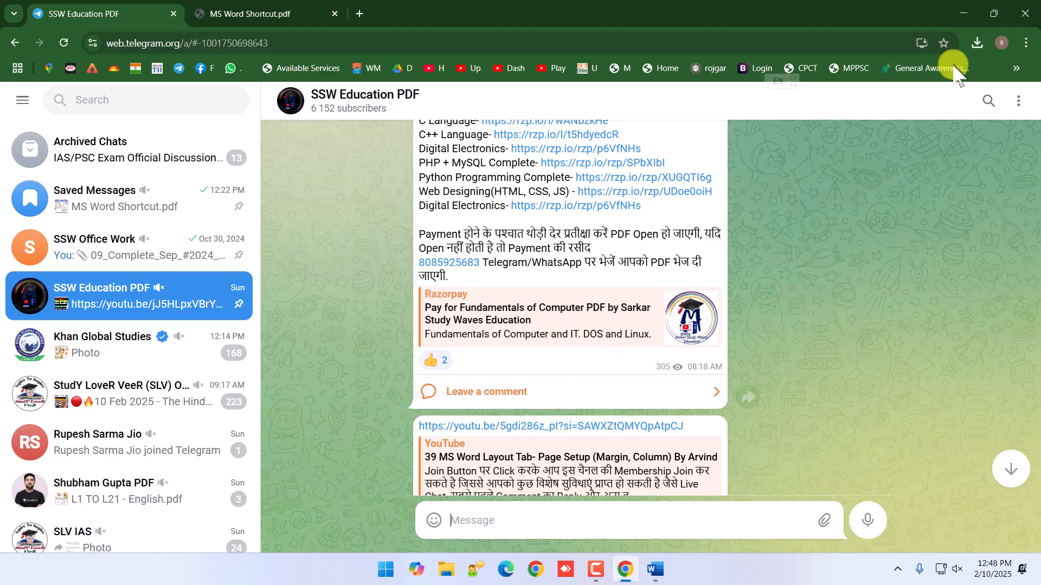
Step: Minimise Chrome, place the cursor after H₂O in mydoc1, then return to Chrome and review the shortcut PDF's last page
left_click(960, 12)
left_click(525, 377)
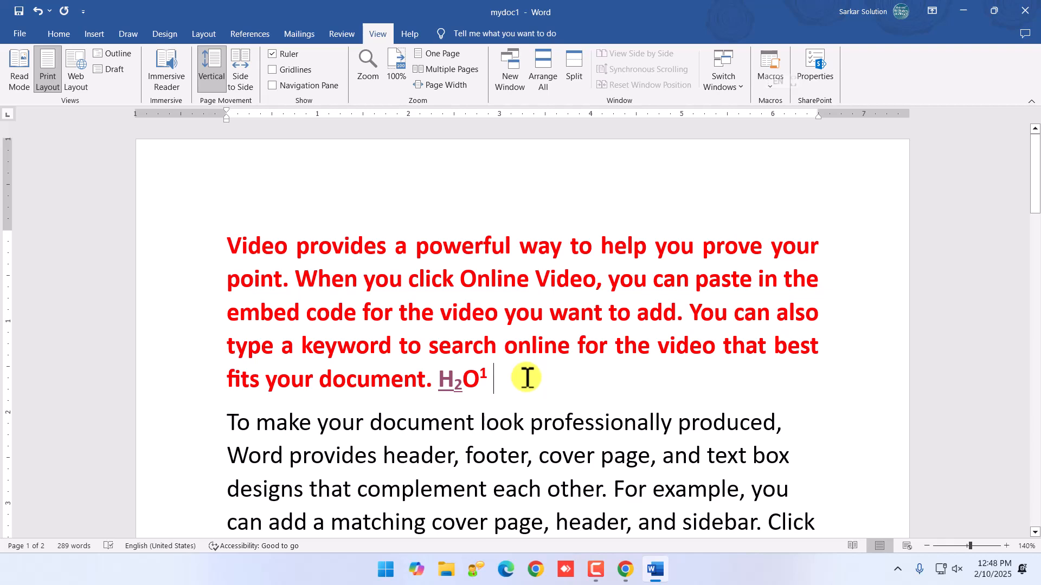
left_click(625, 569)
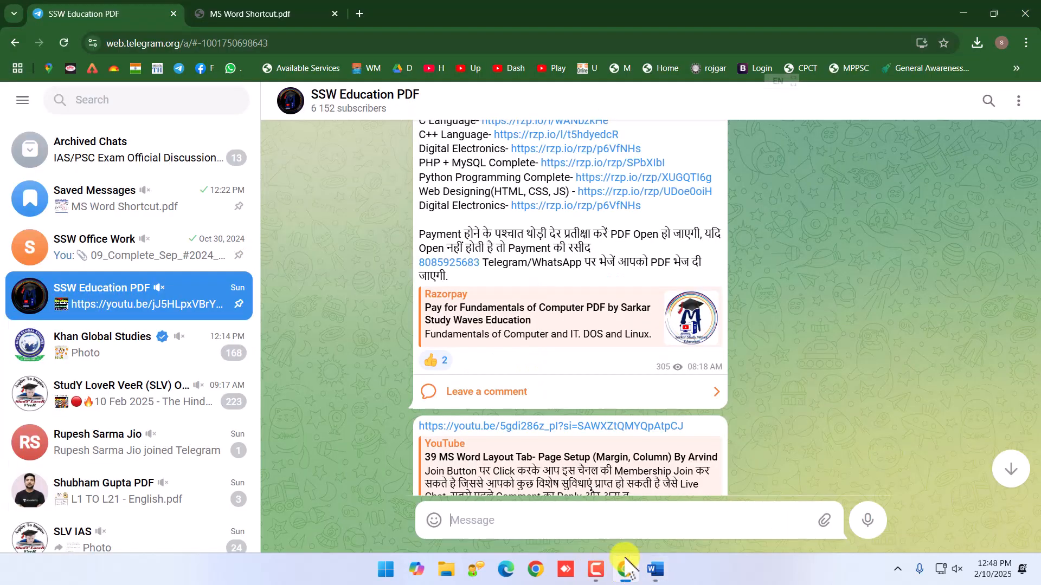
left_click(261, 14)
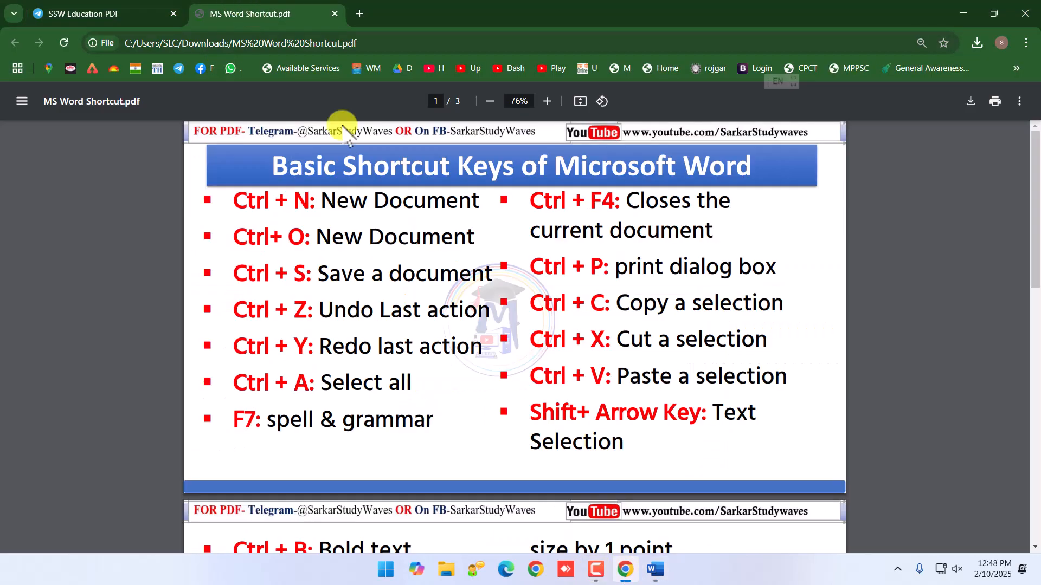
scroll(533, 370, "down", 15)
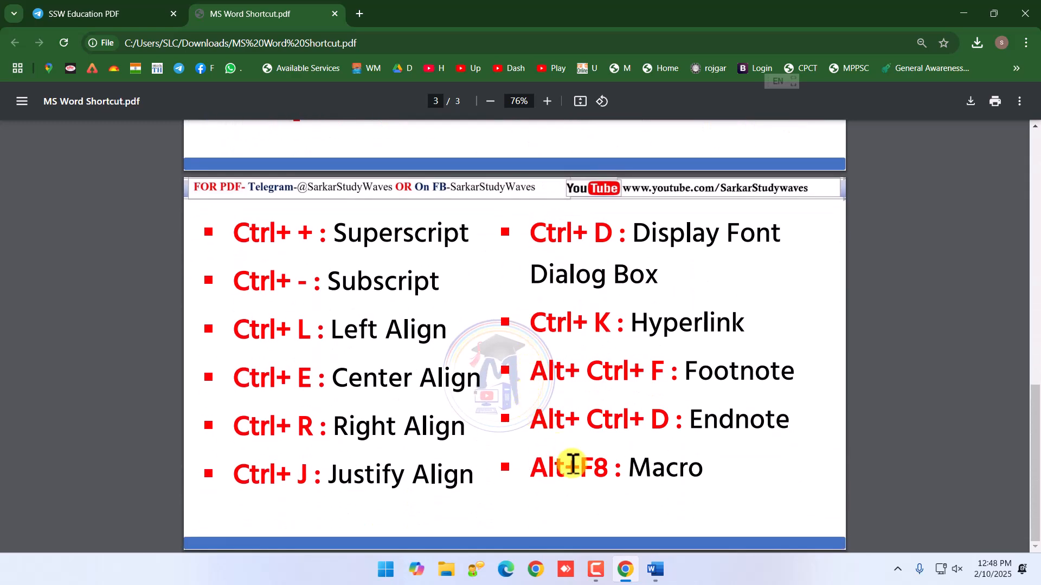
Step: Switch to File Explorer and open the PDF PGDCA_Syllabus_july_2018 (1) from the Computer folder on Local Disk (D:)
mouse_move(669, 570)
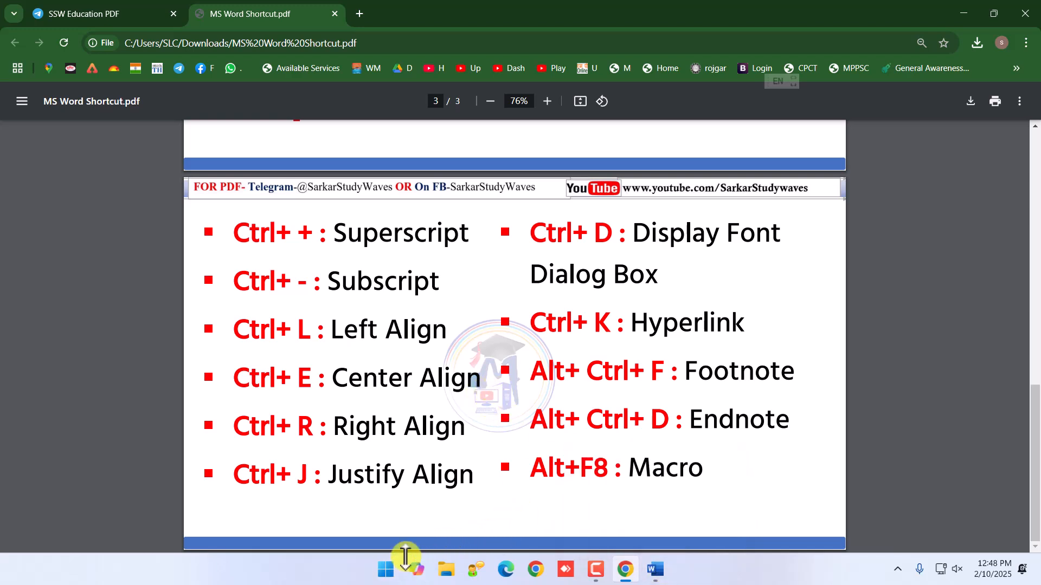
left_click(445, 568)
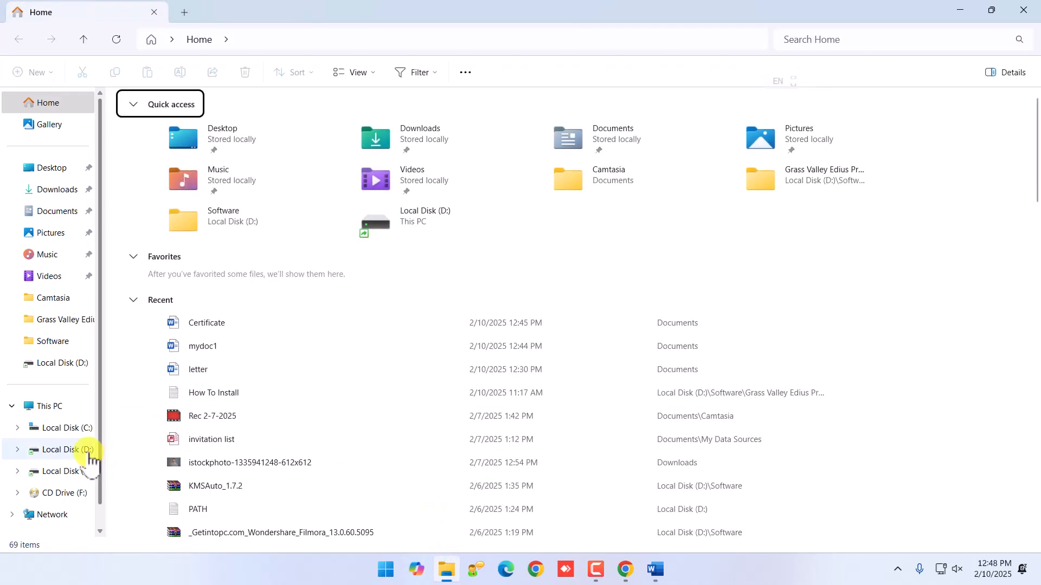
left_click(89, 449)
double_click(152, 118)
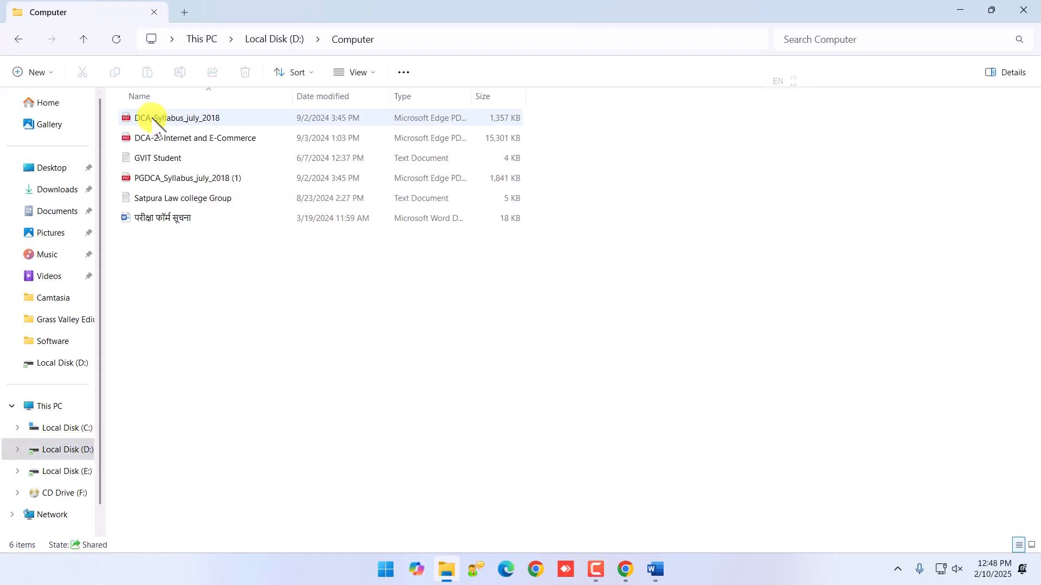
double_click(173, 178)
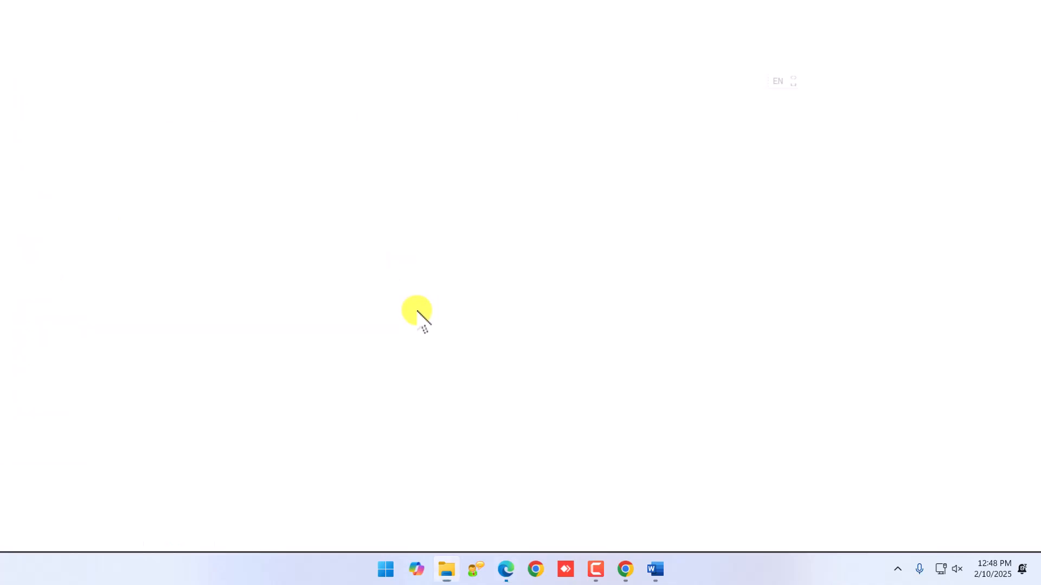
Step: Examine the PGDCA Semester I paper table on page 2 of the syllabus, including the PC Packages (Word, Excel, Powerpoint) entry
scroll(451, 332, "up", 15)
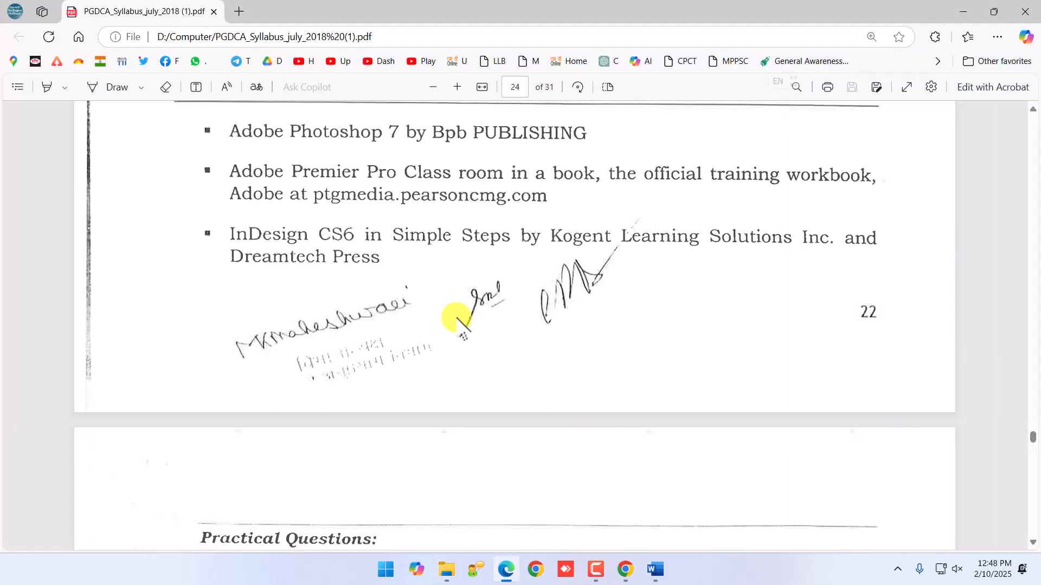
left_click_drag(1033, 420, 1033, 116)
scroll(710, 244, "down", 5)
scroll(697, 232, "down", 15)
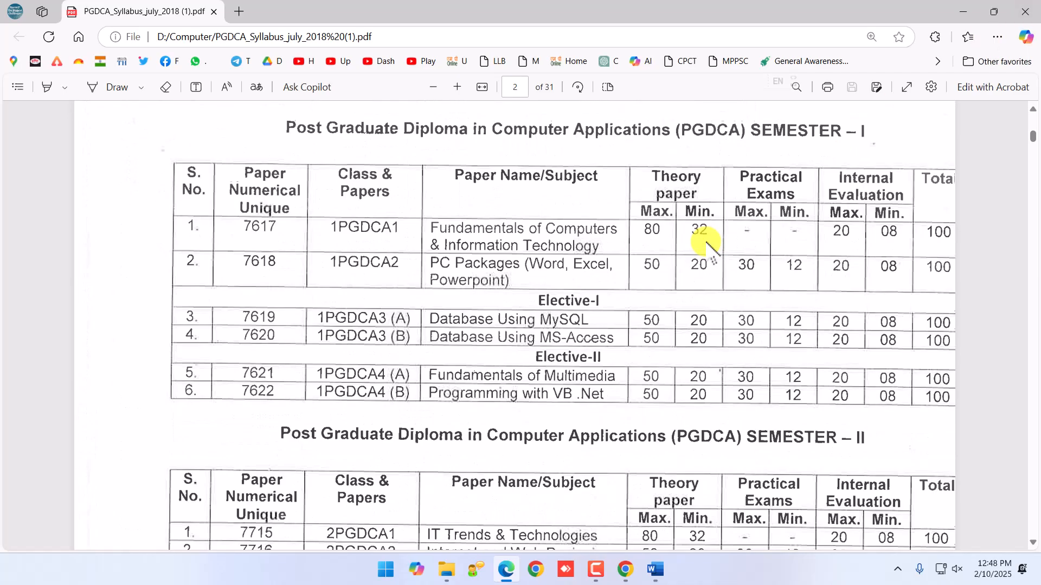
scroll(558, 195, "up", 3)
scroll(627, 290, "up", 5)
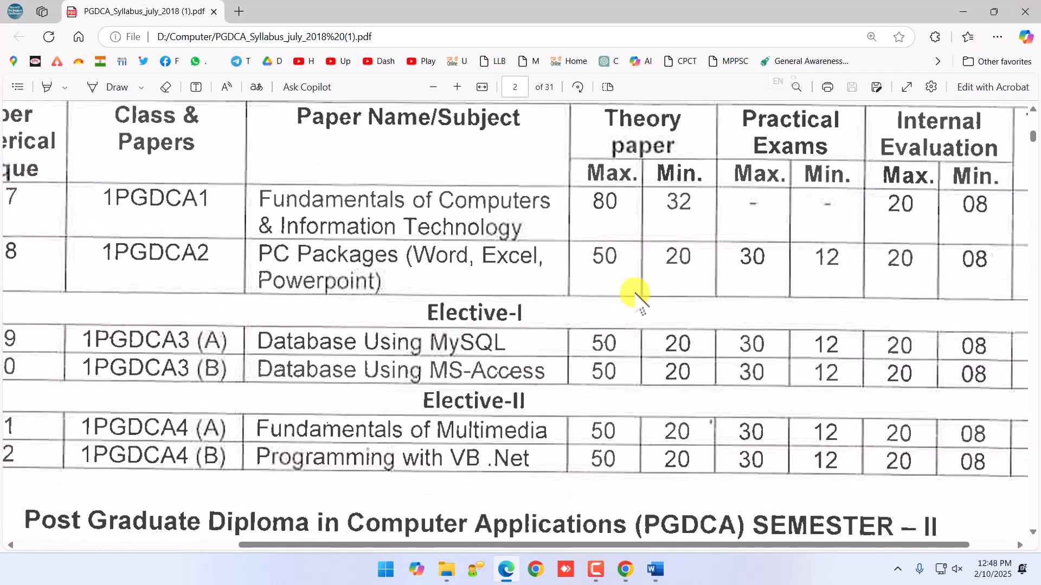
scroll(390, 278, "down", 3)
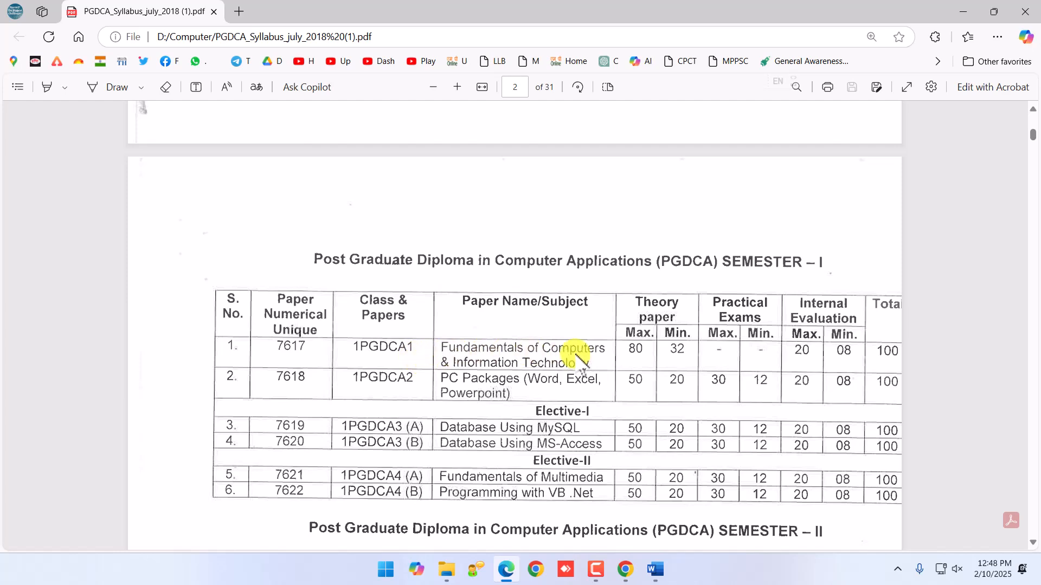
scroll(569, 358, "up", 2)
scroll(582, 357, "down", 1)
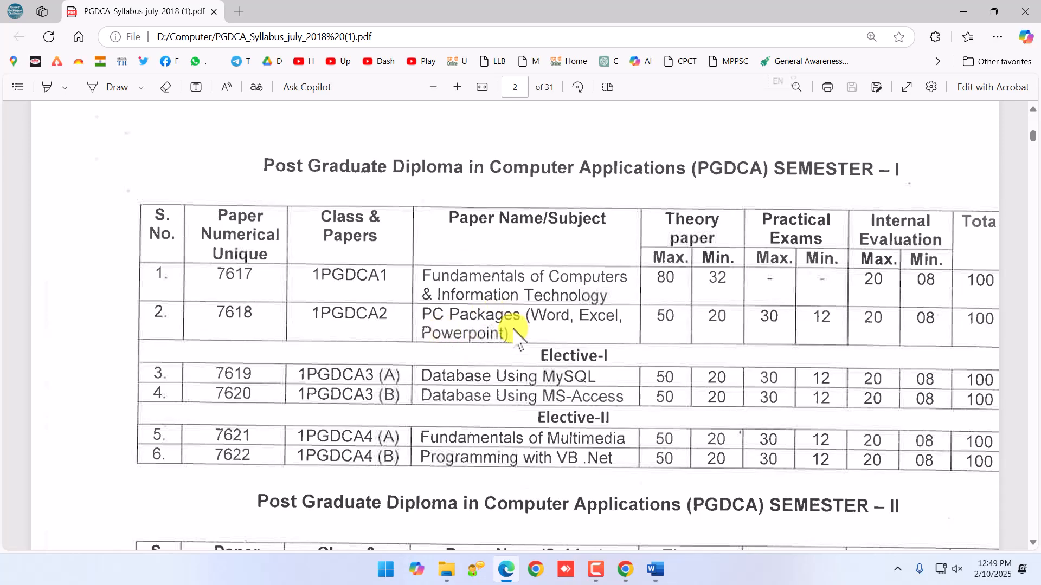
scroll(613, 355, "up", 4)
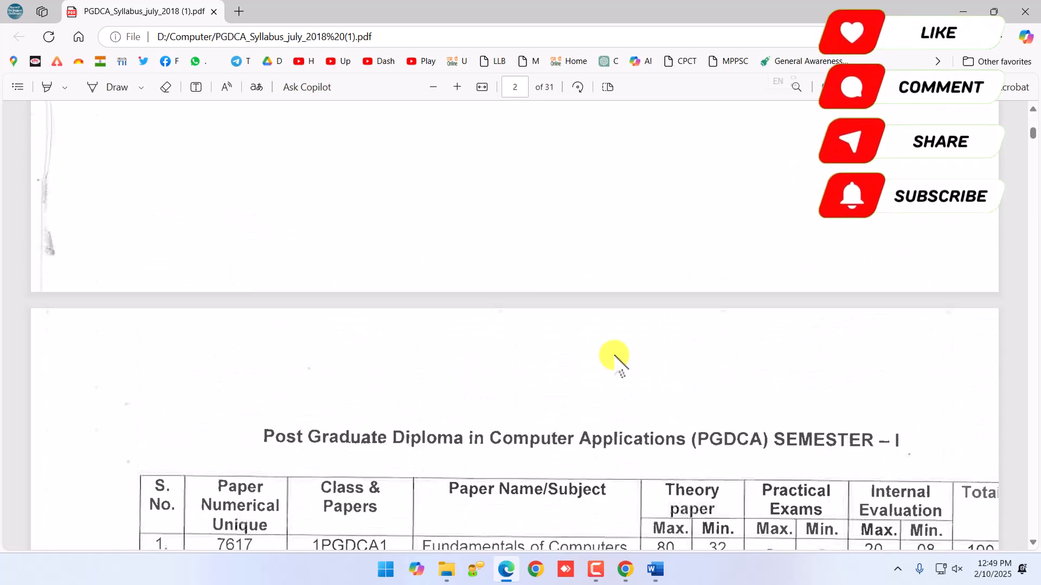